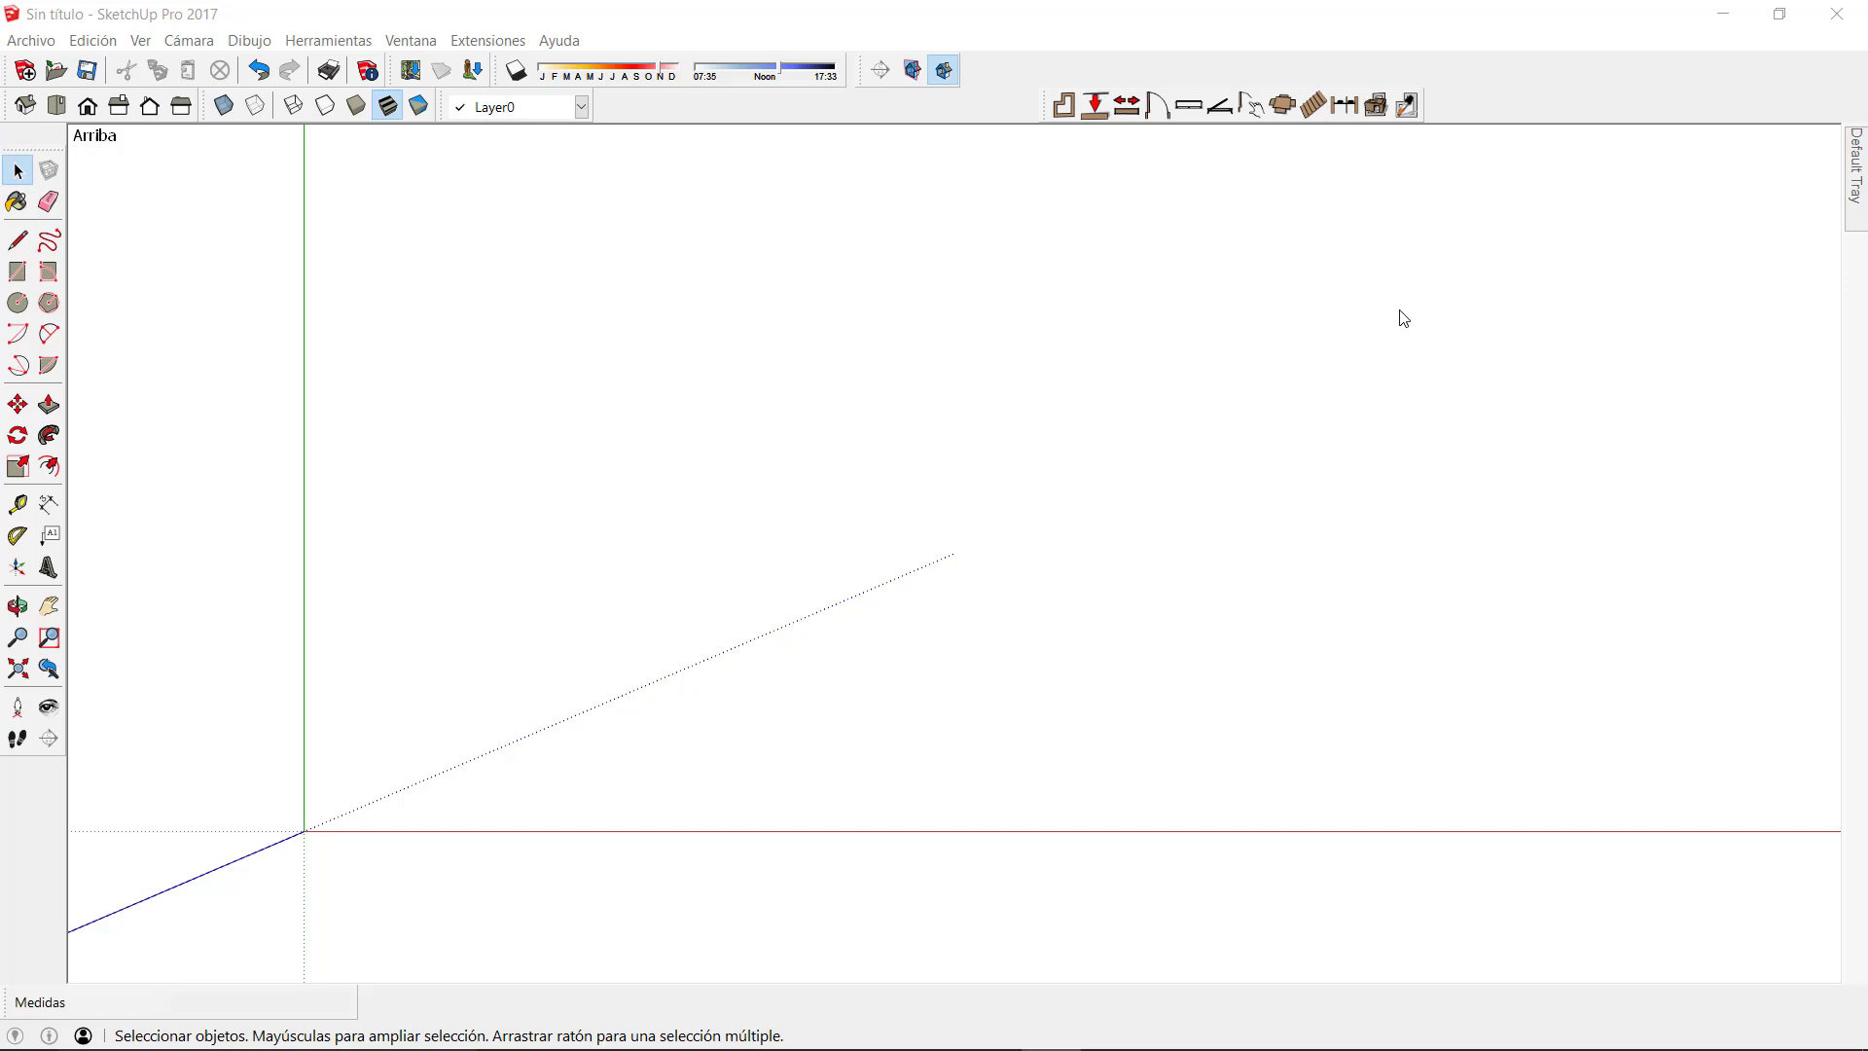
With the Dibac Wall tool, set the wall thickness to 0,30 m
left_click(1063, 105)
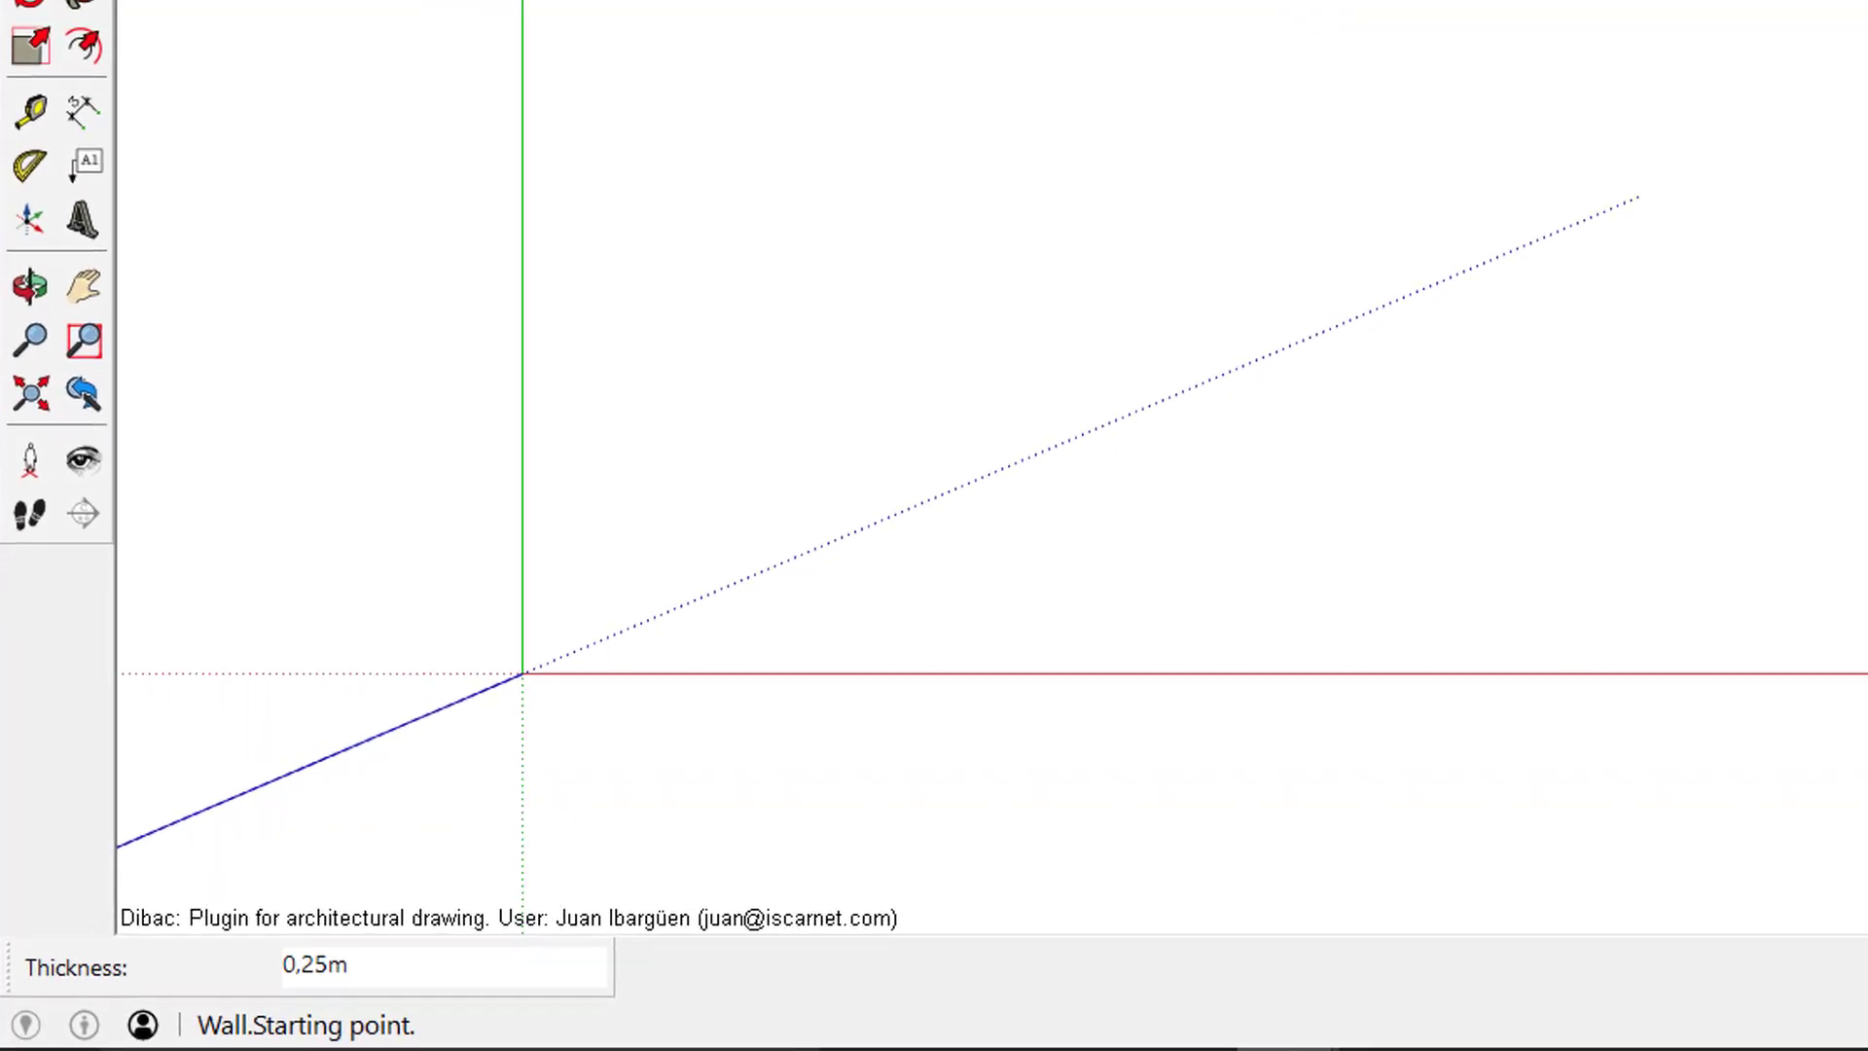
type("0,3")
key("Return")
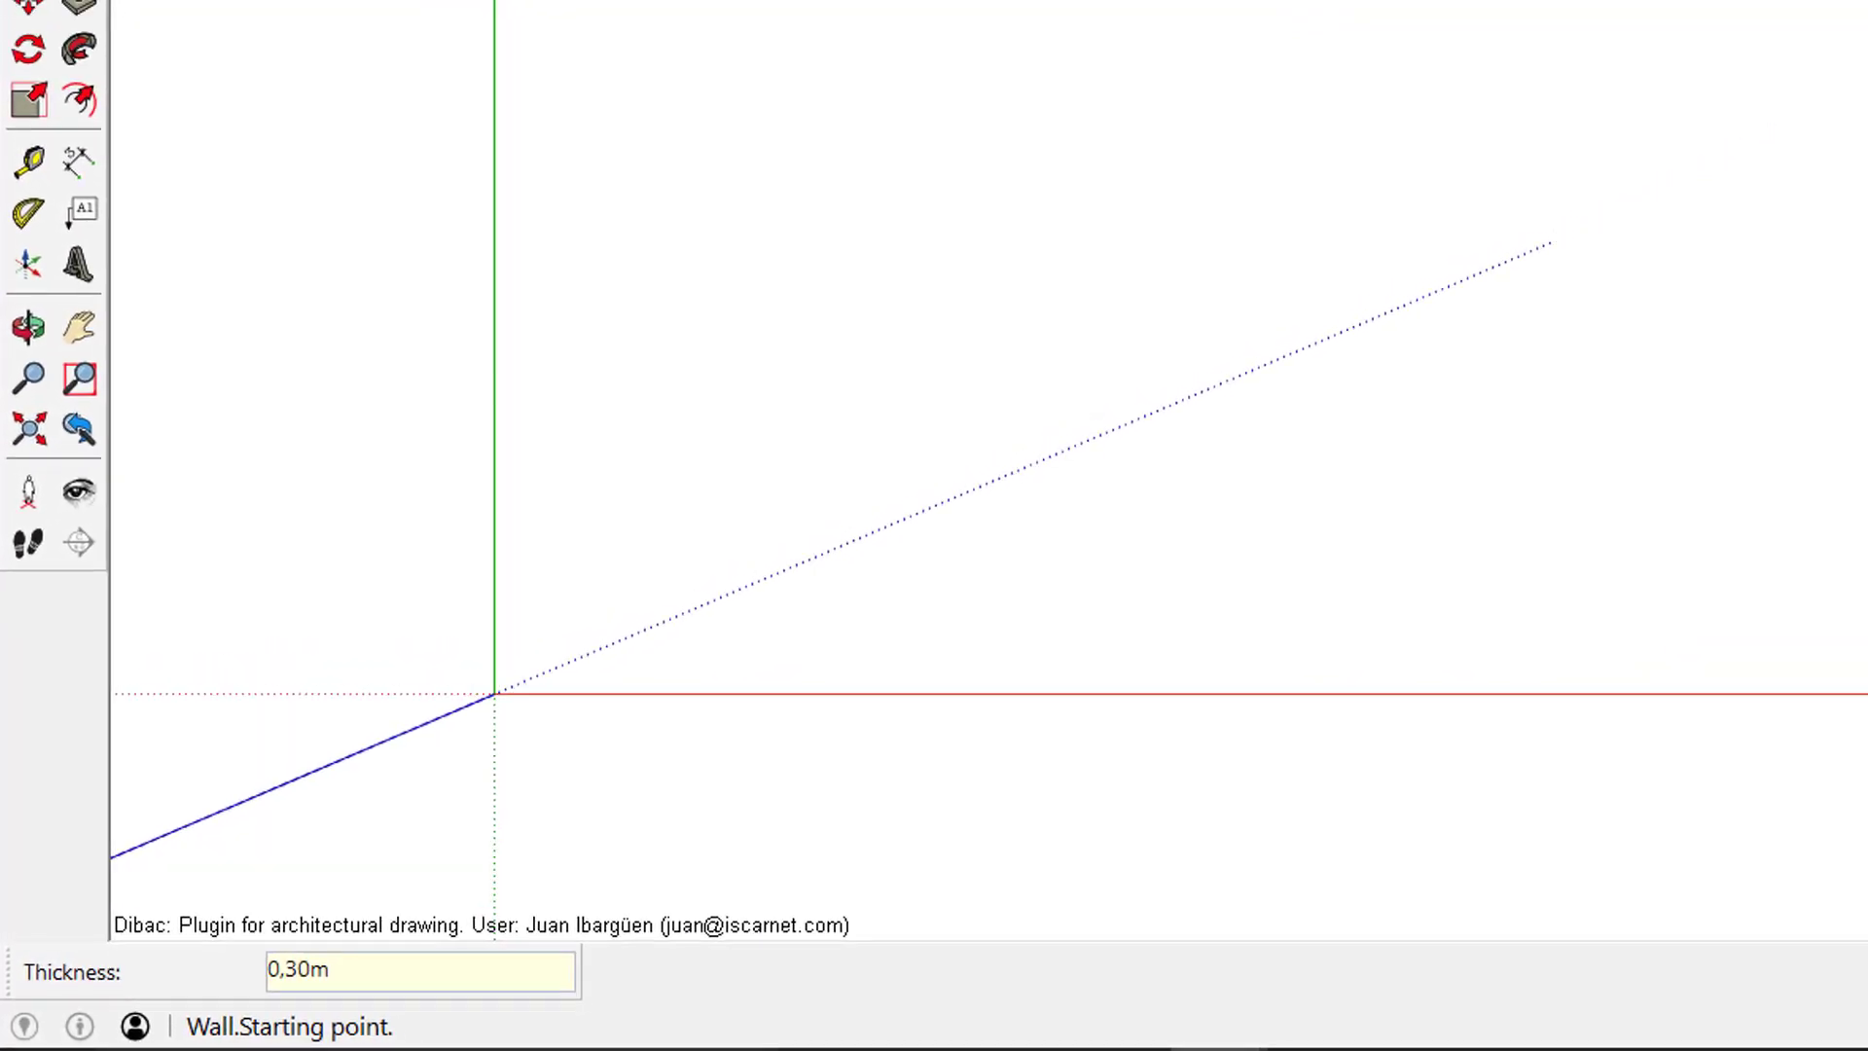
Draw walls of 10,45, 4,34, 2,50 and 4,6 m, closing off the small side room
left_click(1257, 279)
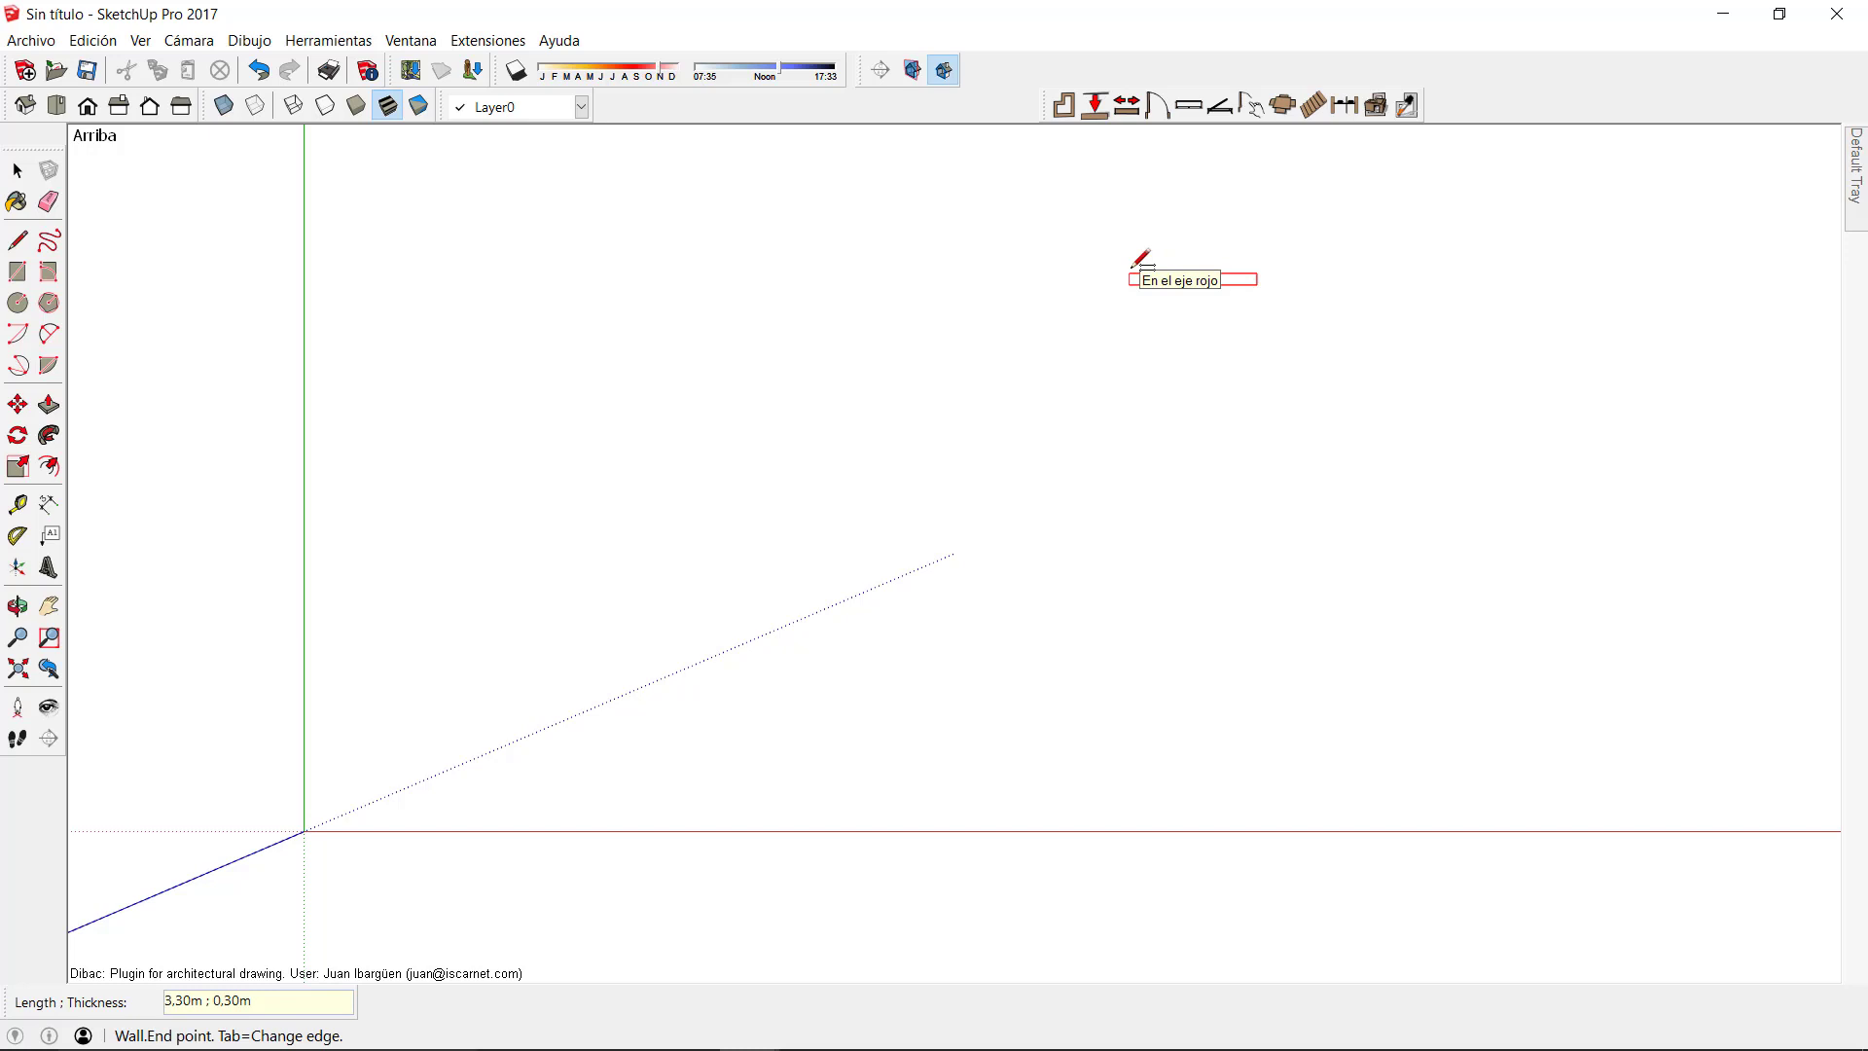
type("10")
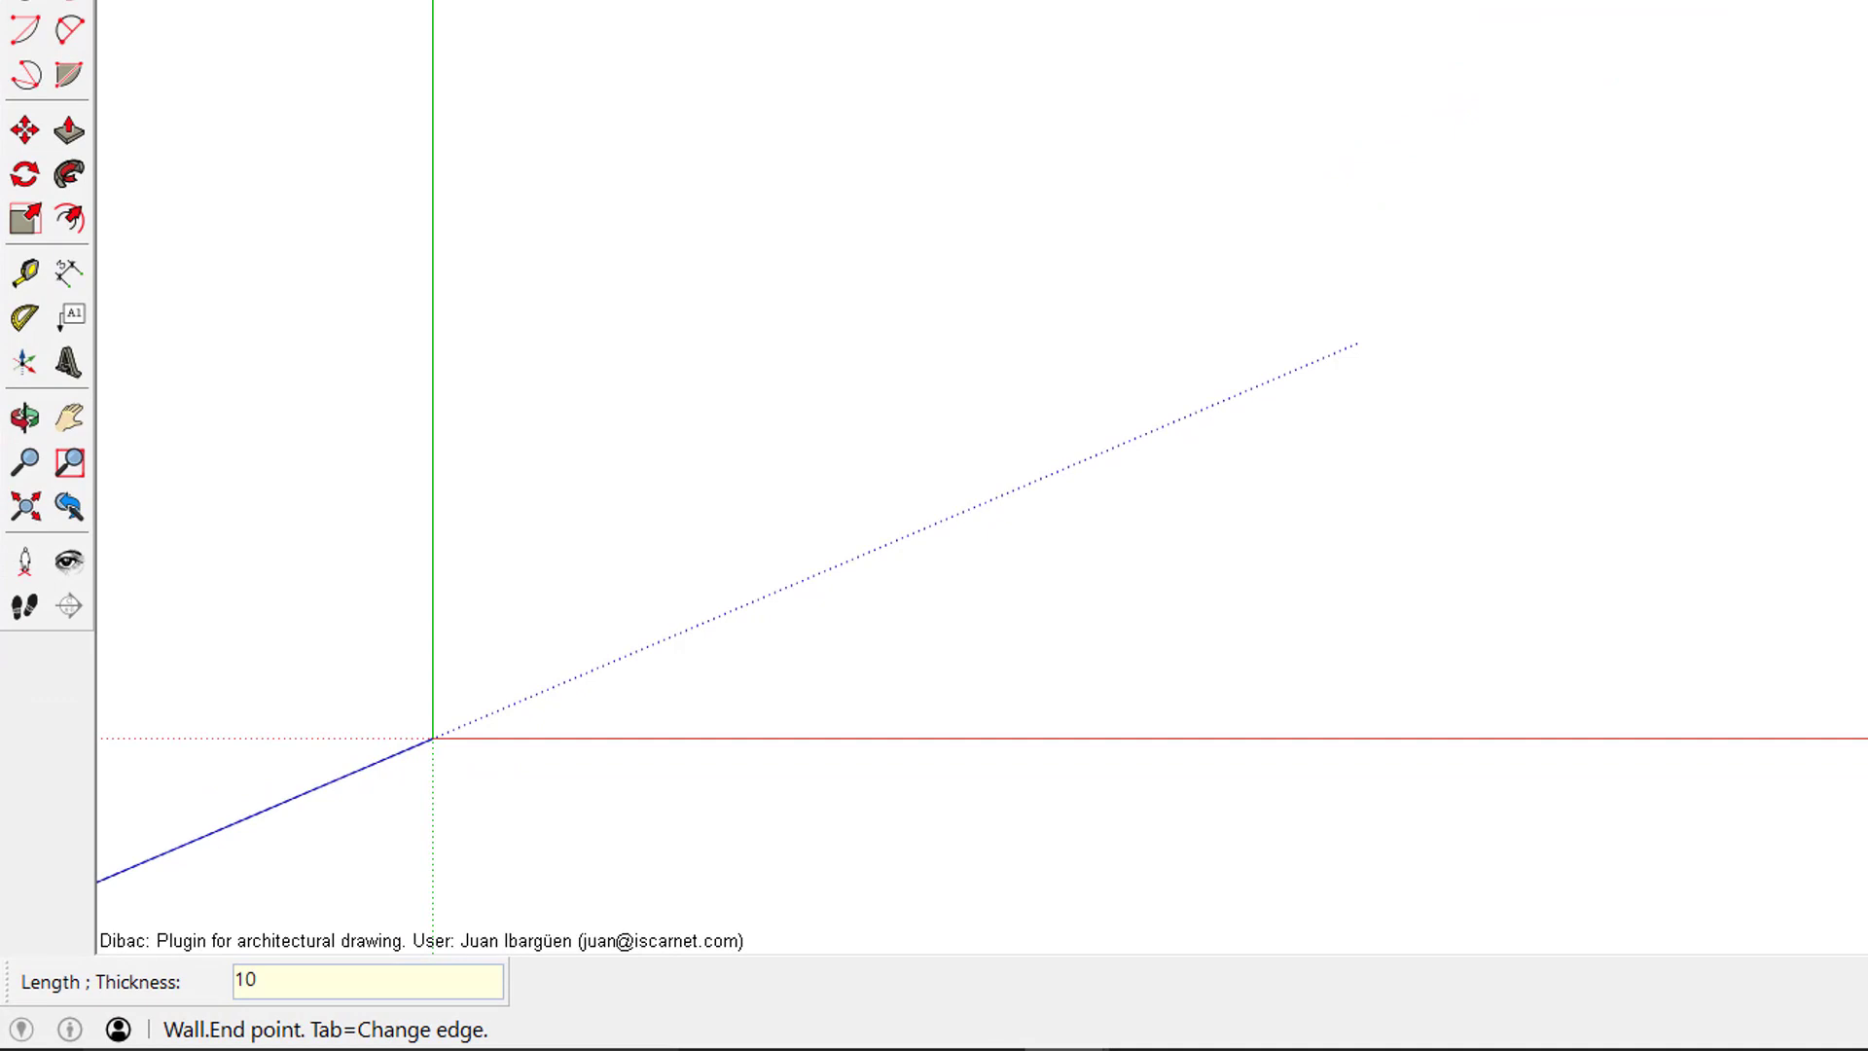
type(",45")
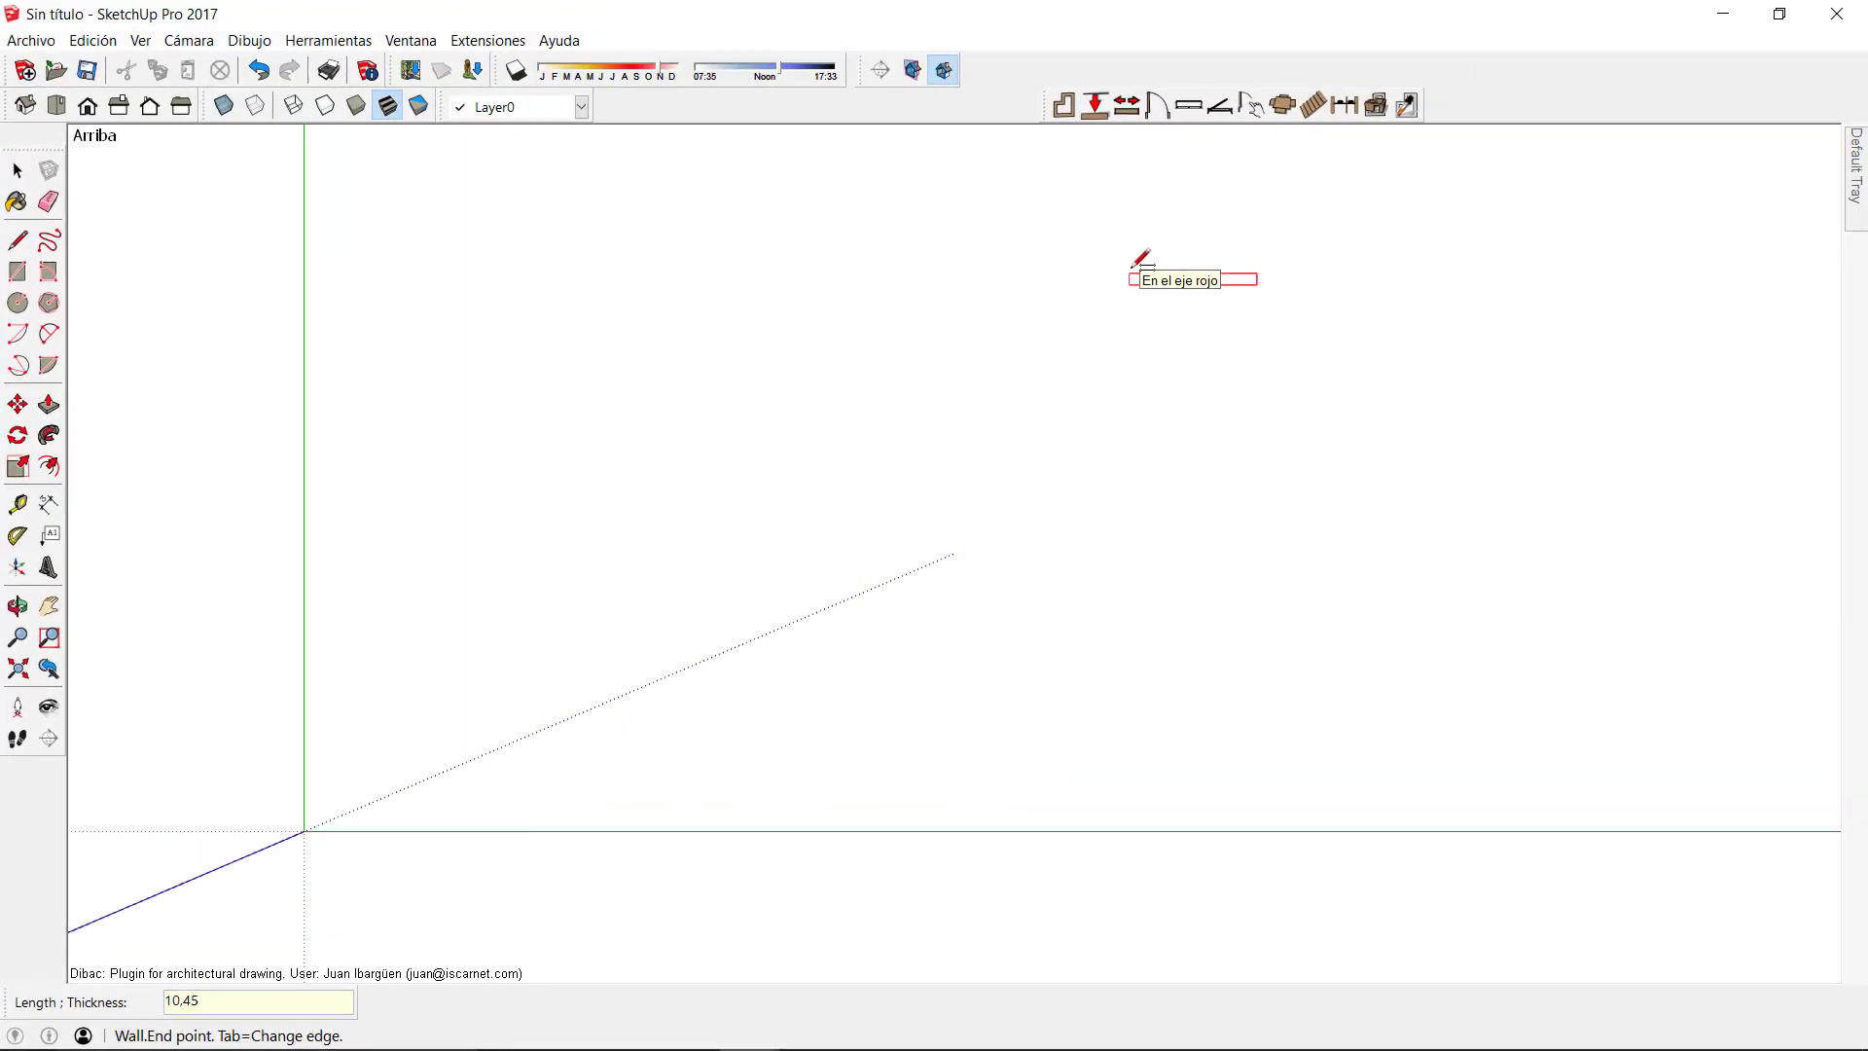
key("Return")
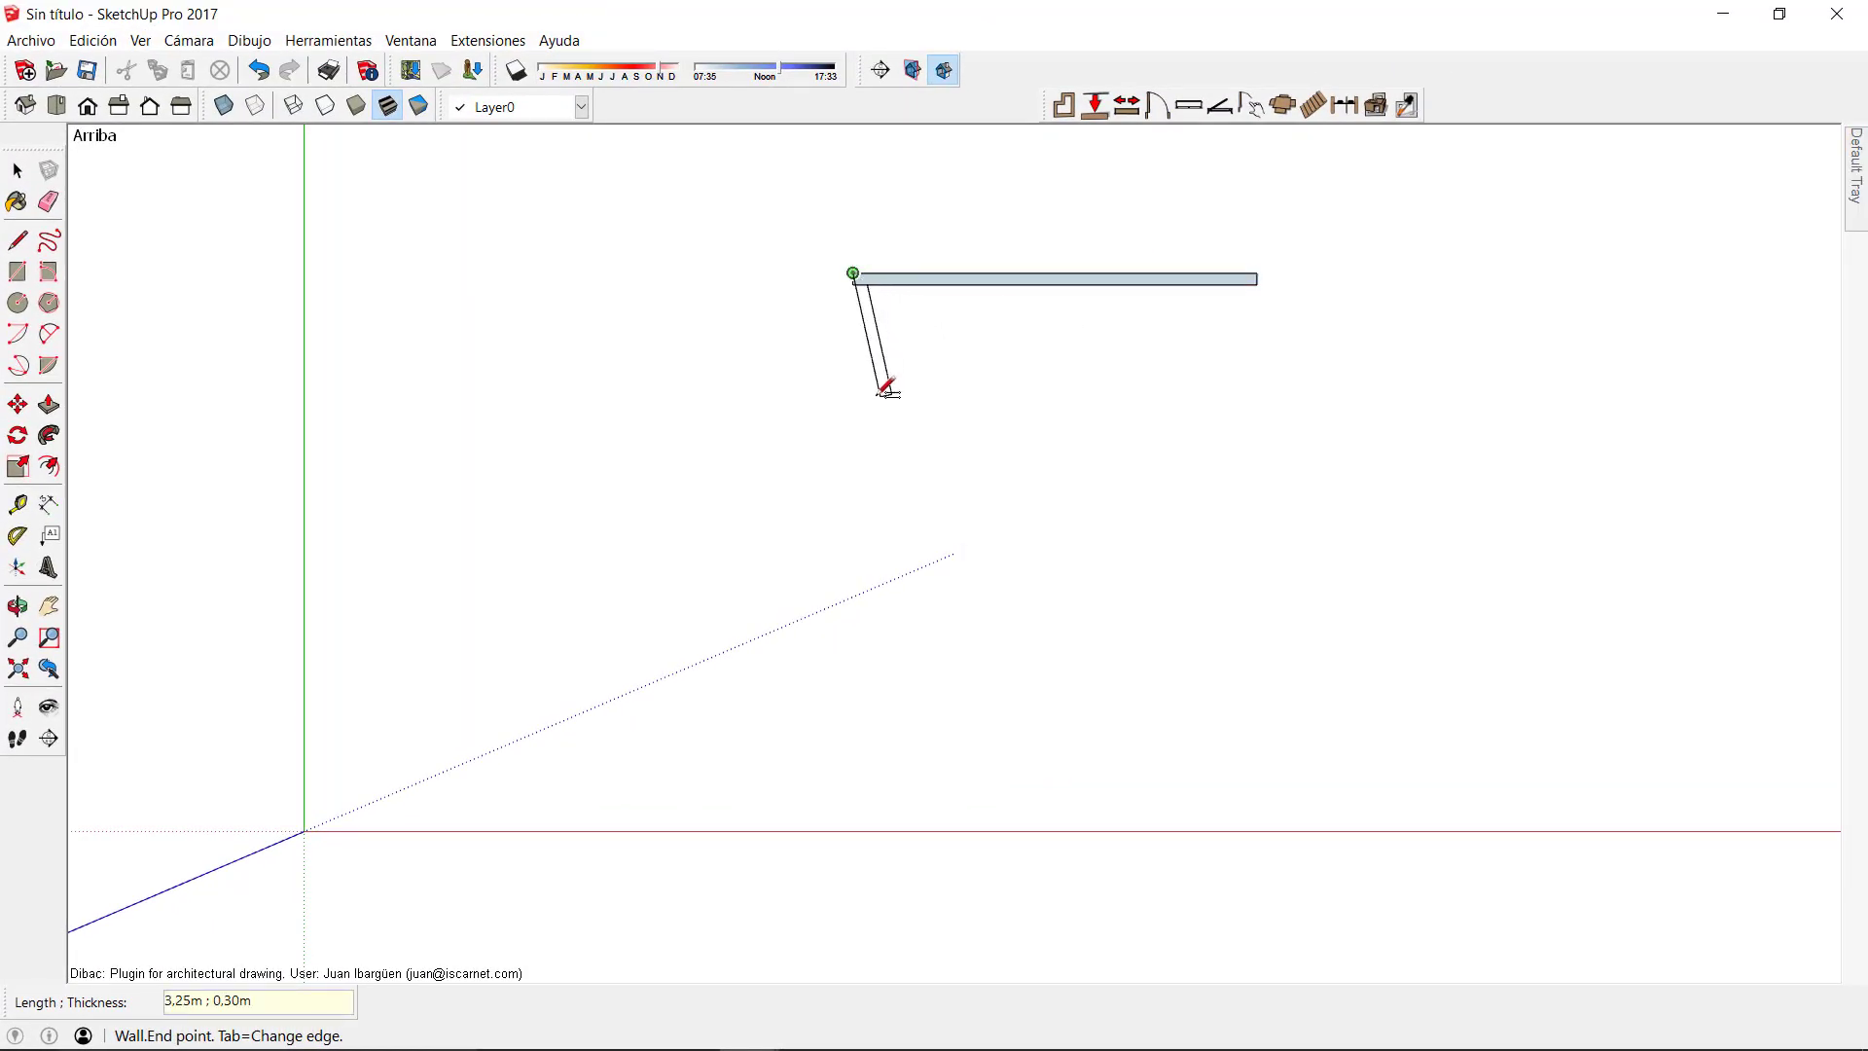
type("4")
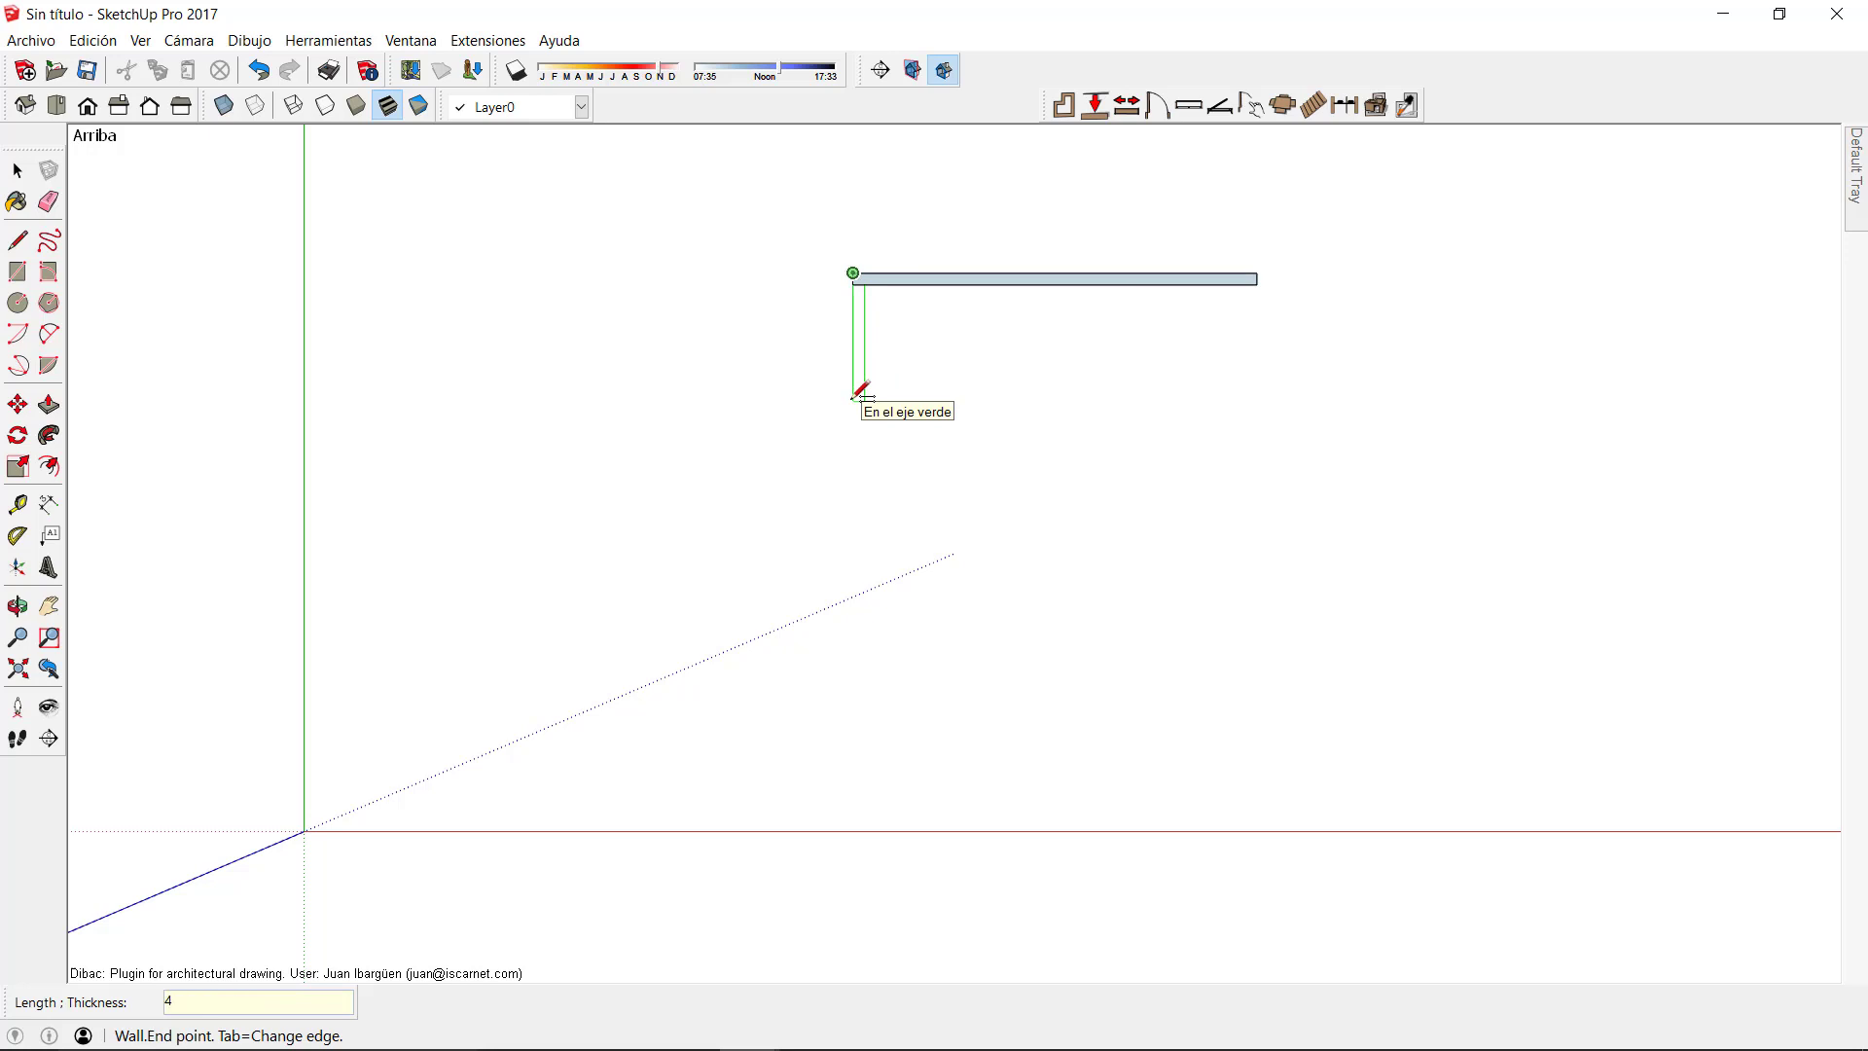
type(",34")
key("Return")
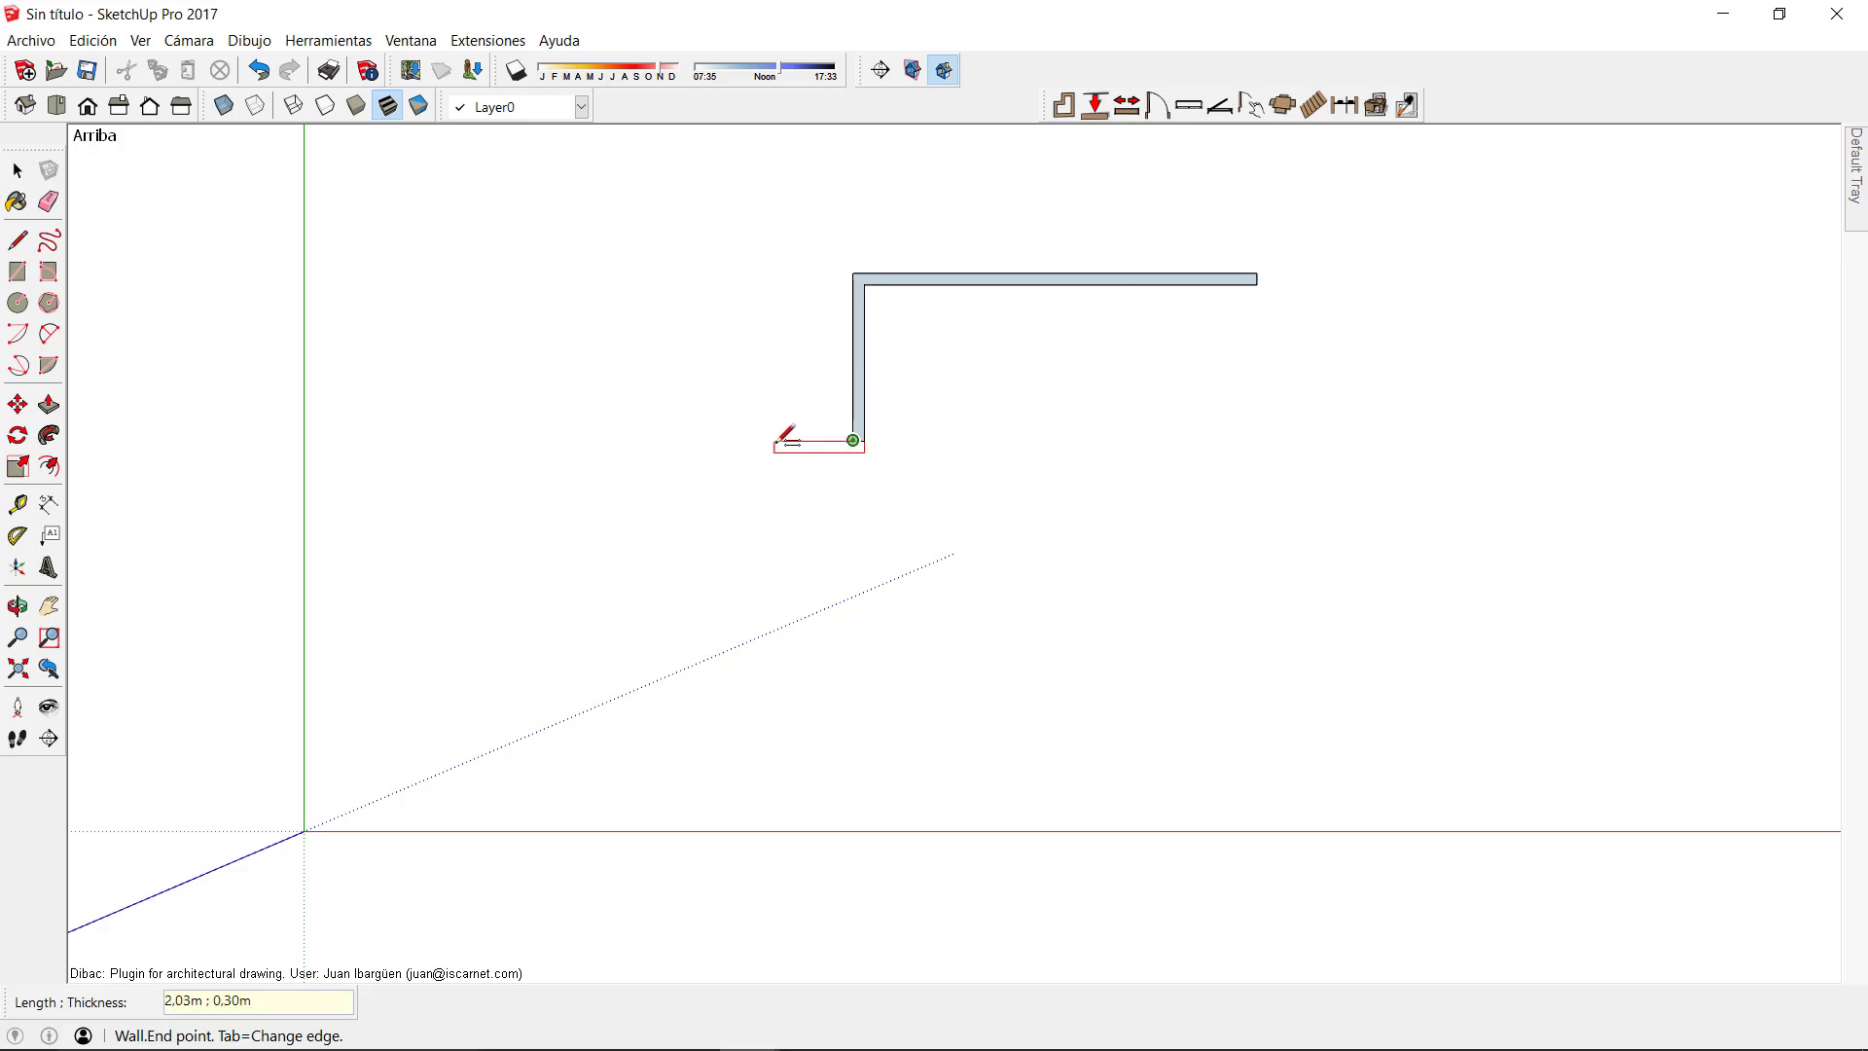
type("2,50")
key("Return")
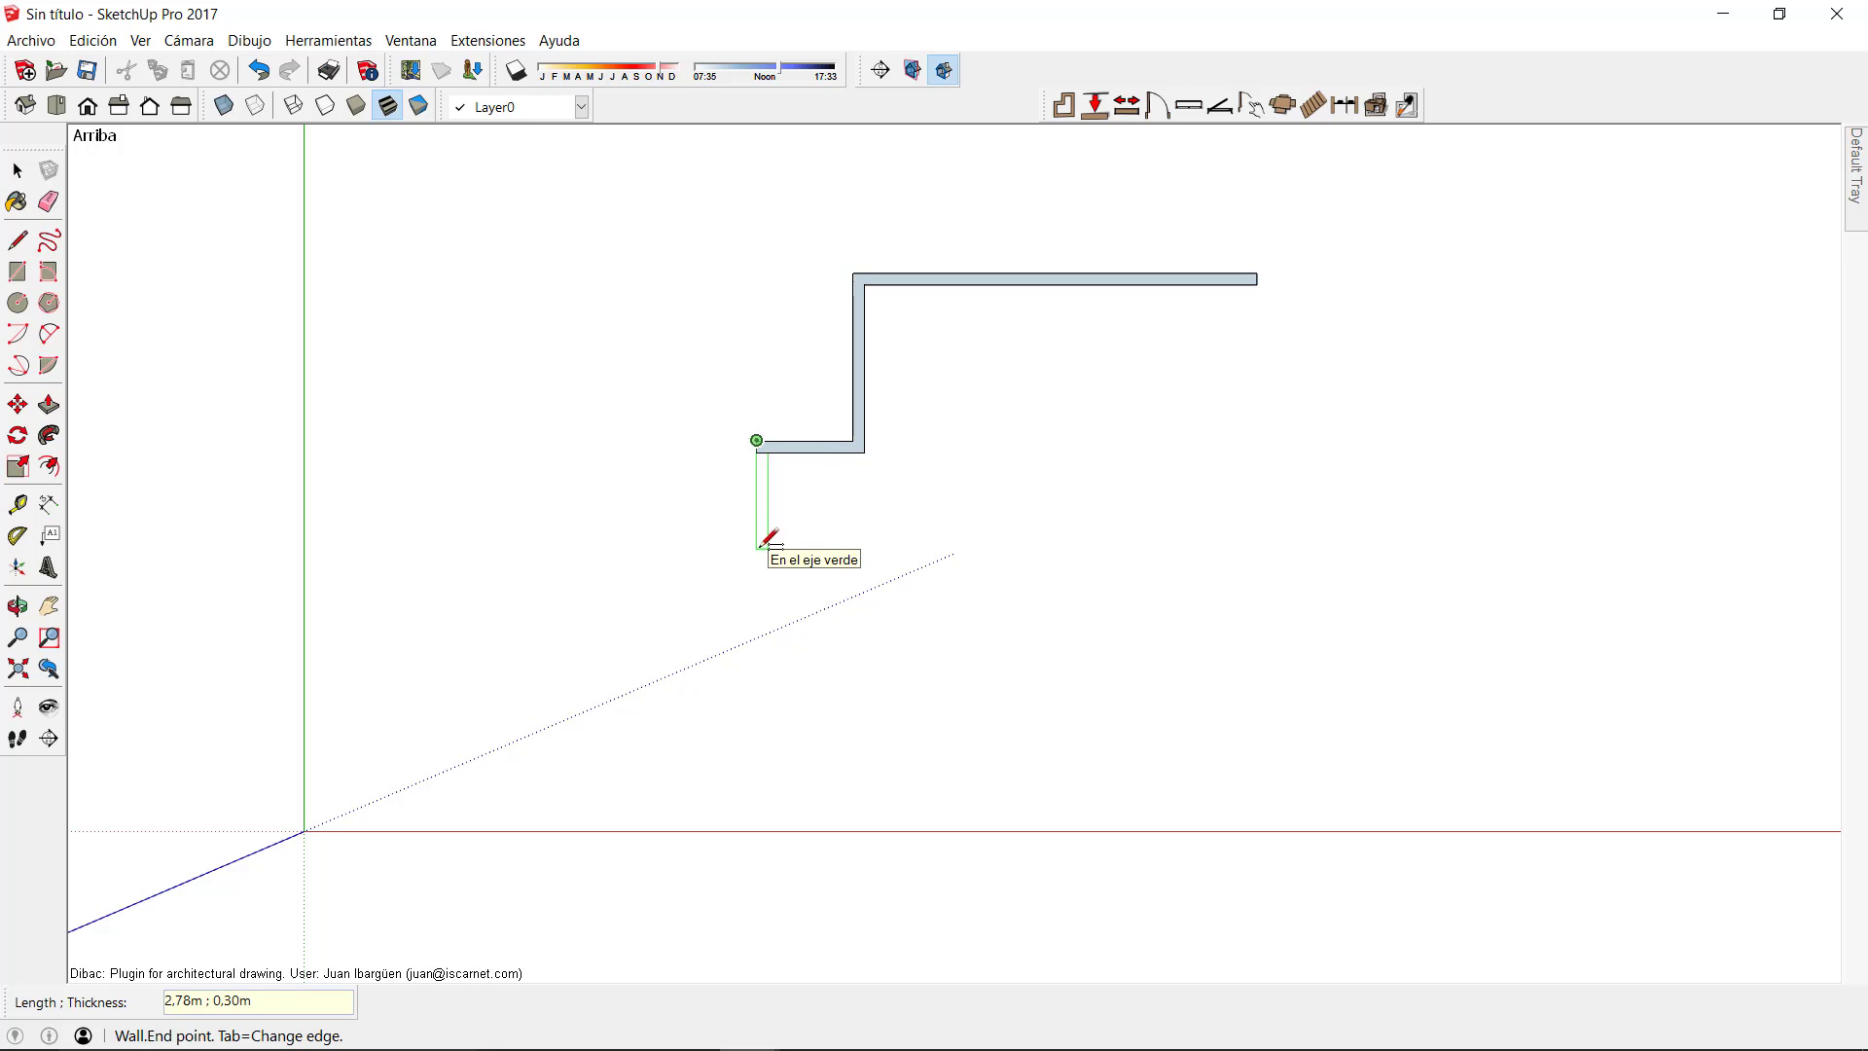
type("4,6")
key("Return")
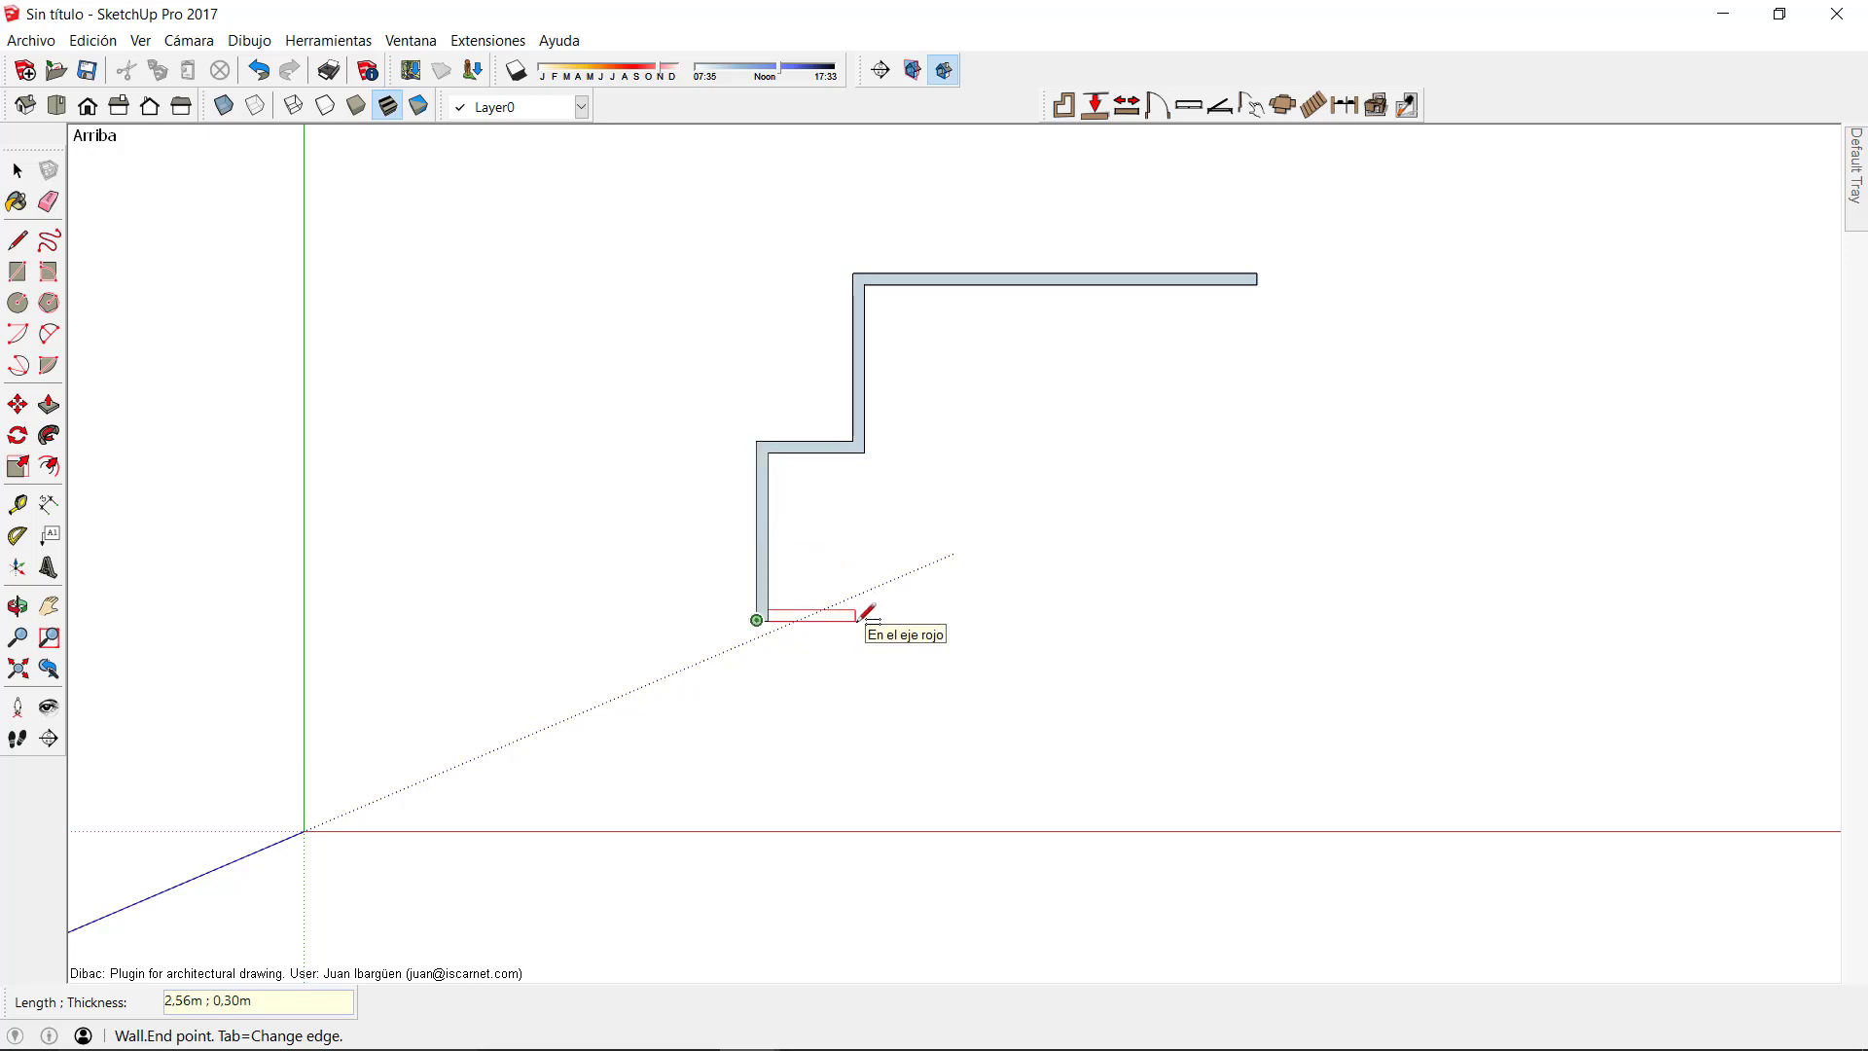
left_click(866, 617)
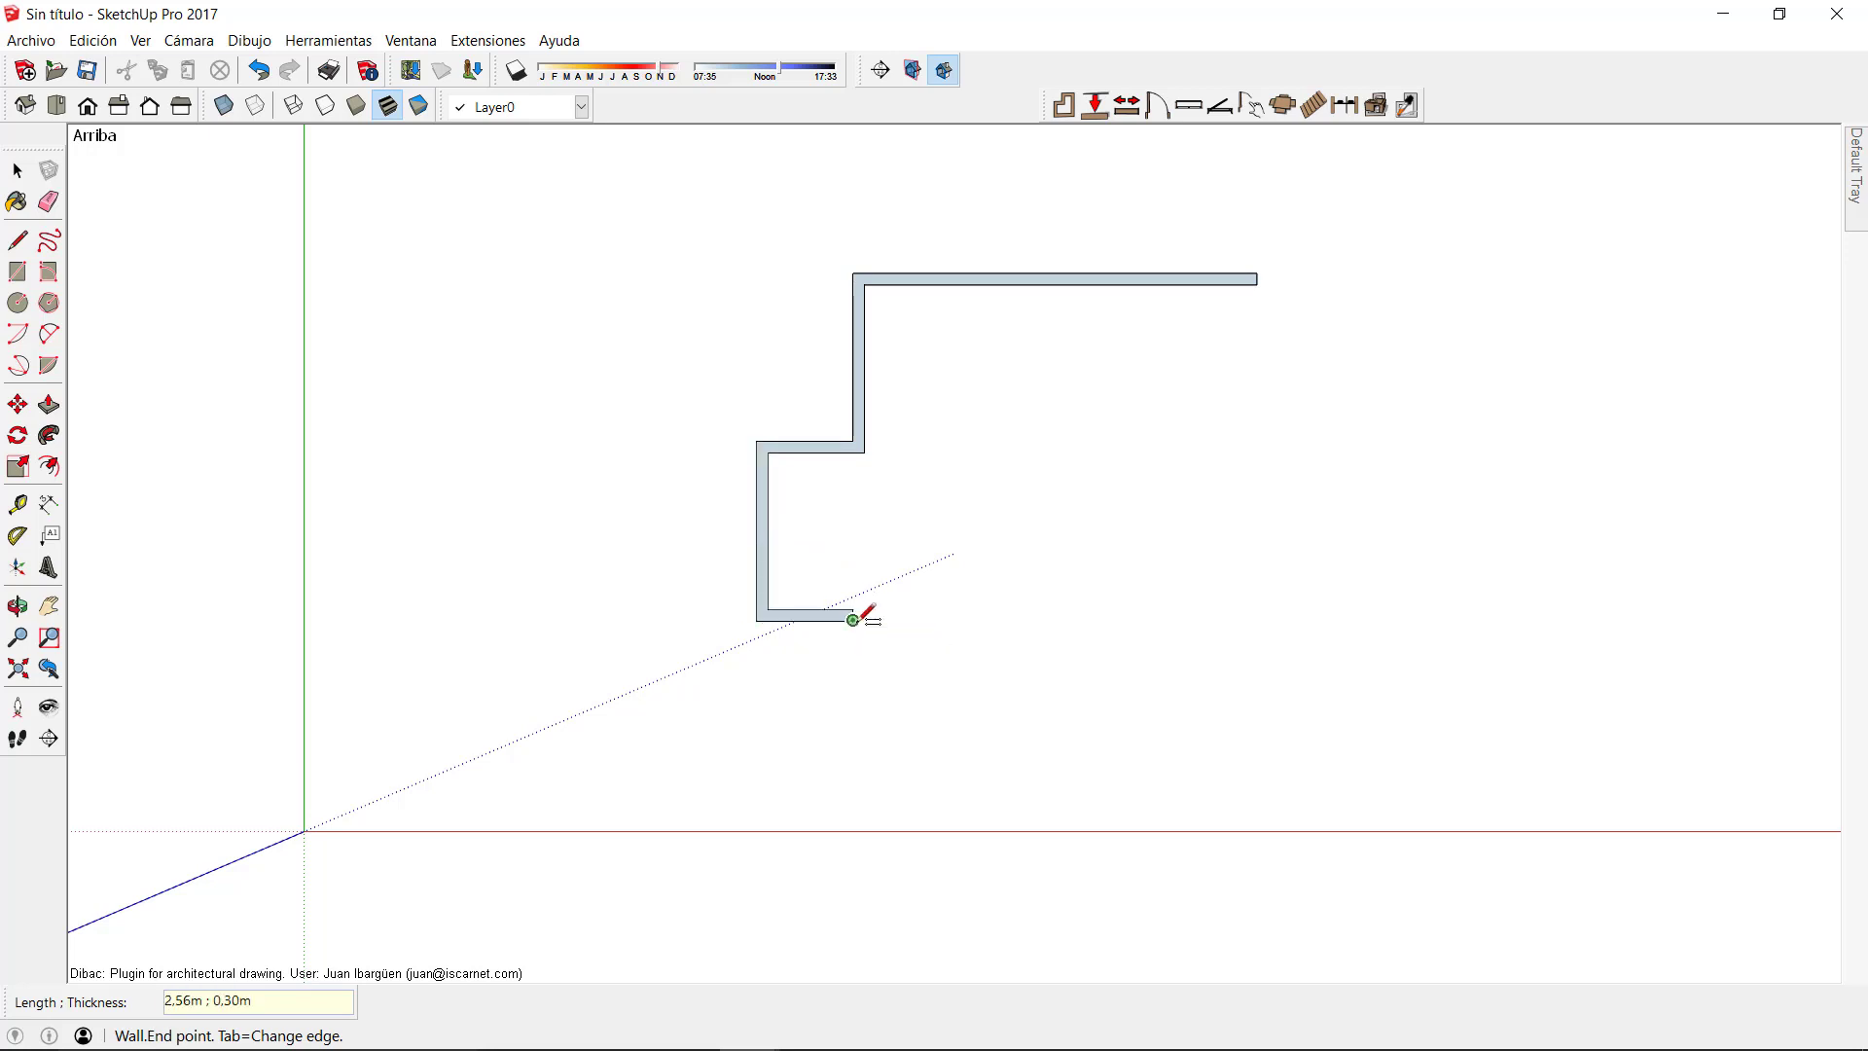
left_click(855, 448)
Draw the 9,48 m right wall and 6,47 m bottom wall, joining them to the small room
left_click(1257, 283)
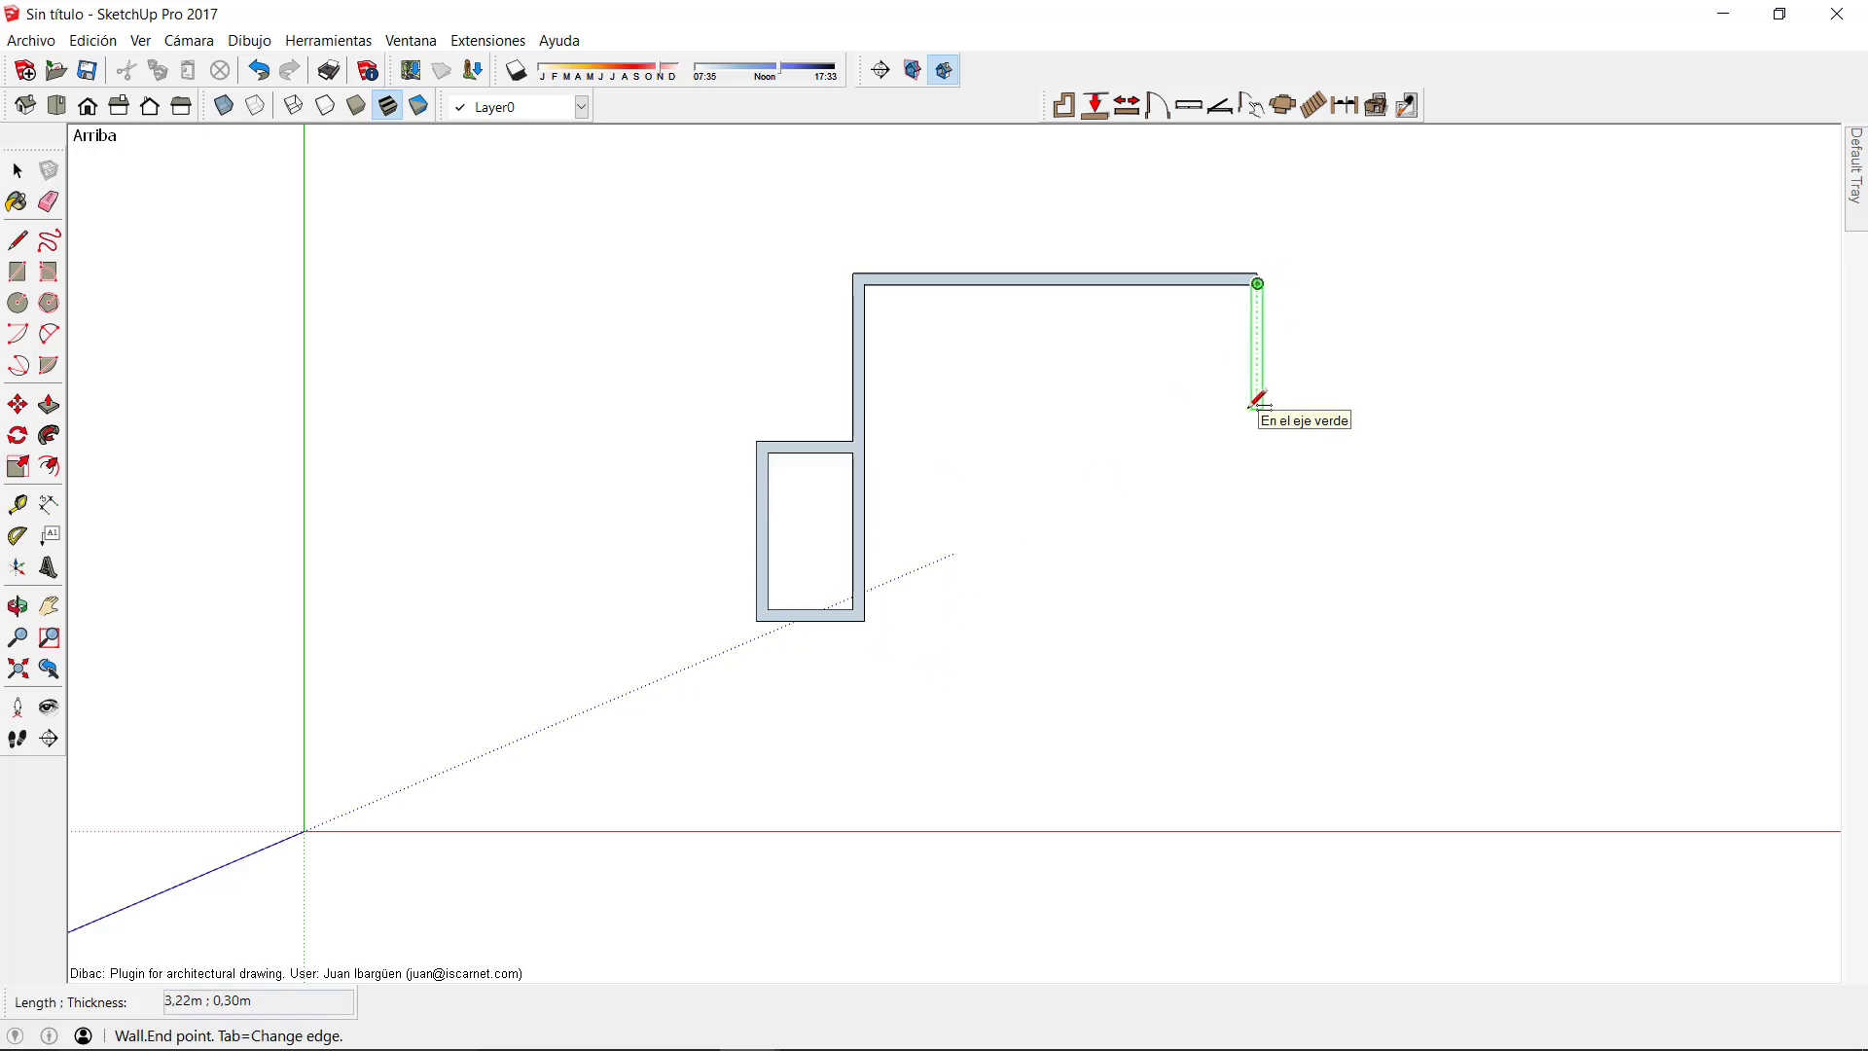
type("9,48")
key("Return")
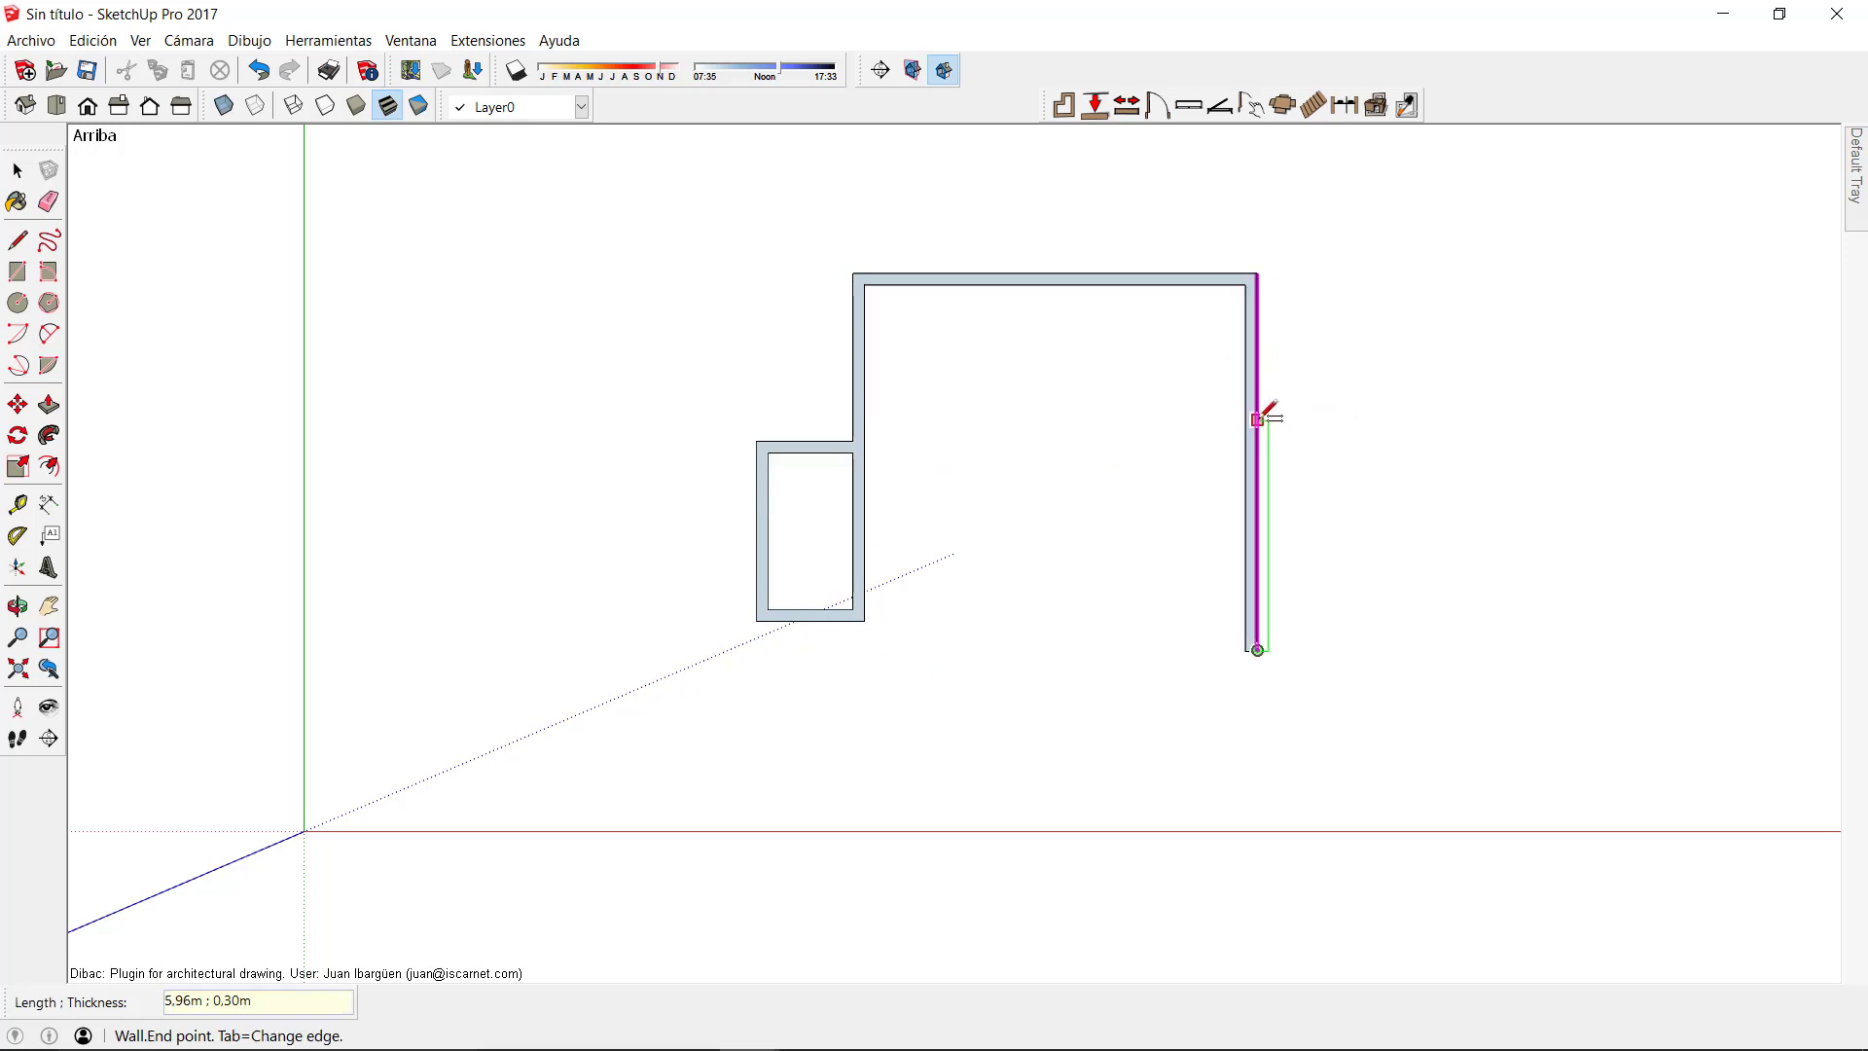
type("6,47")
key("Return")
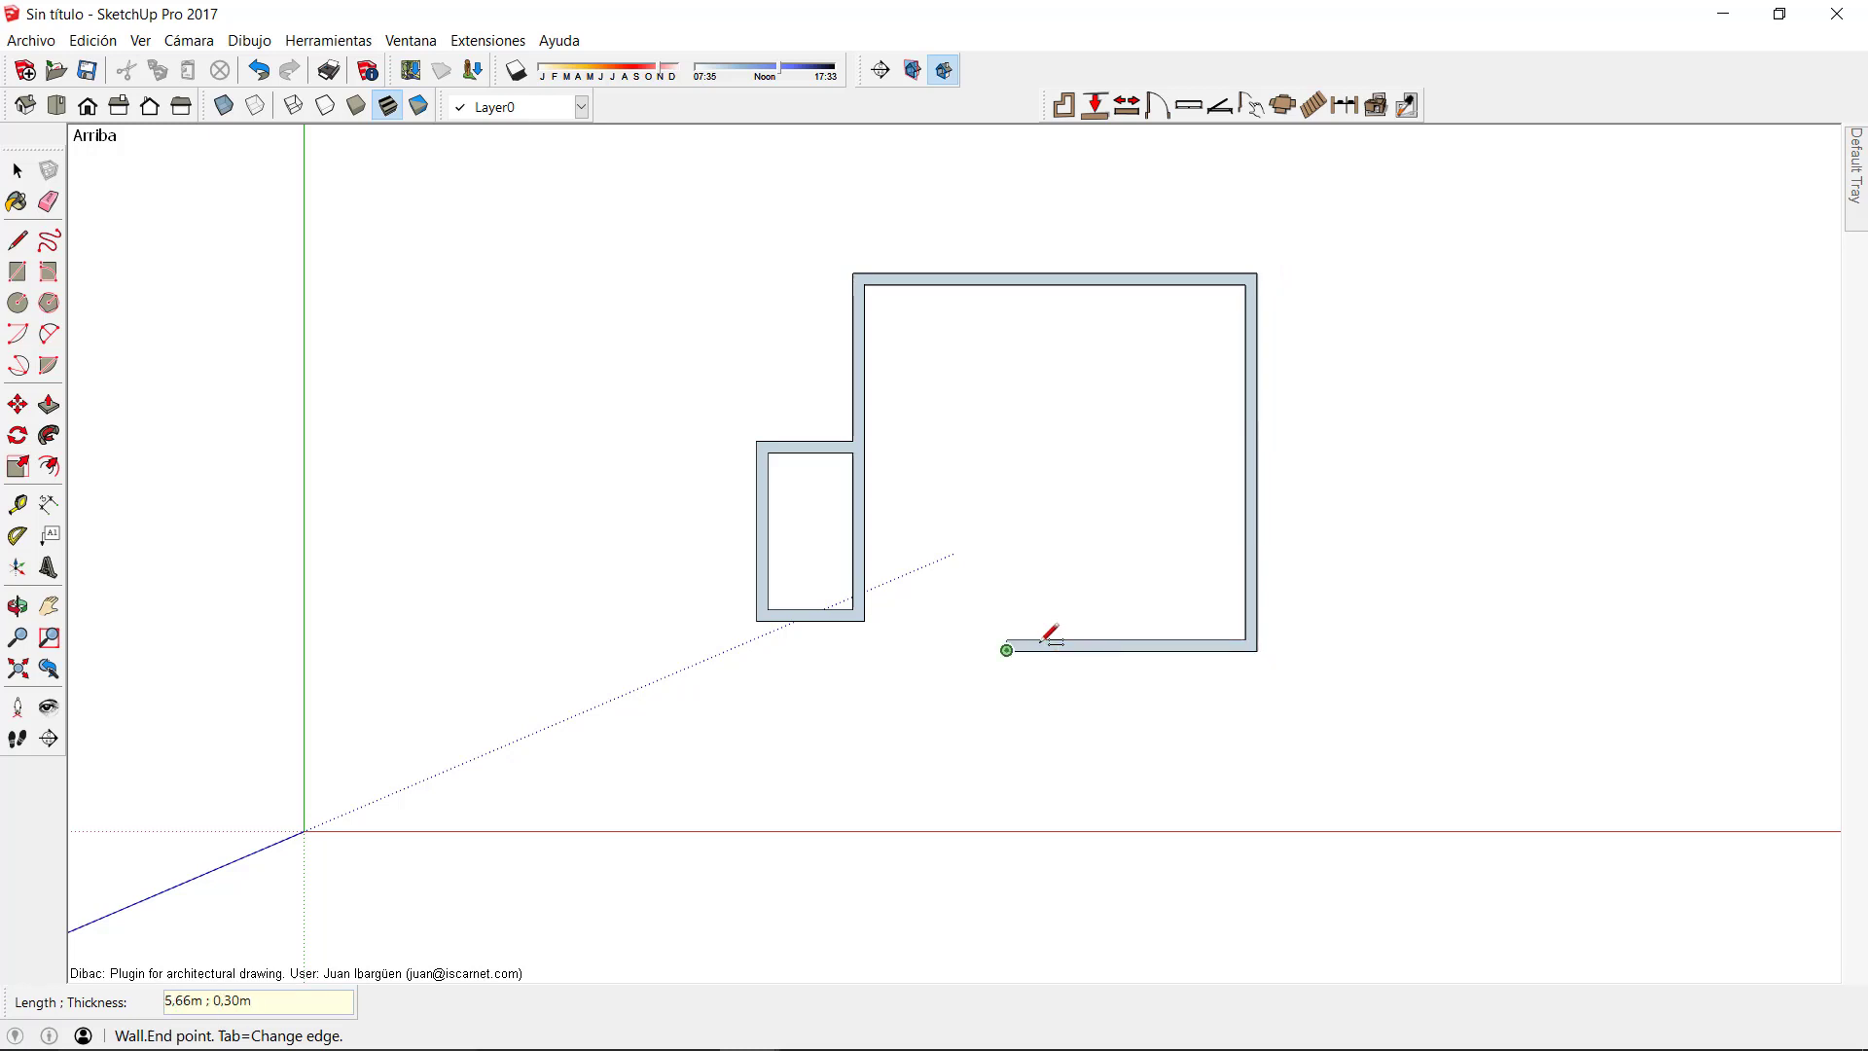
left_click(1008, 574)
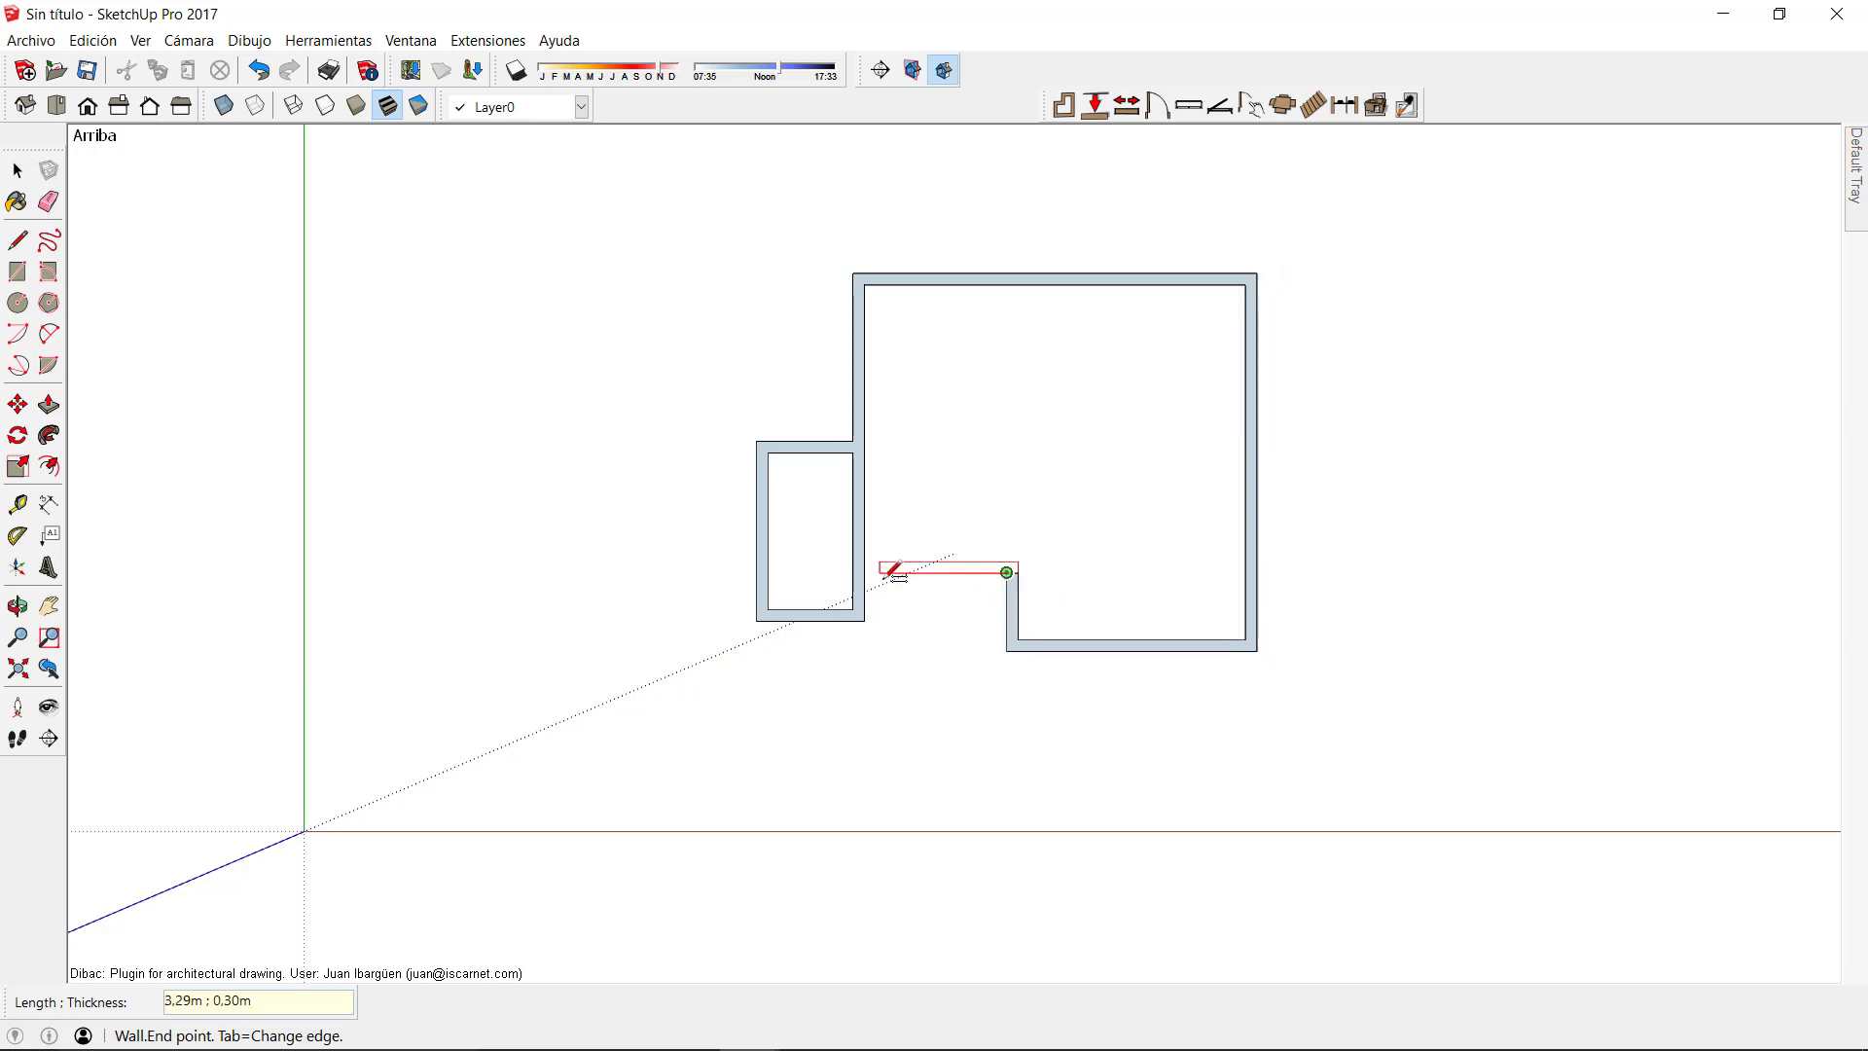
left_click(865, 573)
scroll(1011, 565, "up", 1)
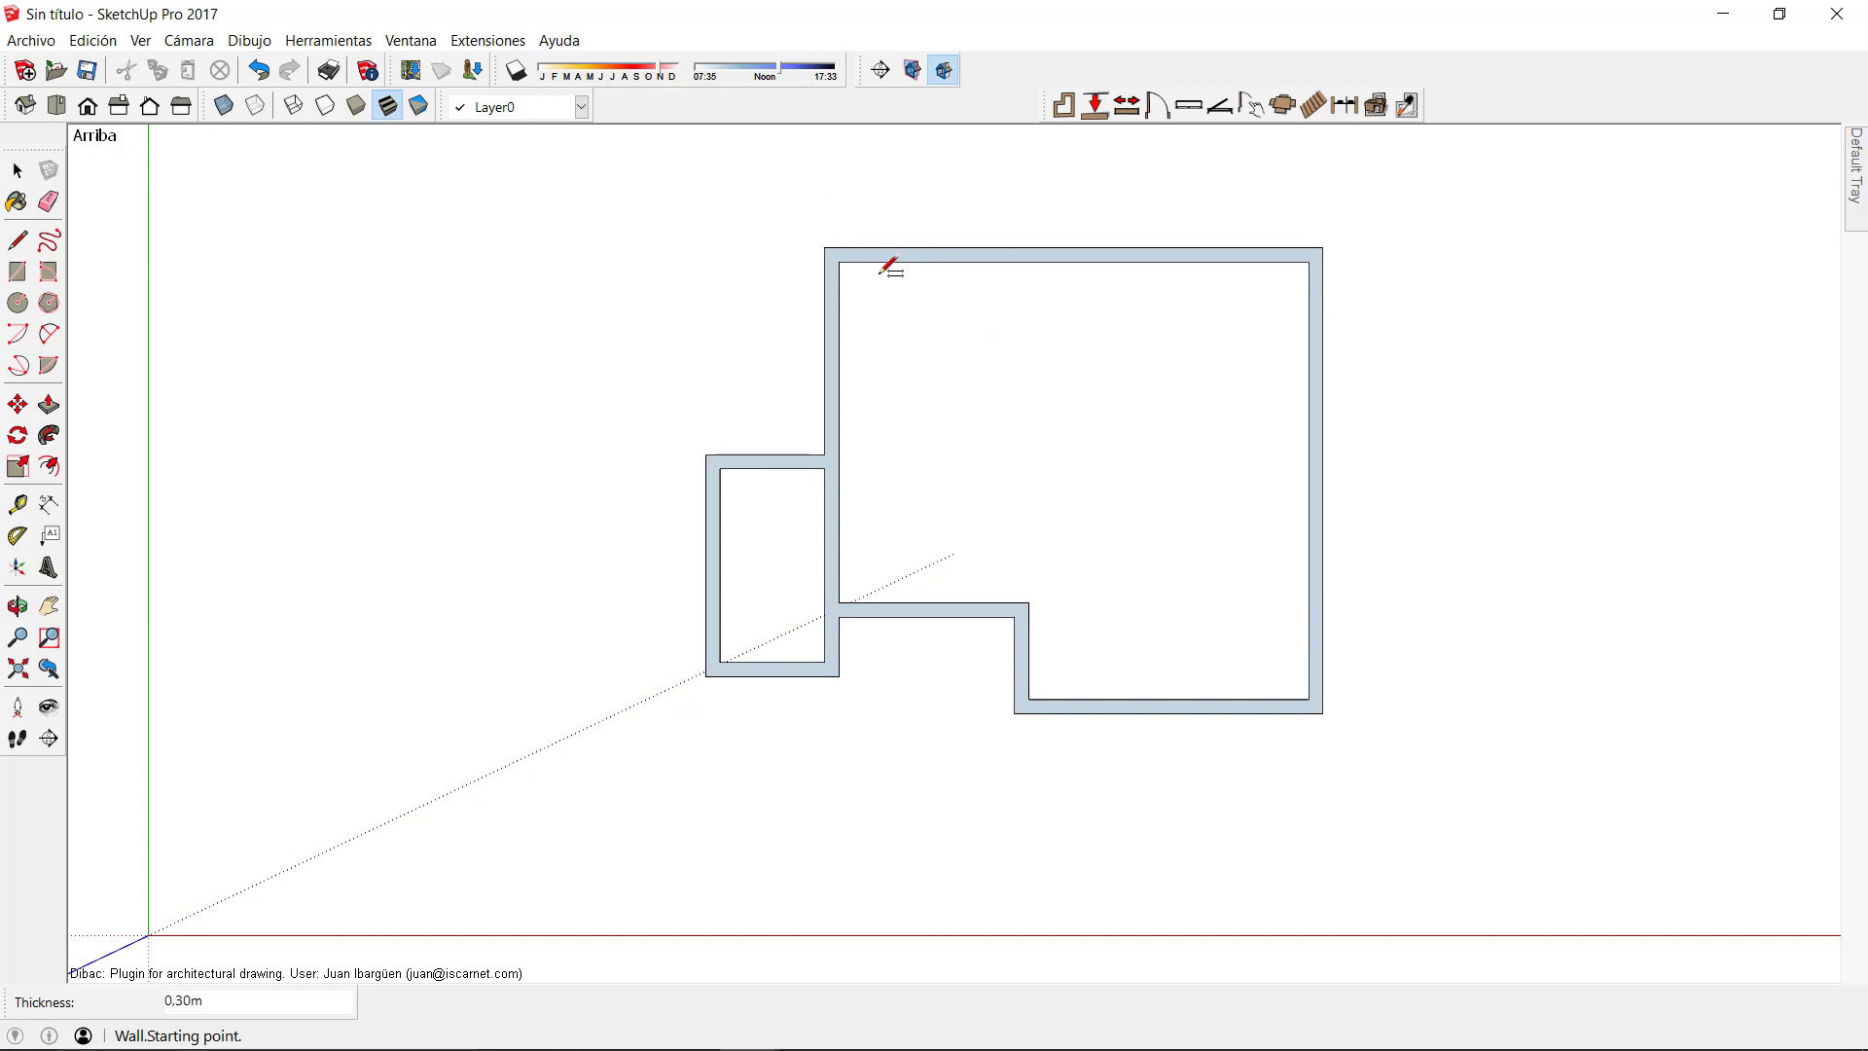
Place a guide point 3,75 m from the inner top-left corner along the top wall
key("t")
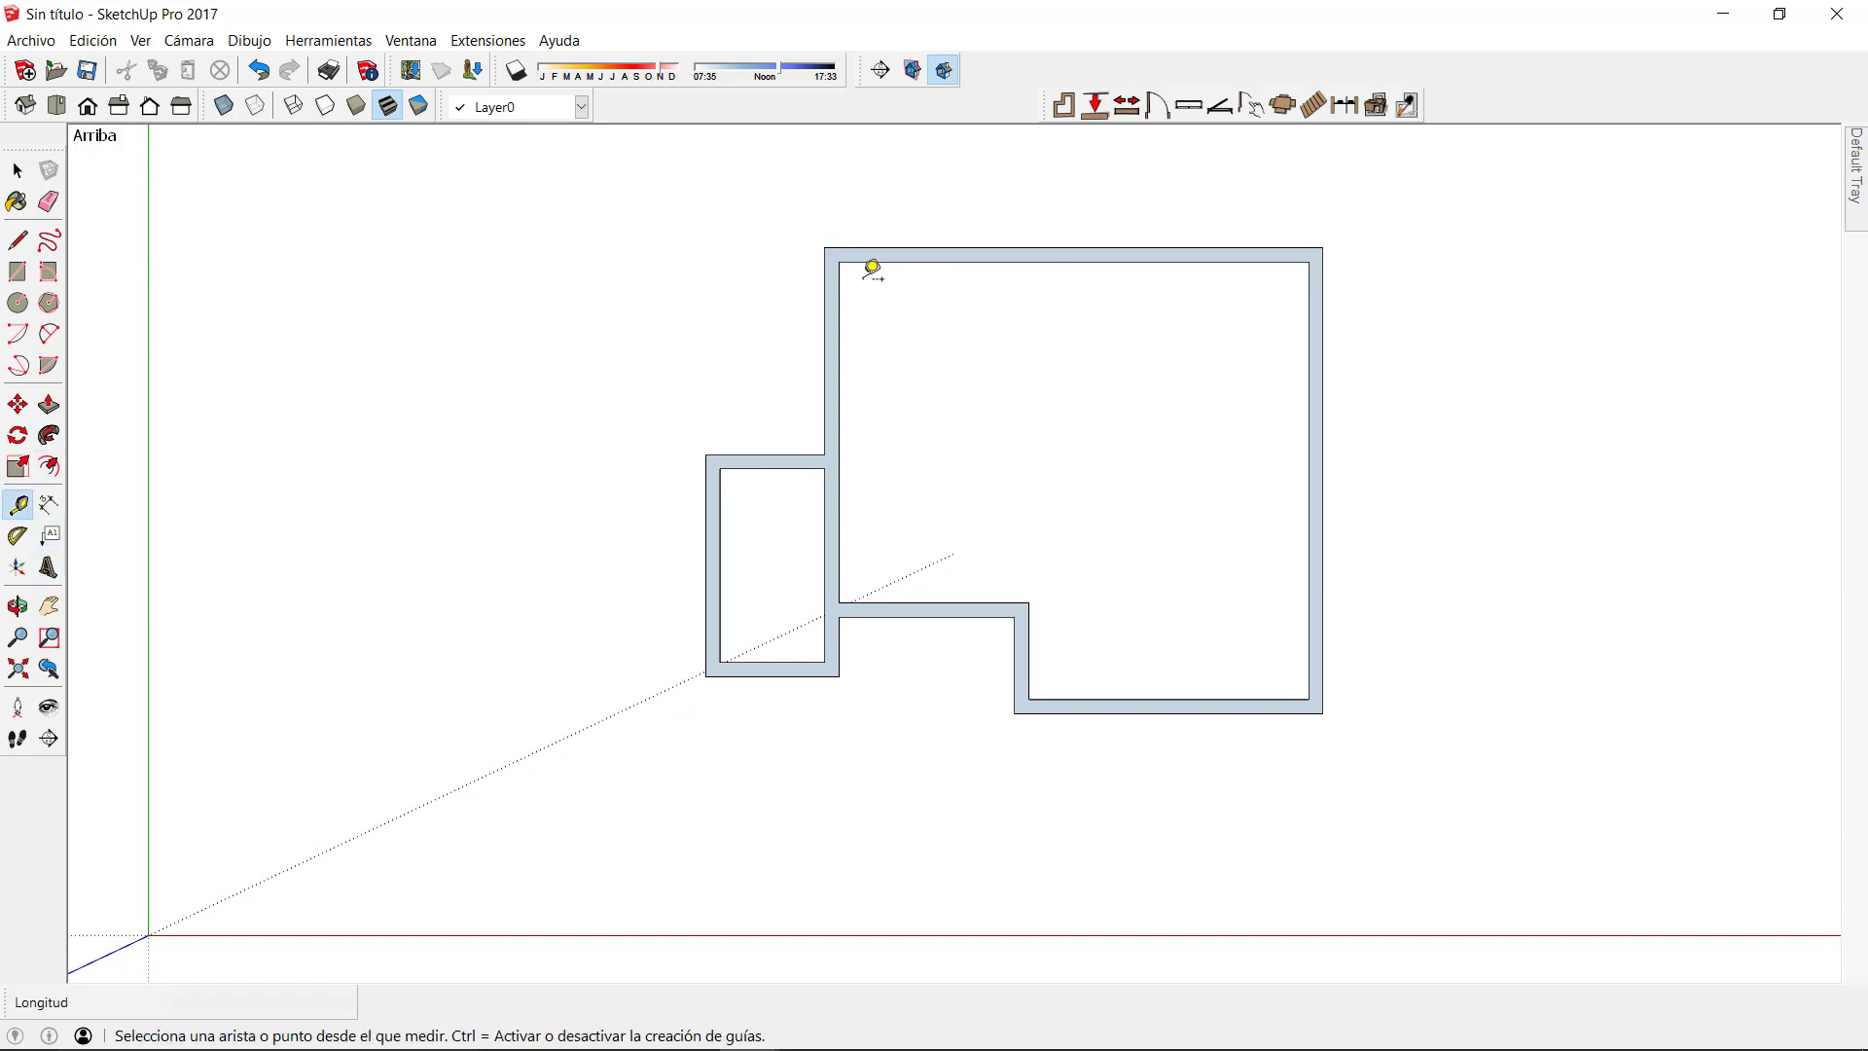
left_click(839, 261)
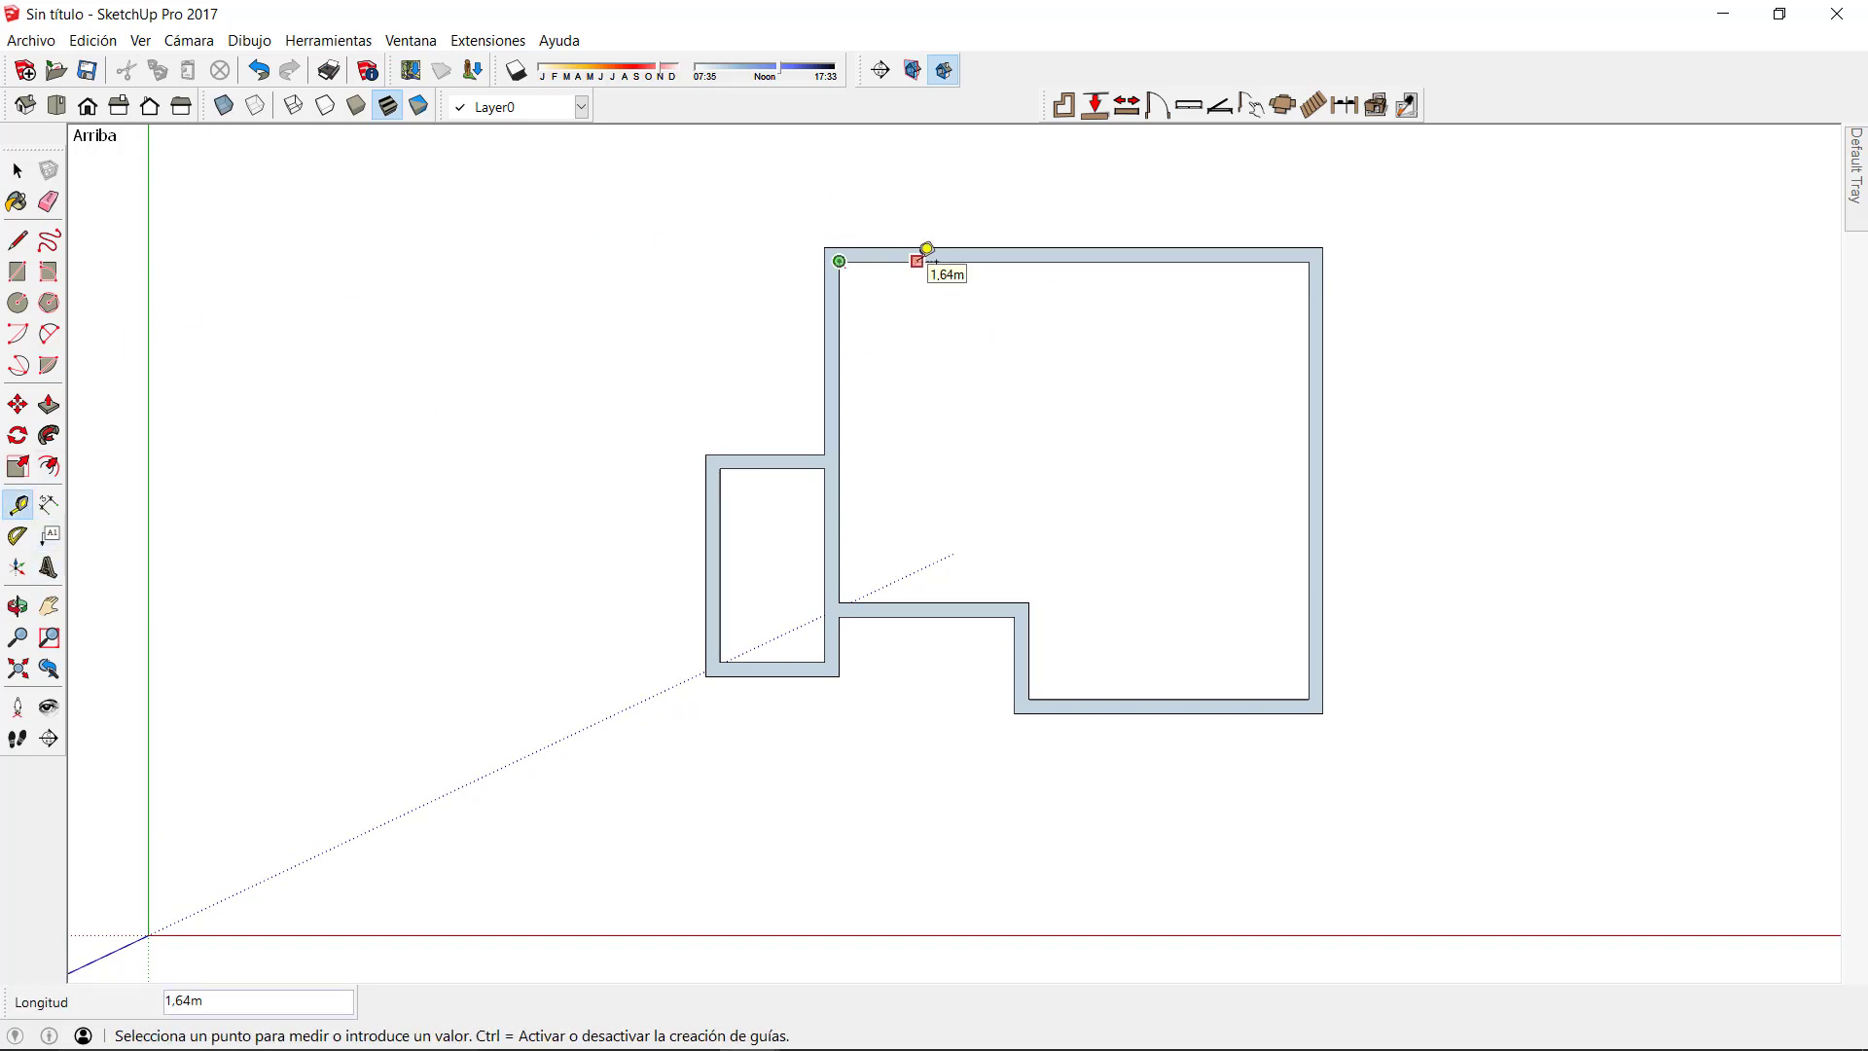
type("3,75")
key("Return")
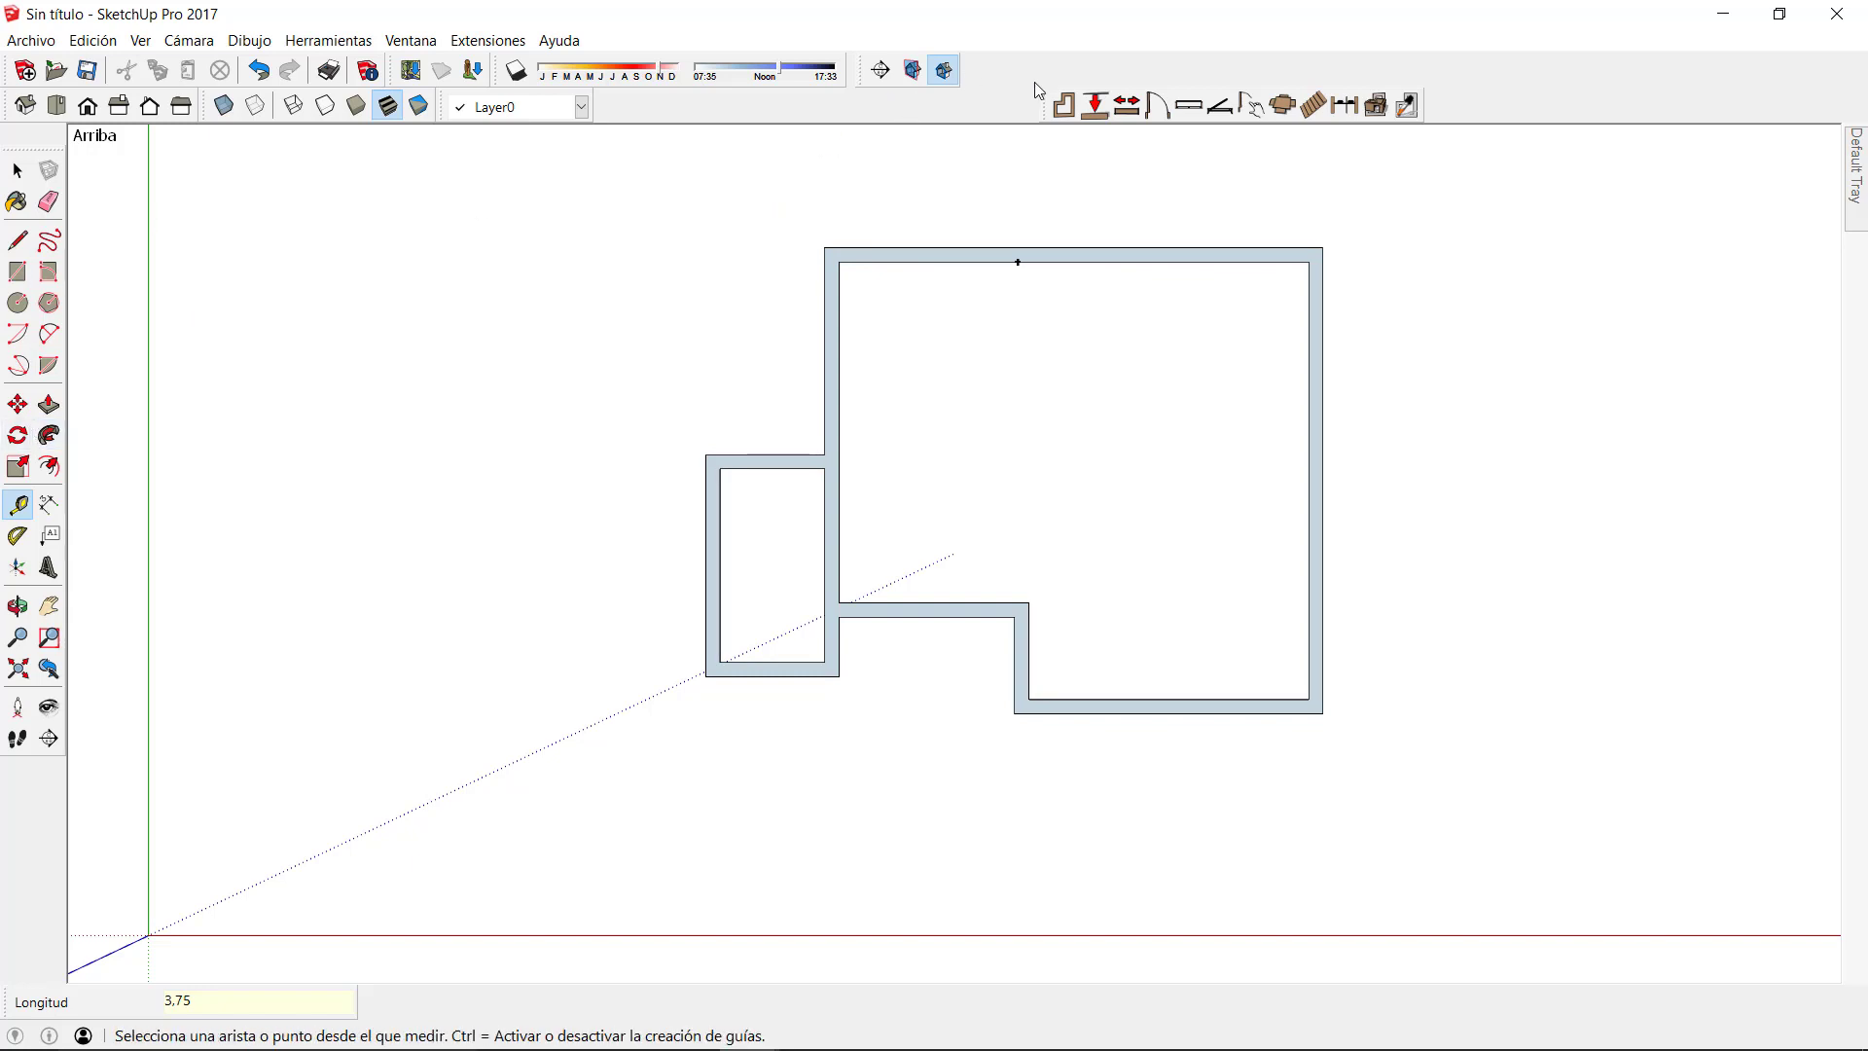
left_click(1063, 105)
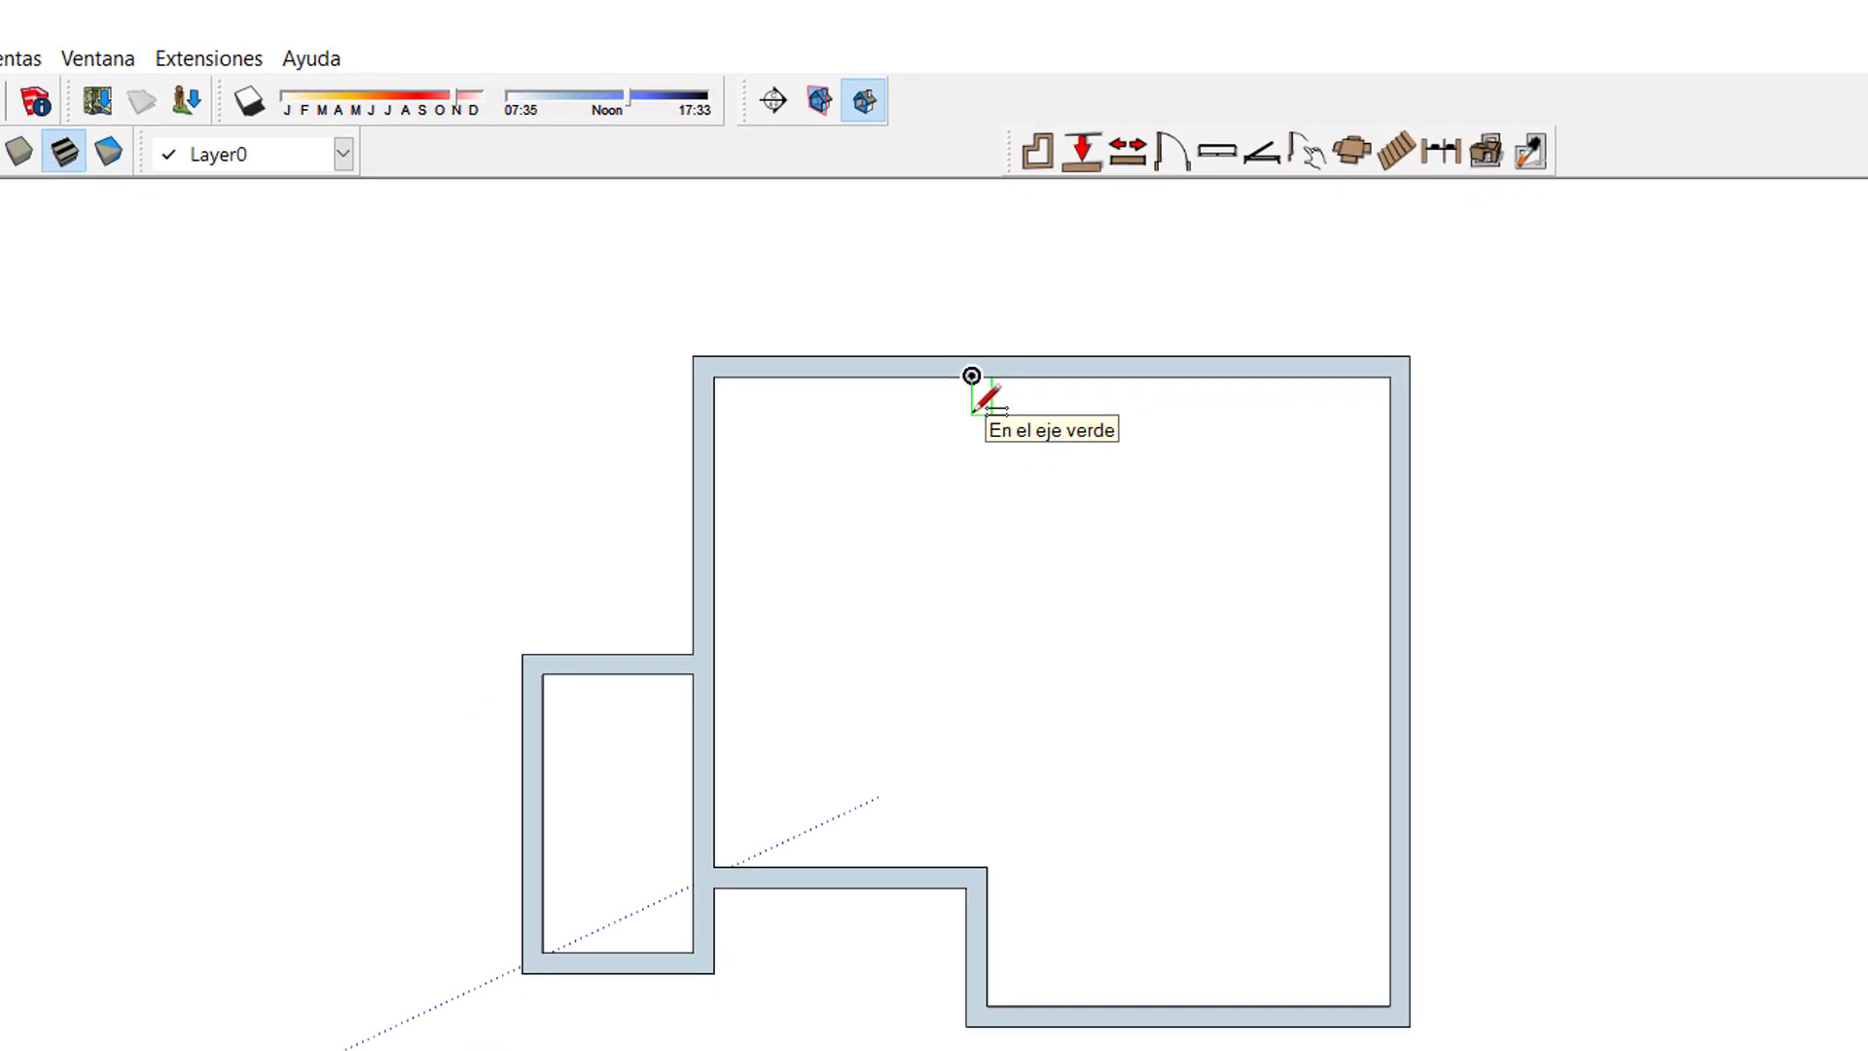
Delete all guides via Edición > Eliminar guías and cancel the pending wall
scroll(1019, 293, "up", 3)
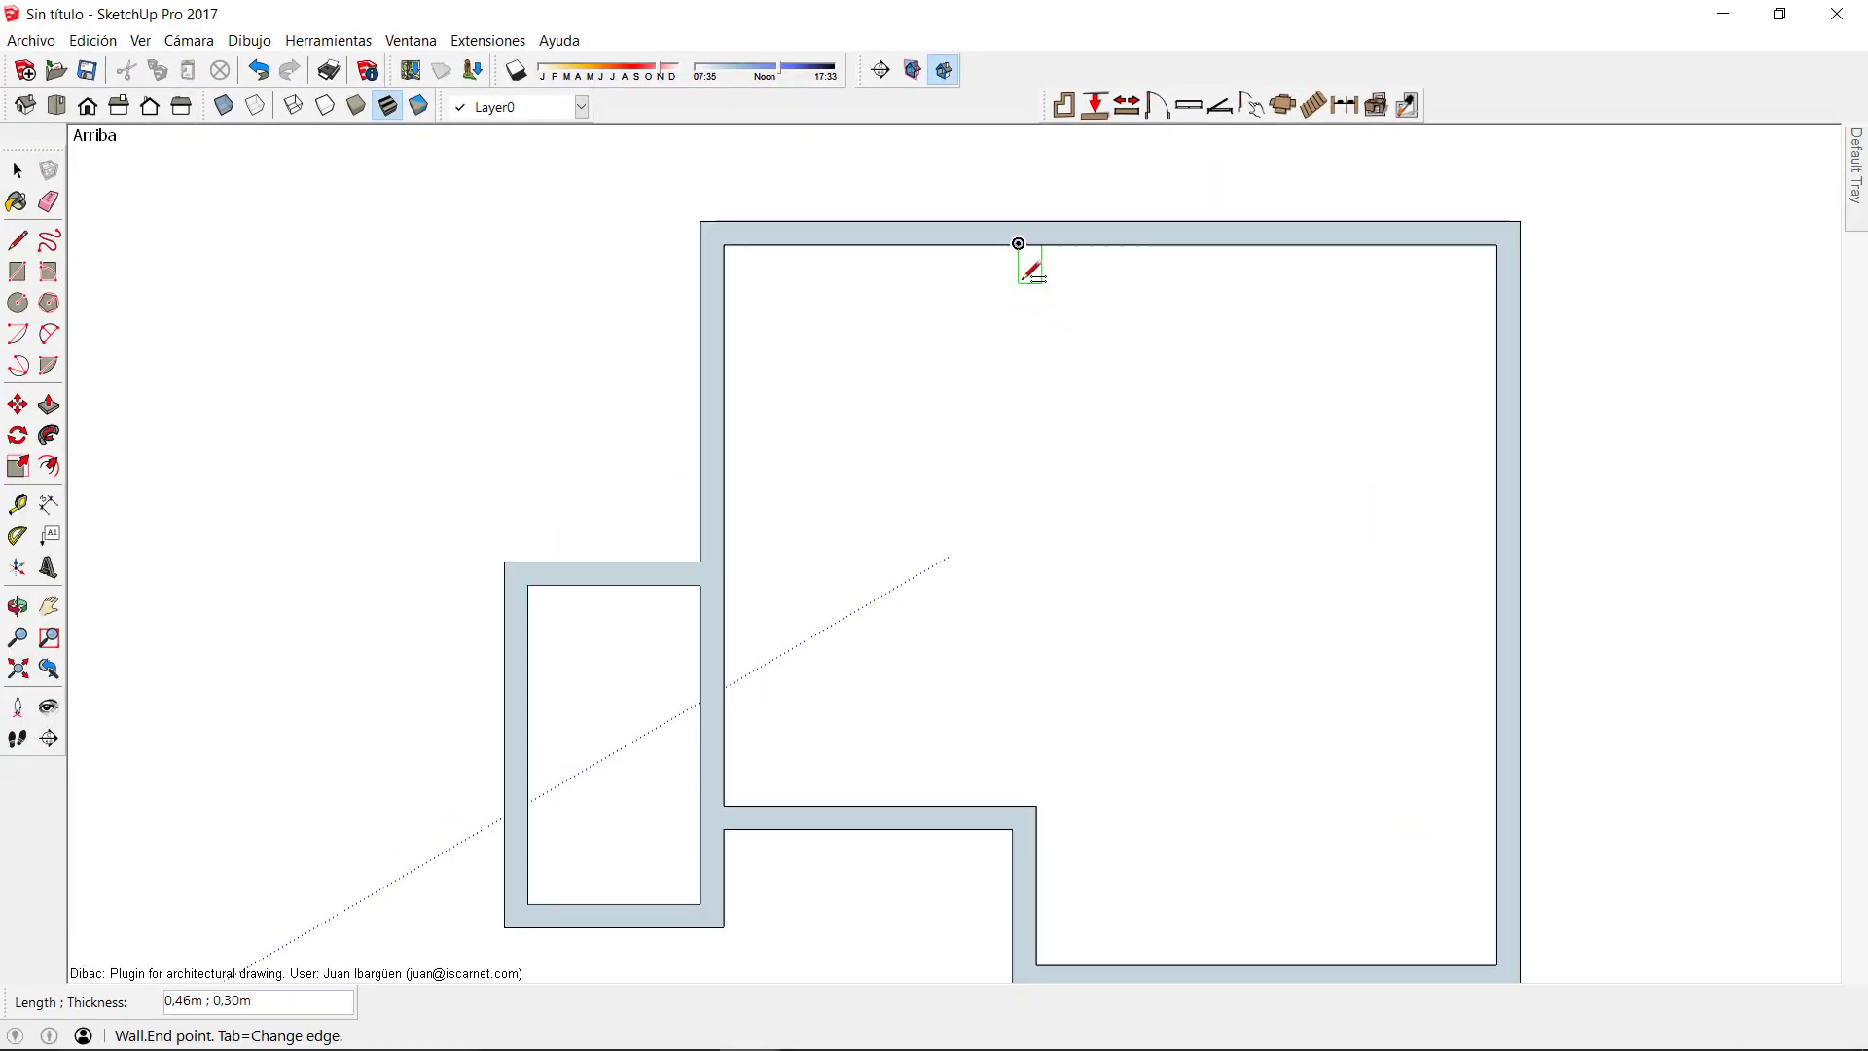
scroll(1037, 265, "down", 2)
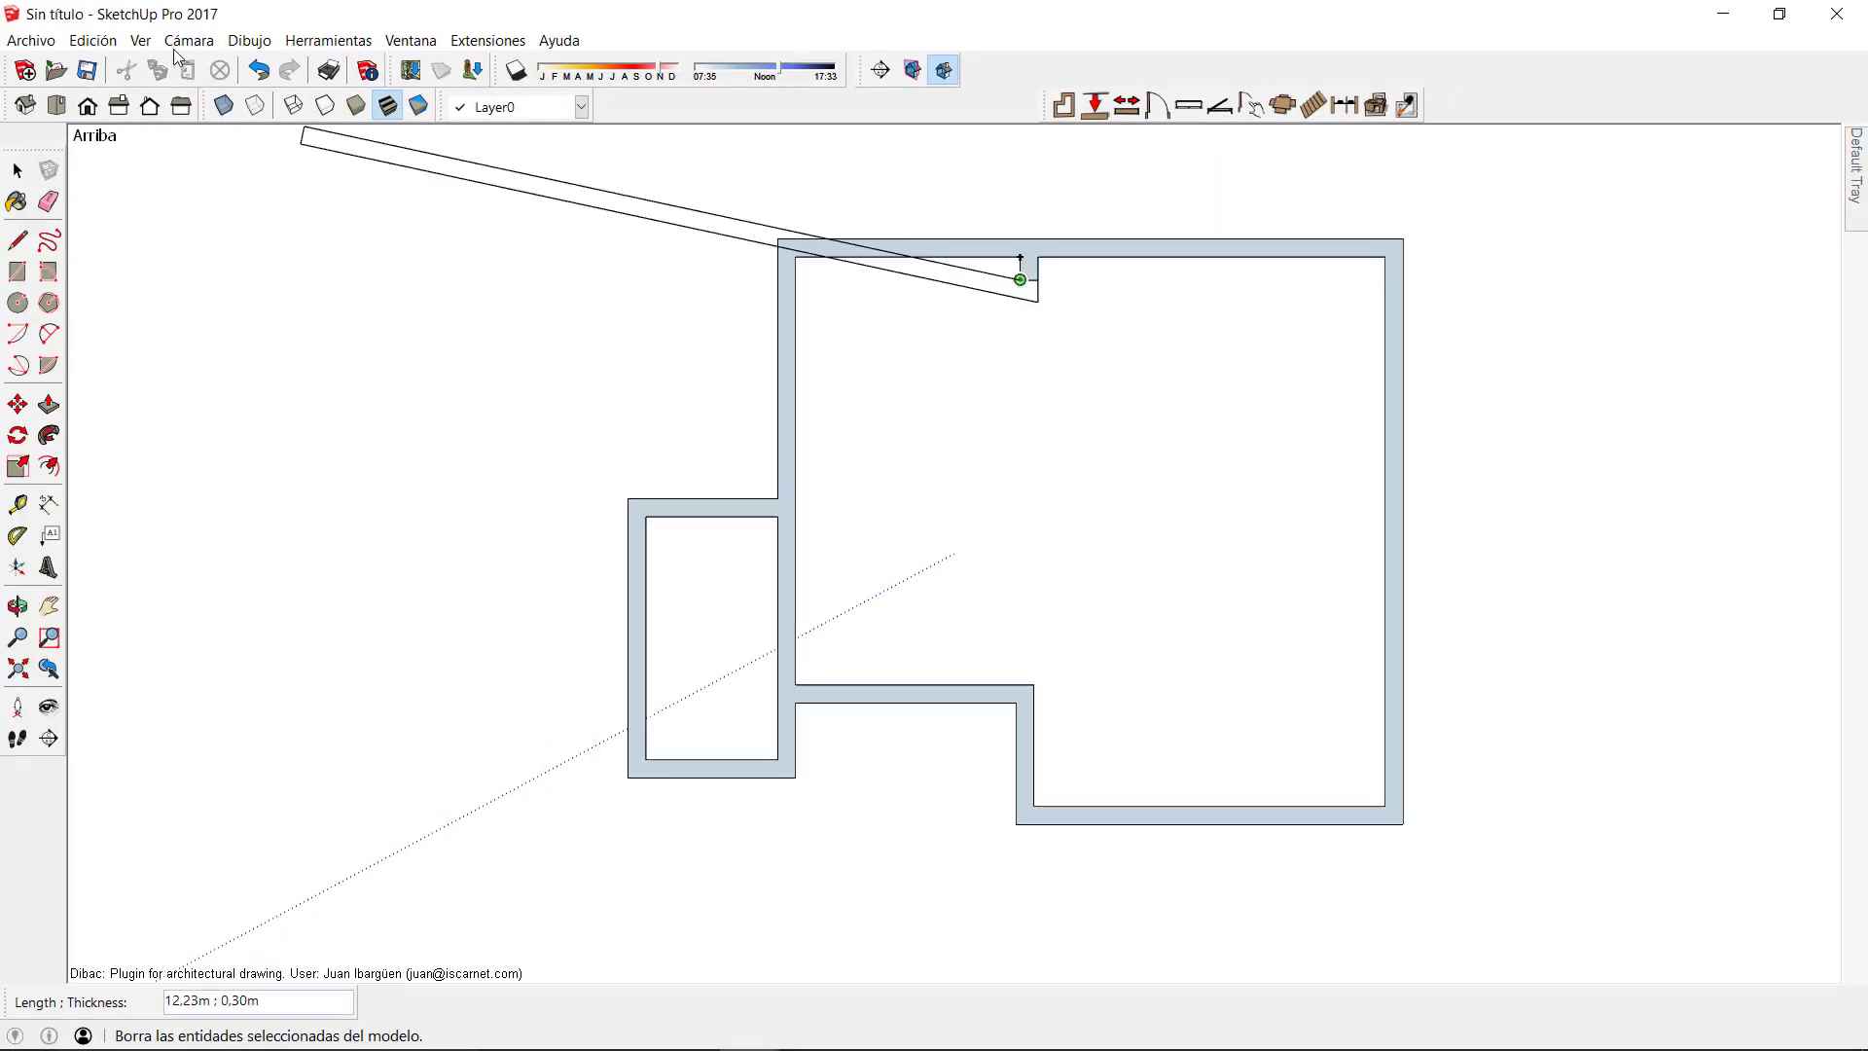
left_click(92, 40)
left_click(171, 238)
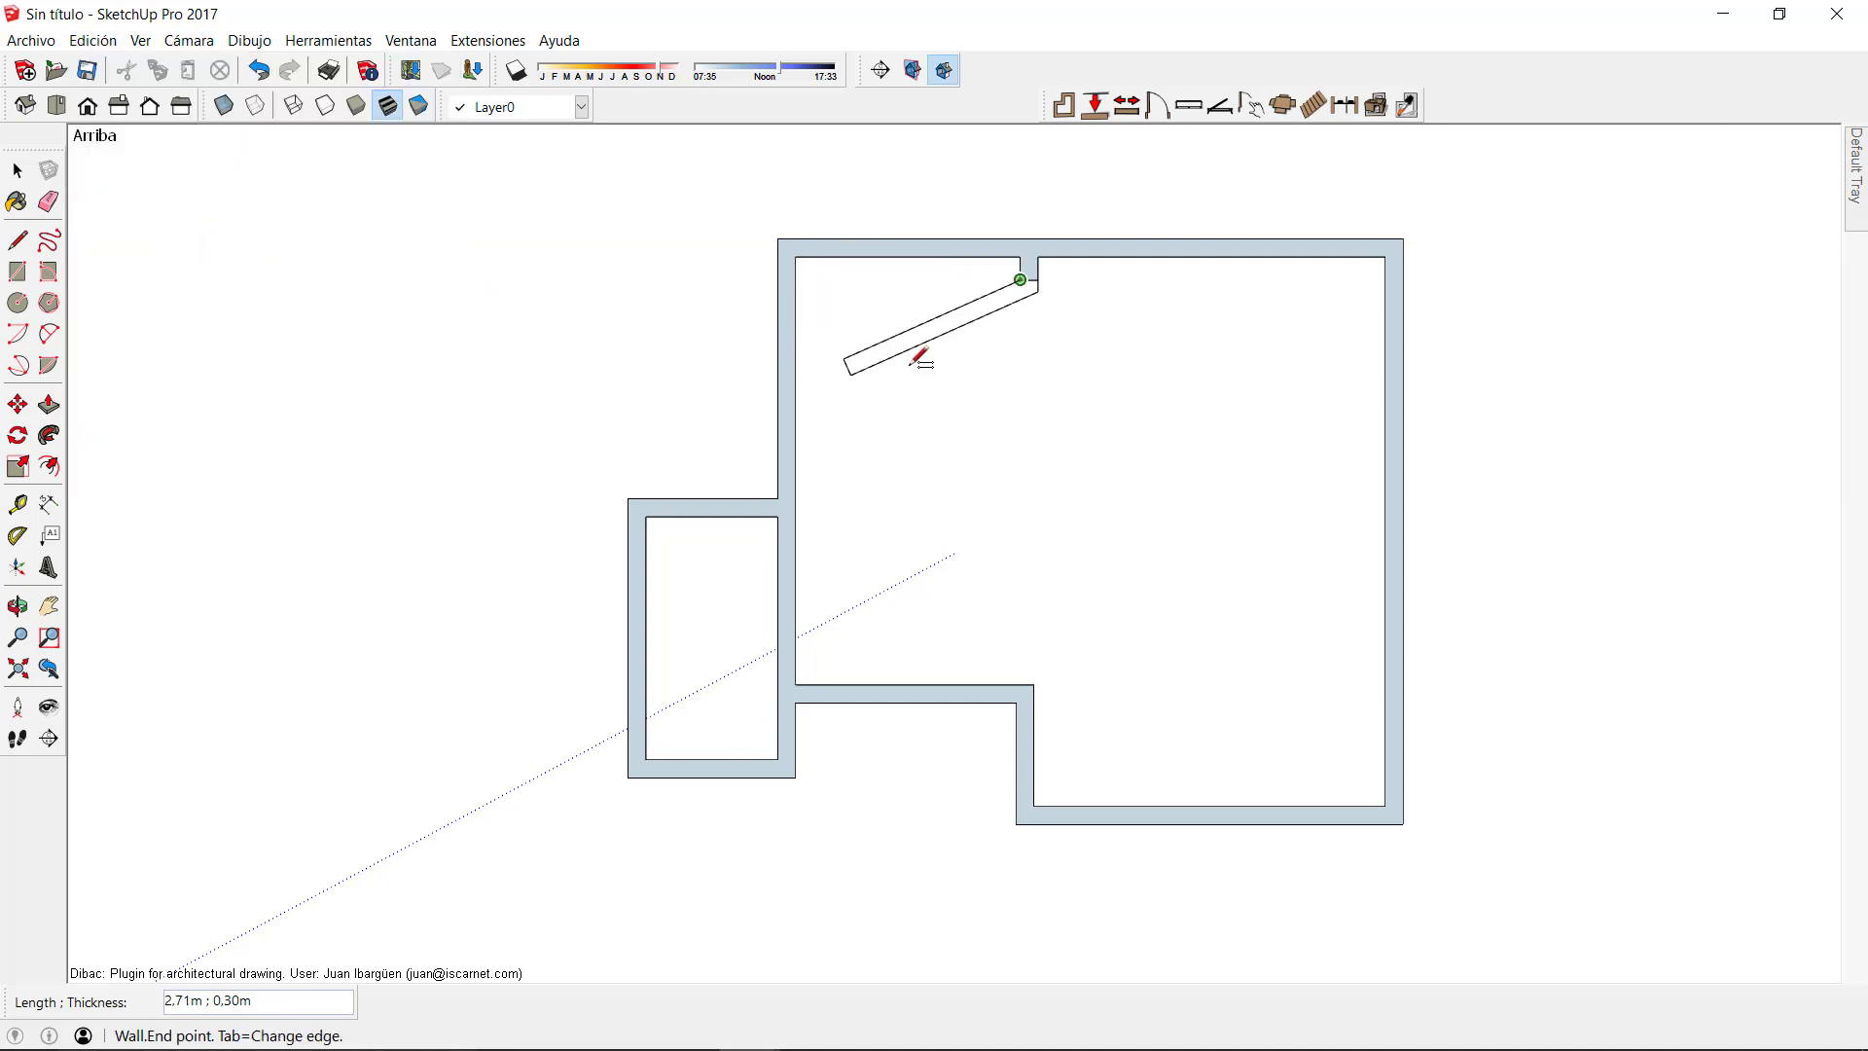
key("Escape")
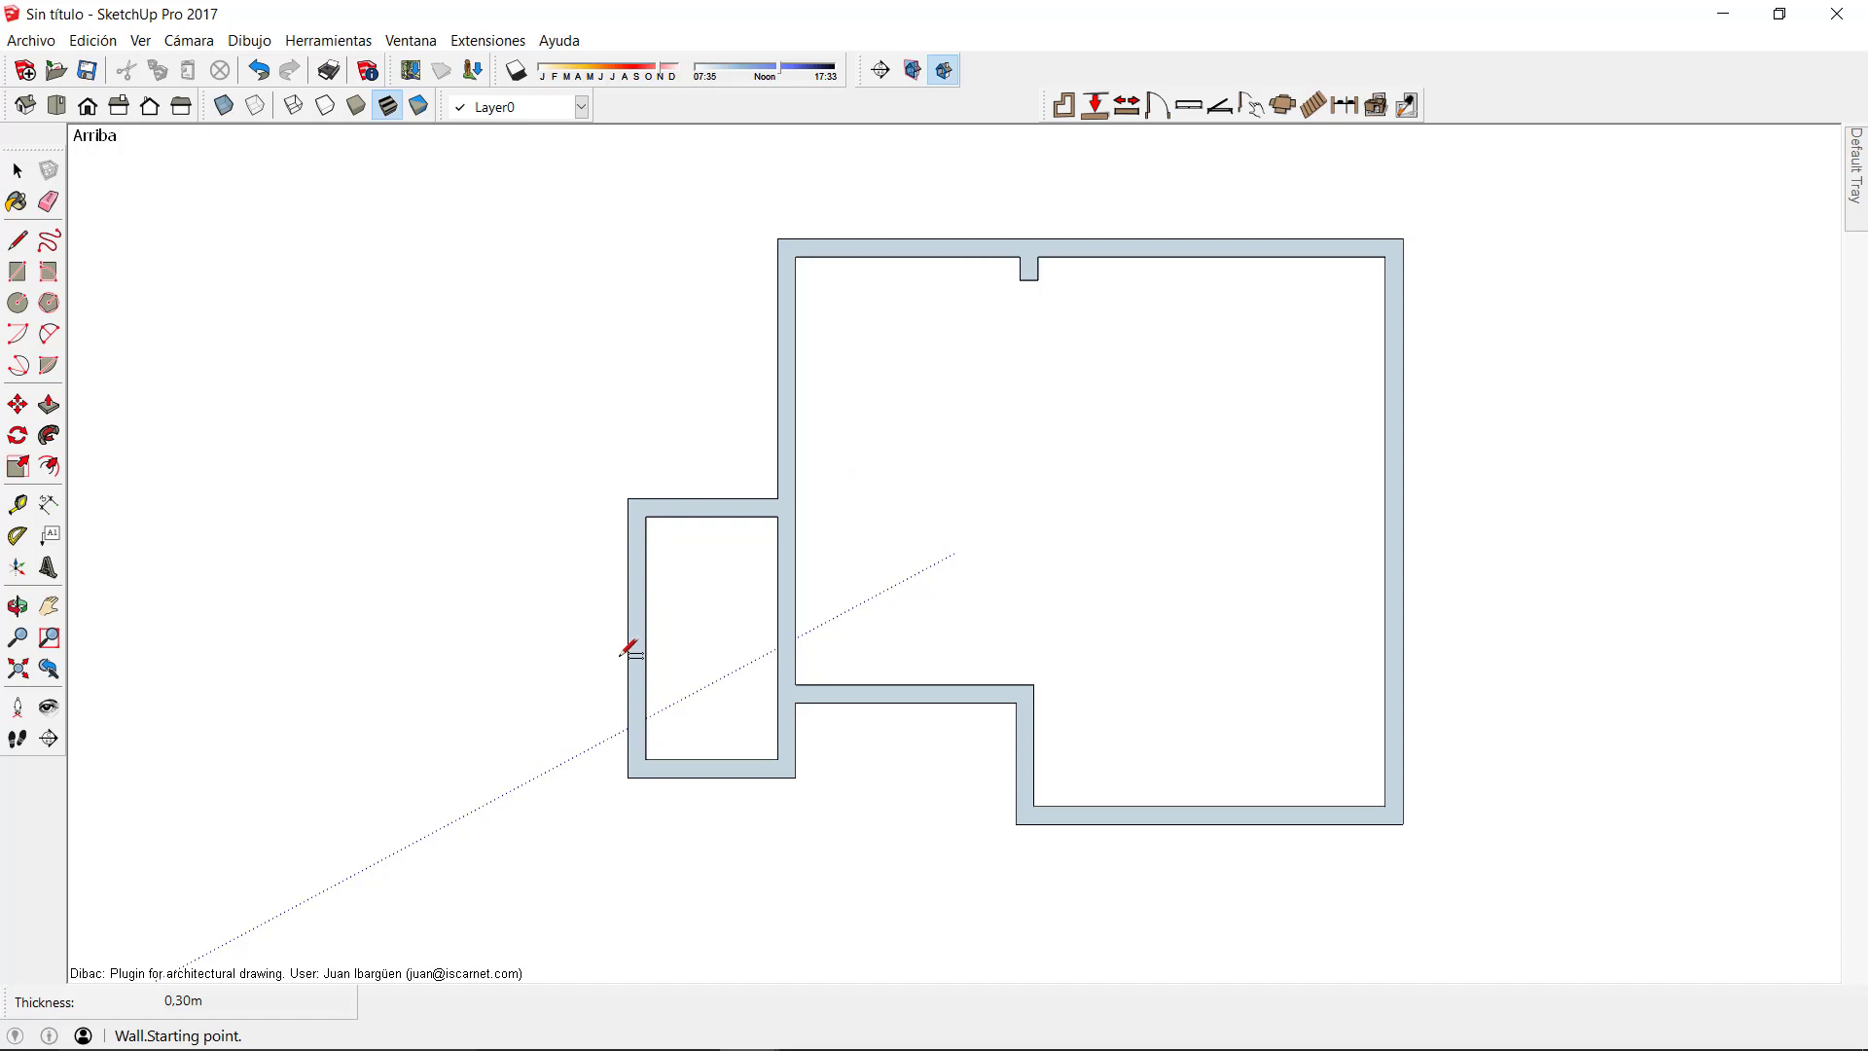
Change the Dibac wall thickness to 0,15 m
left_click(1063, 105)
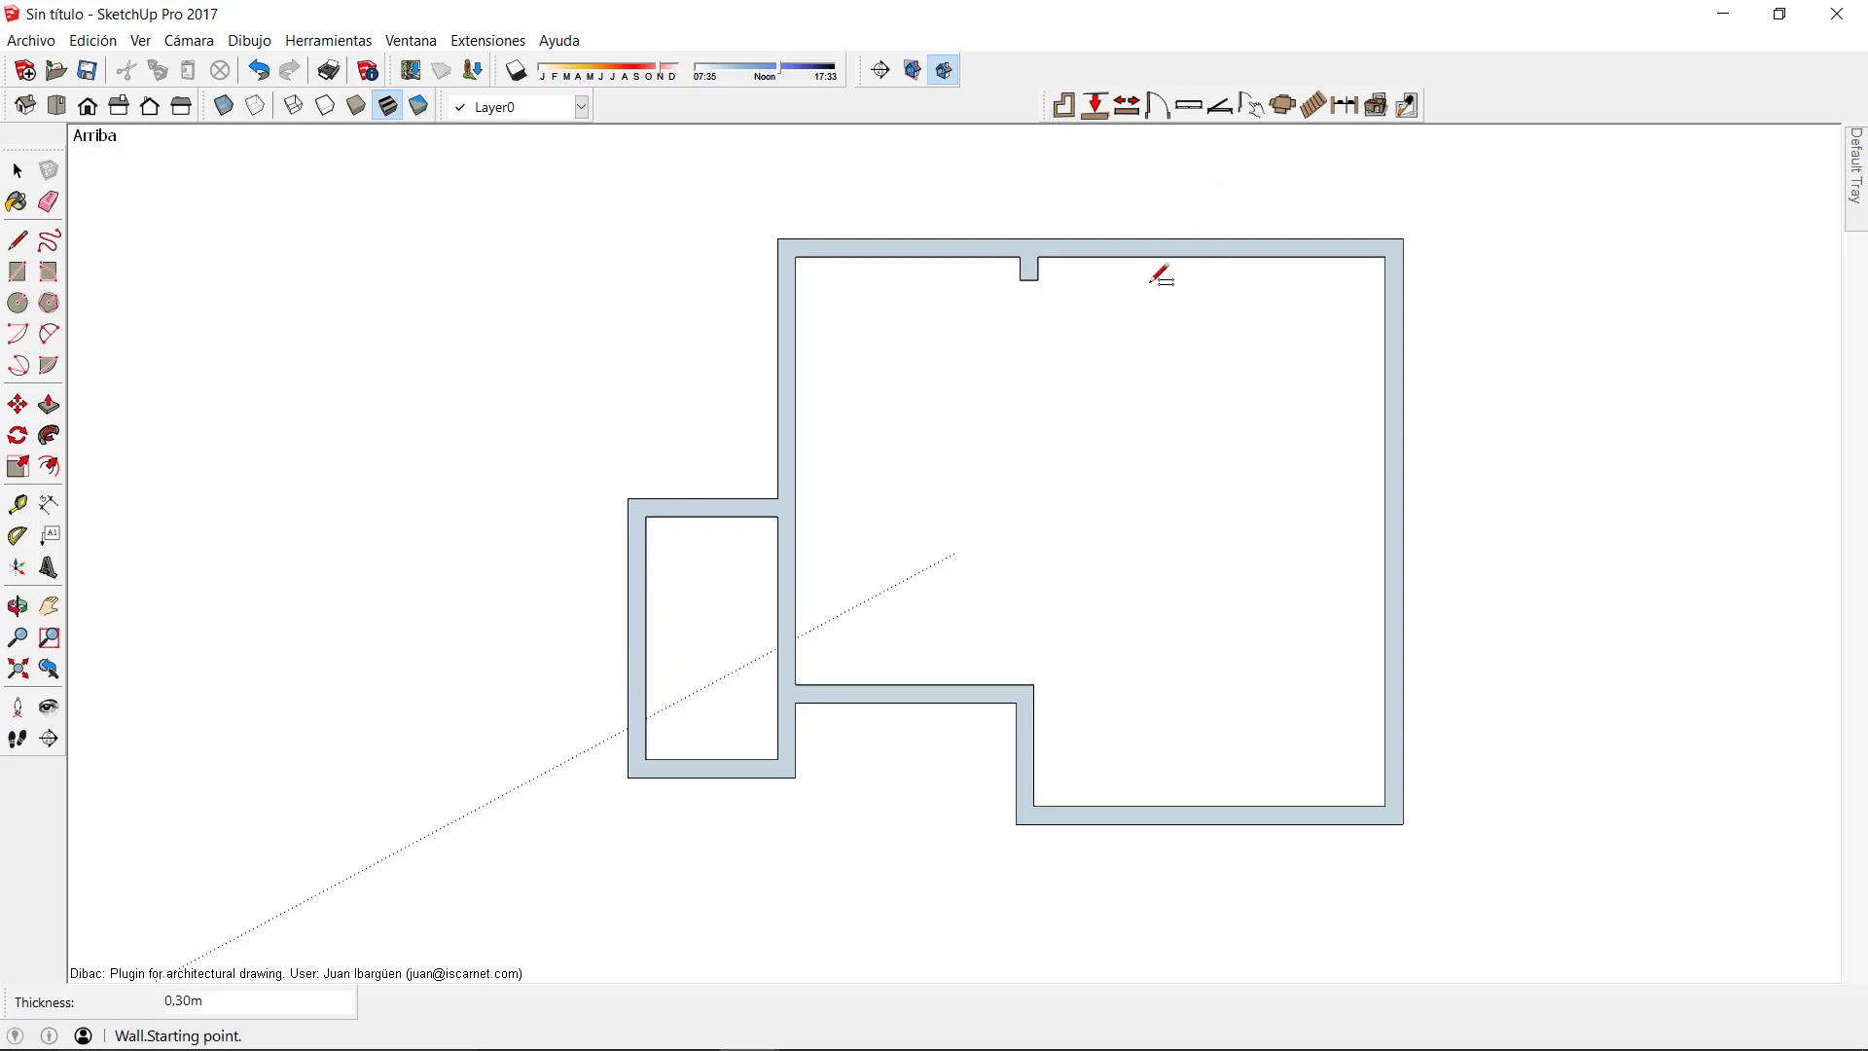
type("0,15")
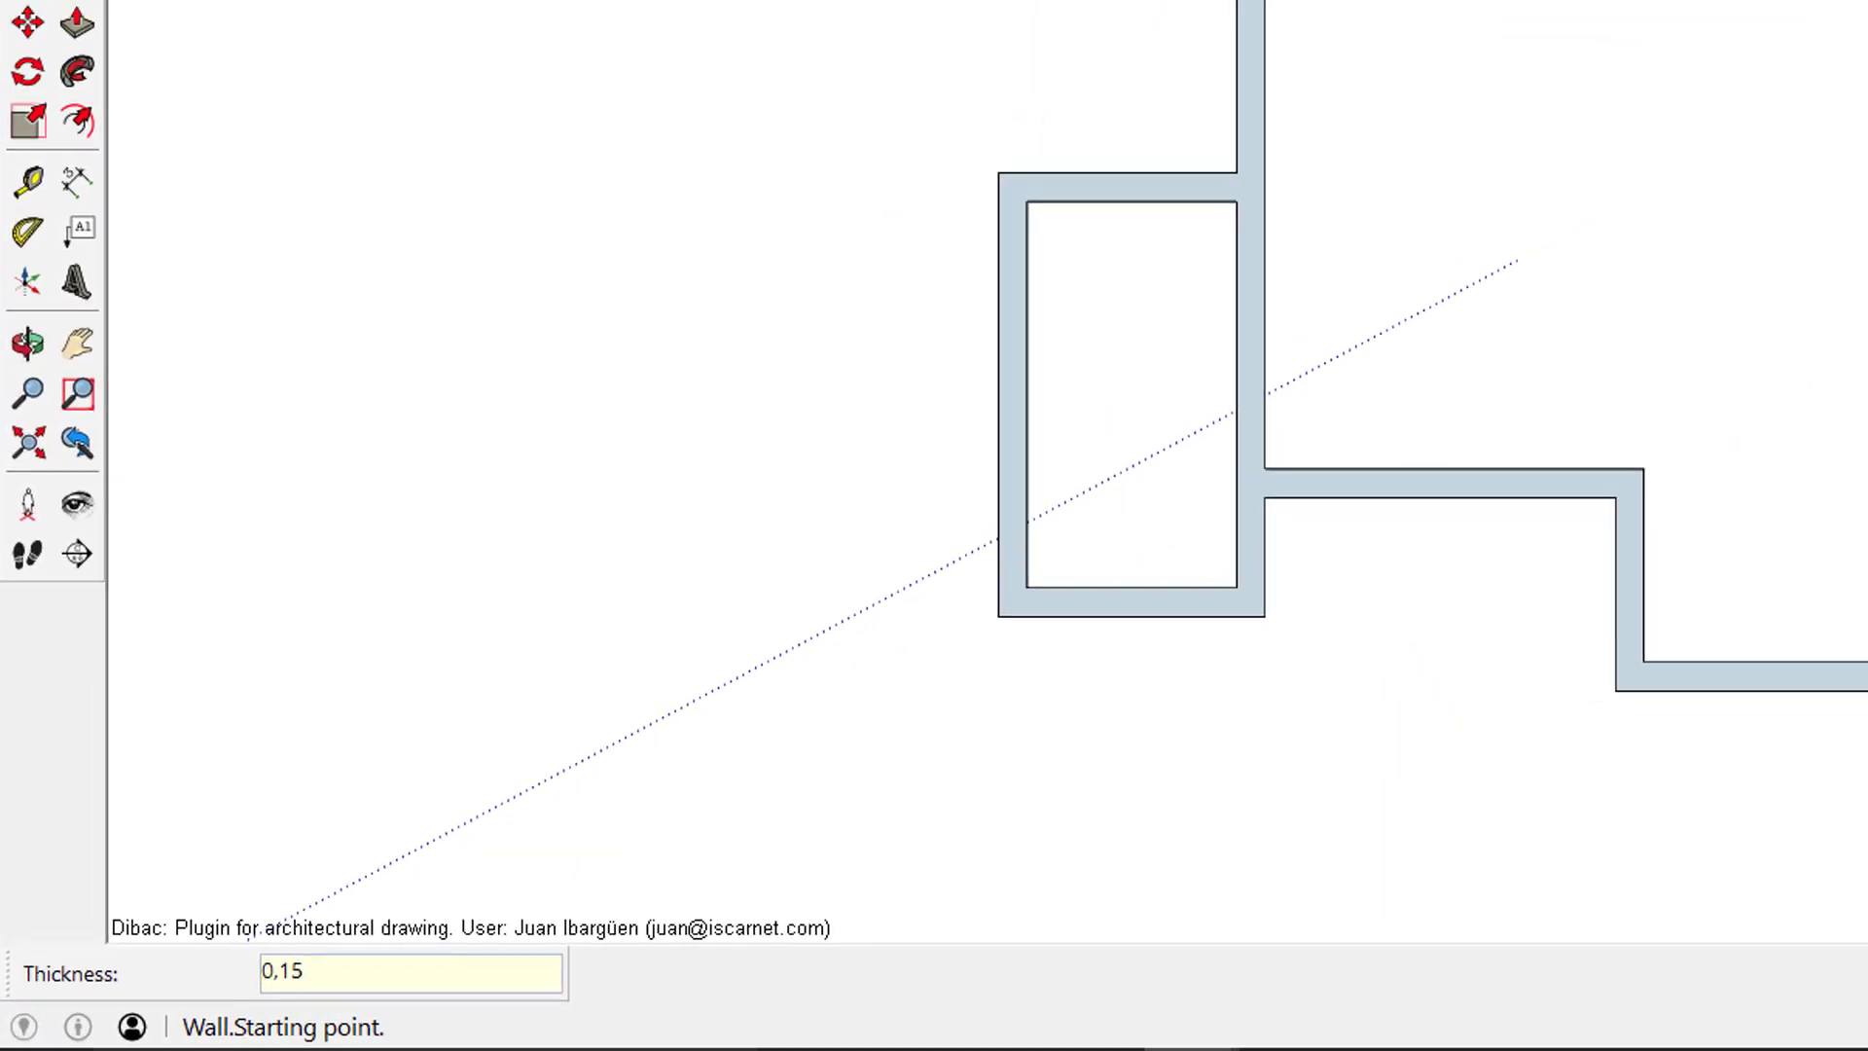
key("Return")
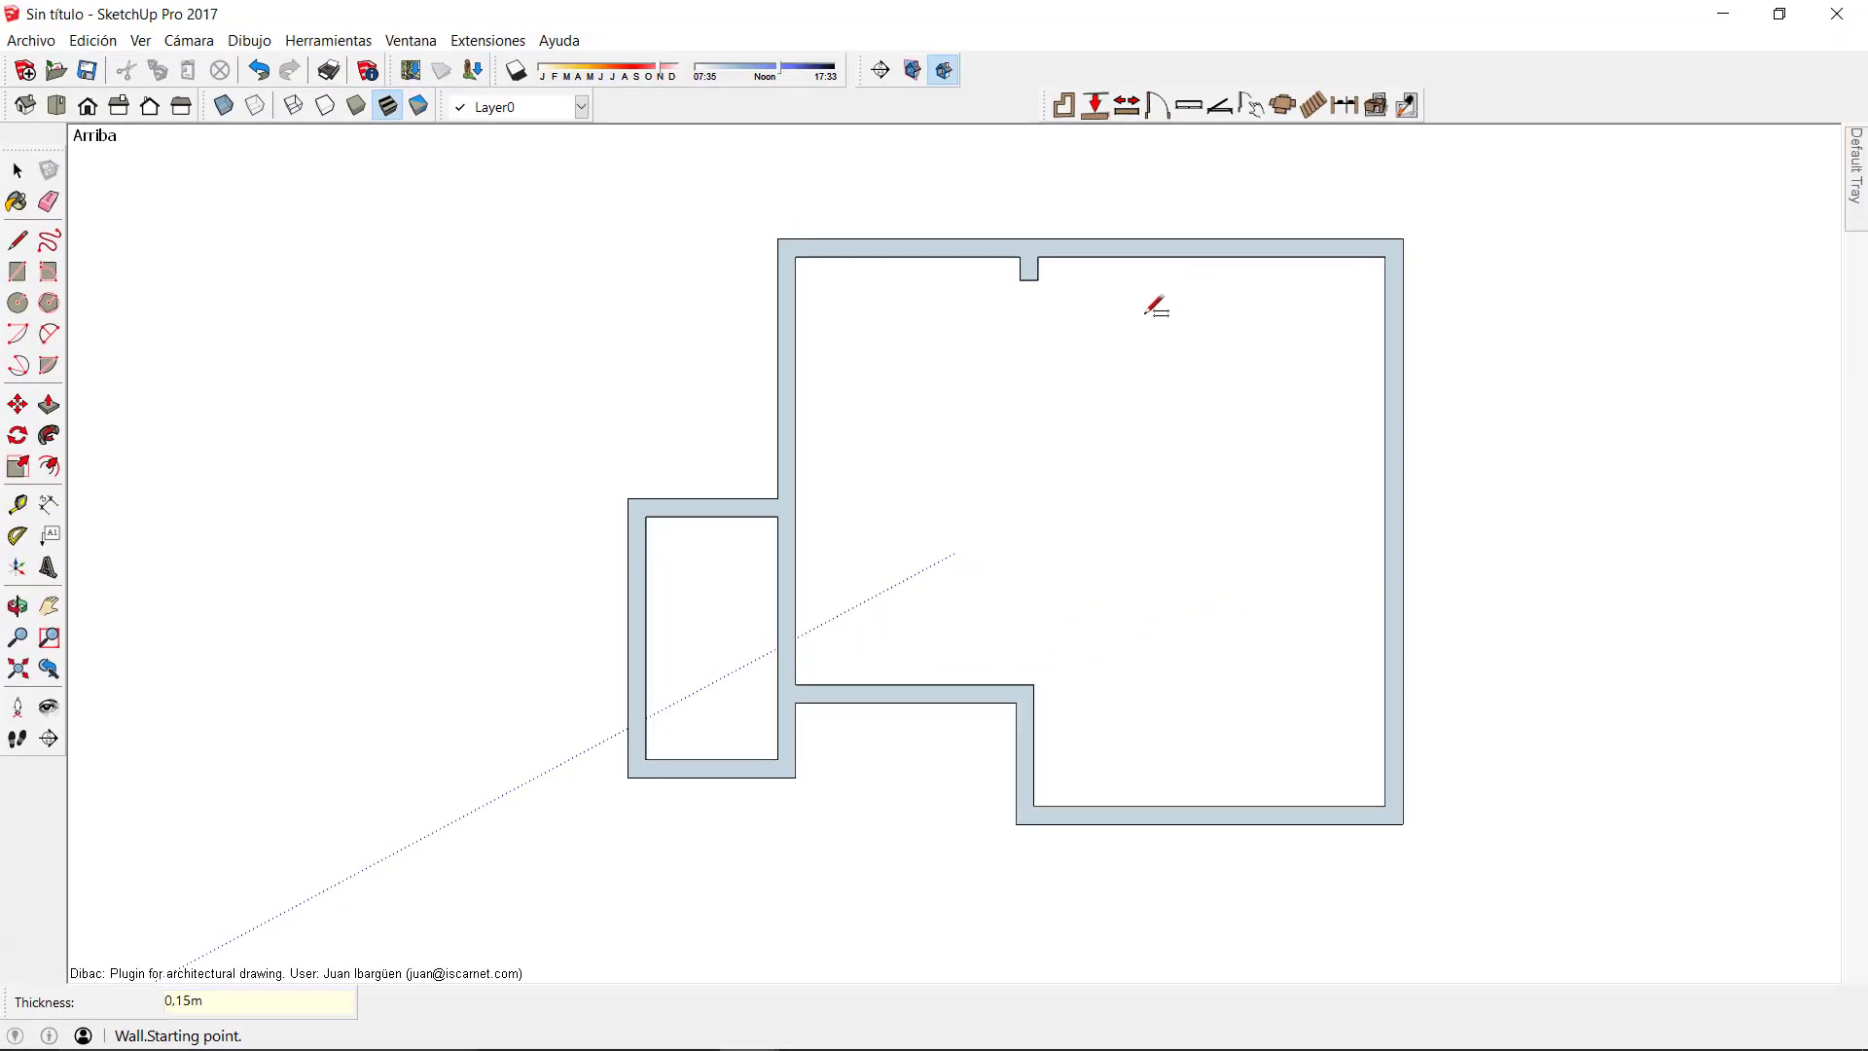
Draw a 0,15 m wall from the inner corner up to just below the top wall
left_click(1034, 685)
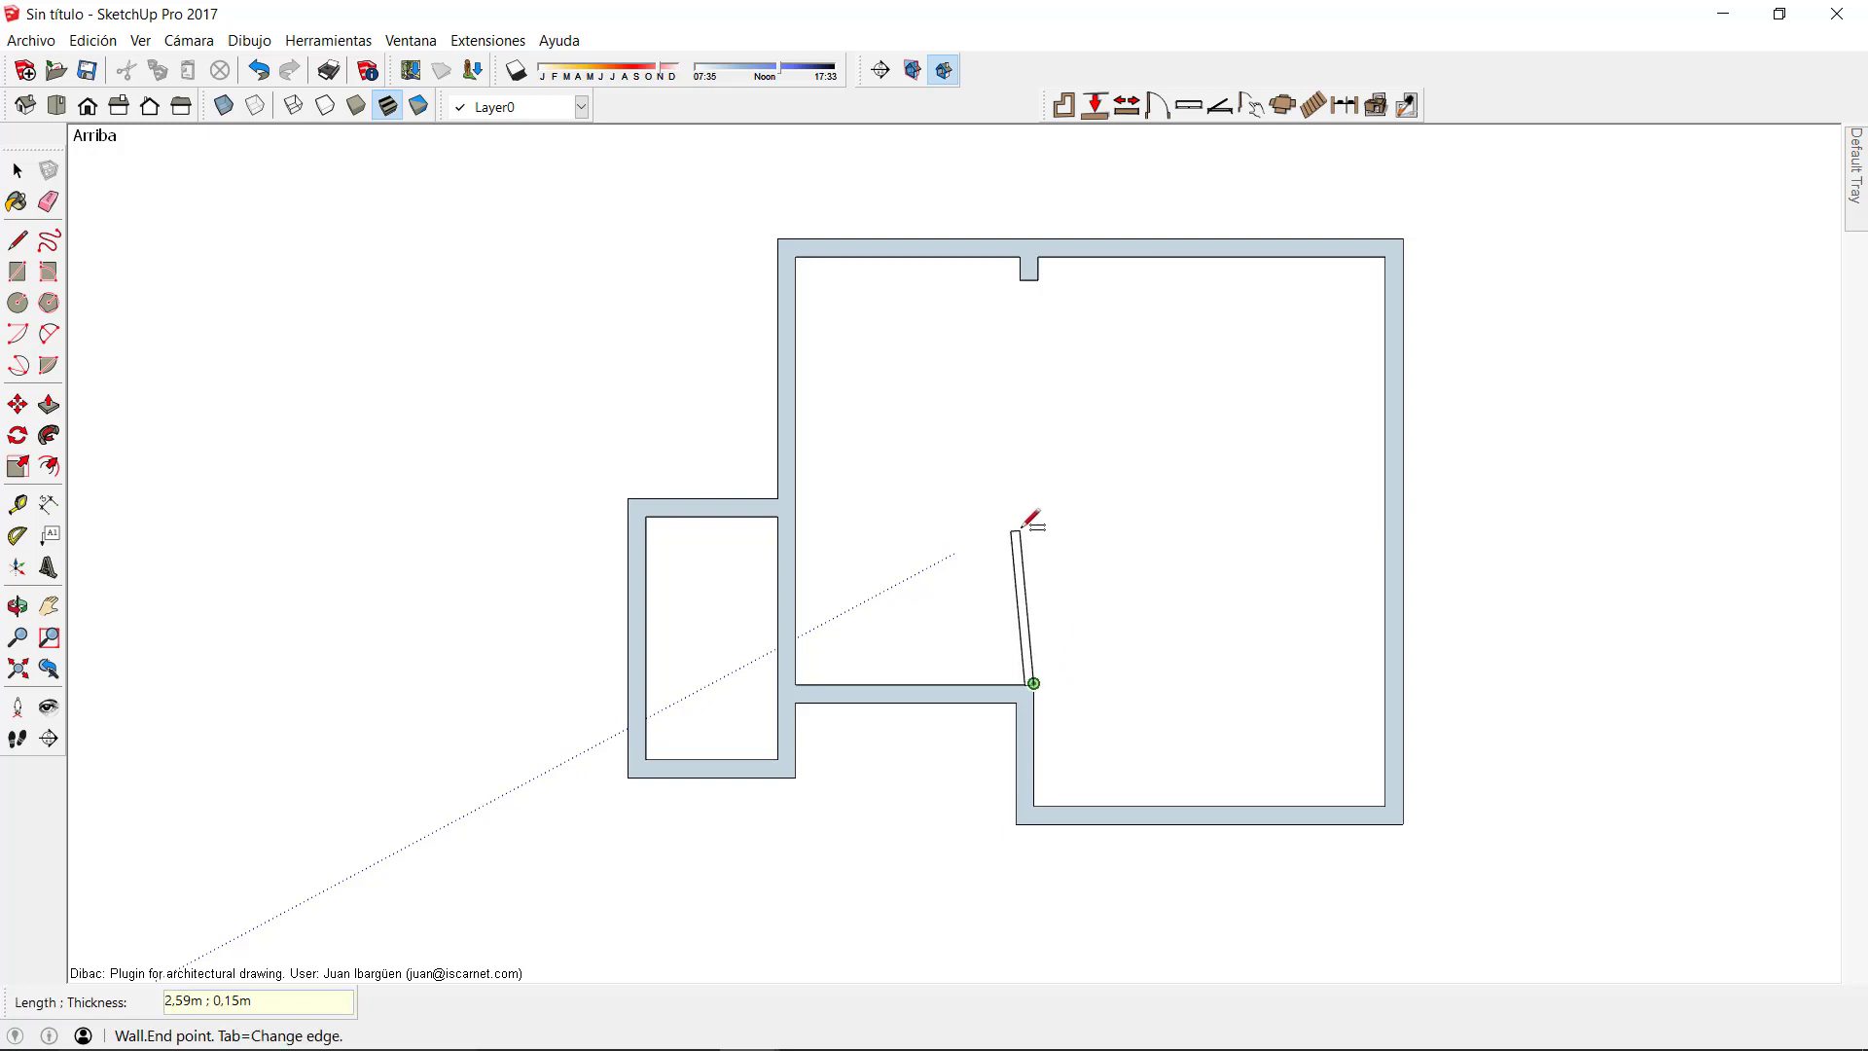
scroll(1039, 462, "up", 2)
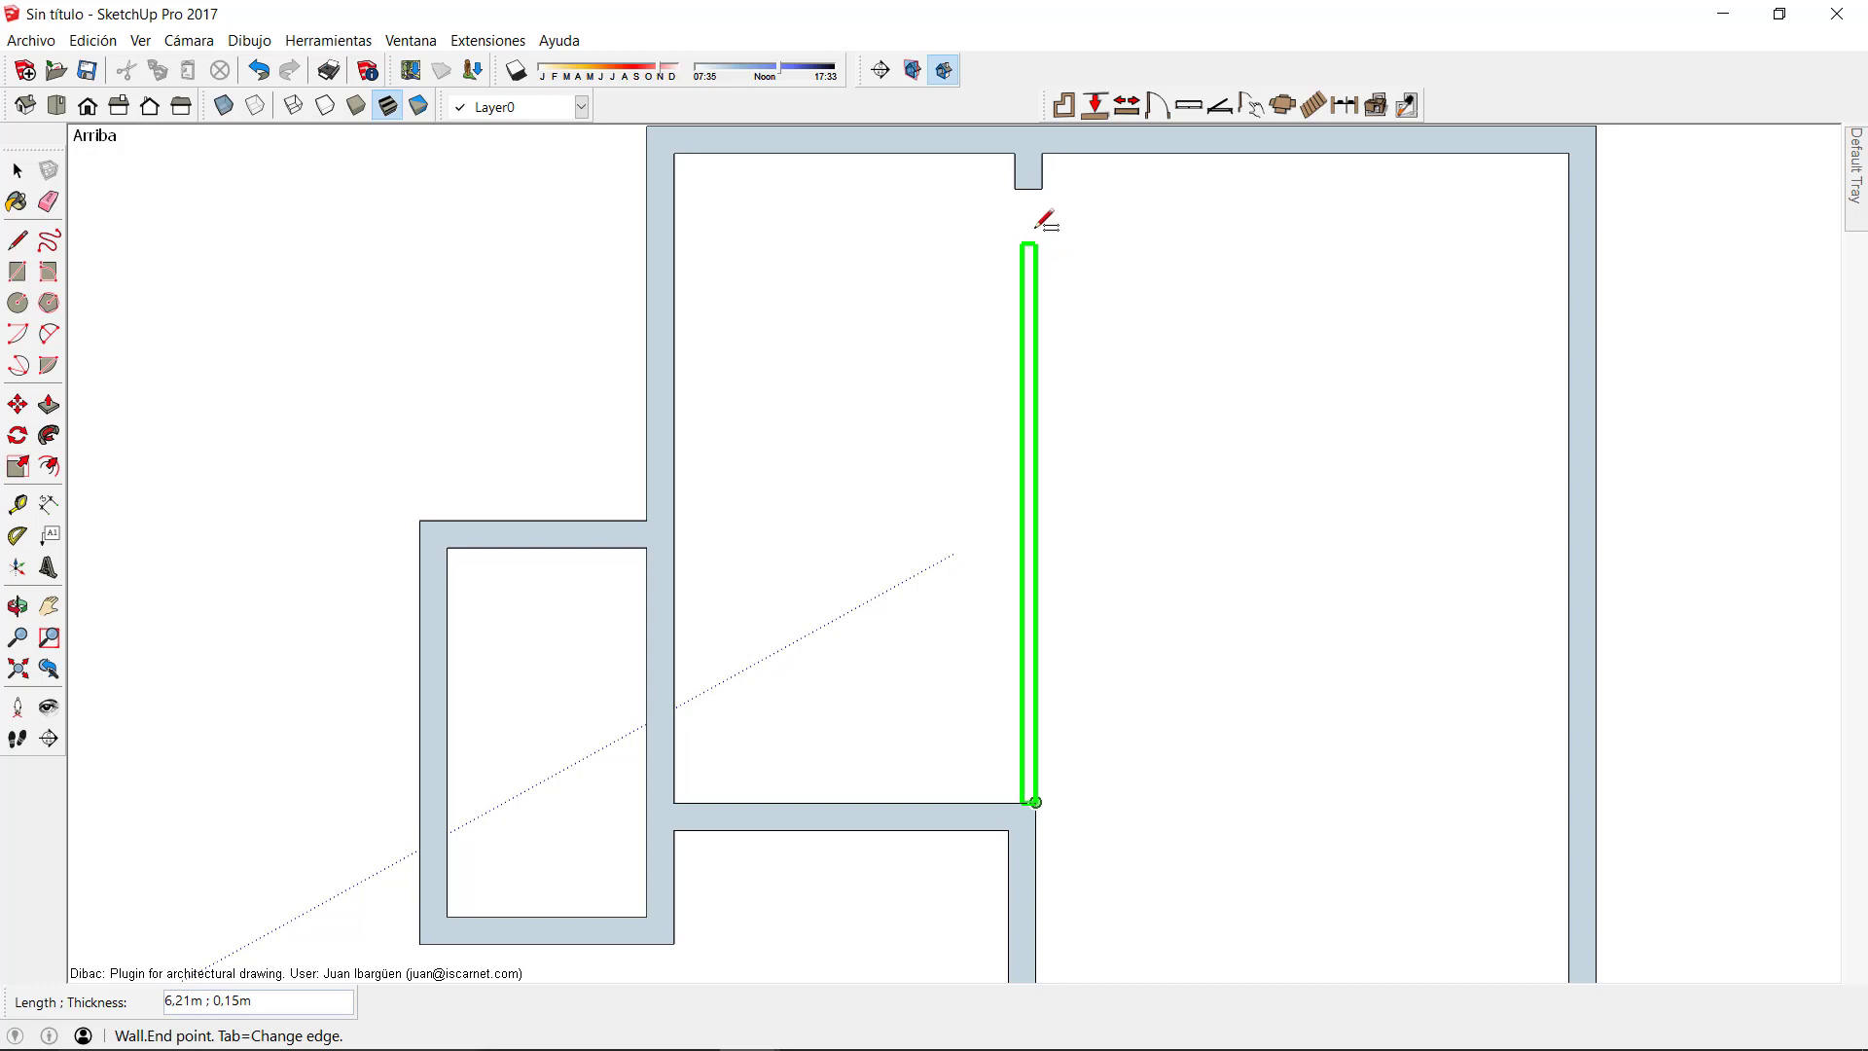
left_click(1041, 187)
key("space")
scroll(1043, 447, "down", 2)
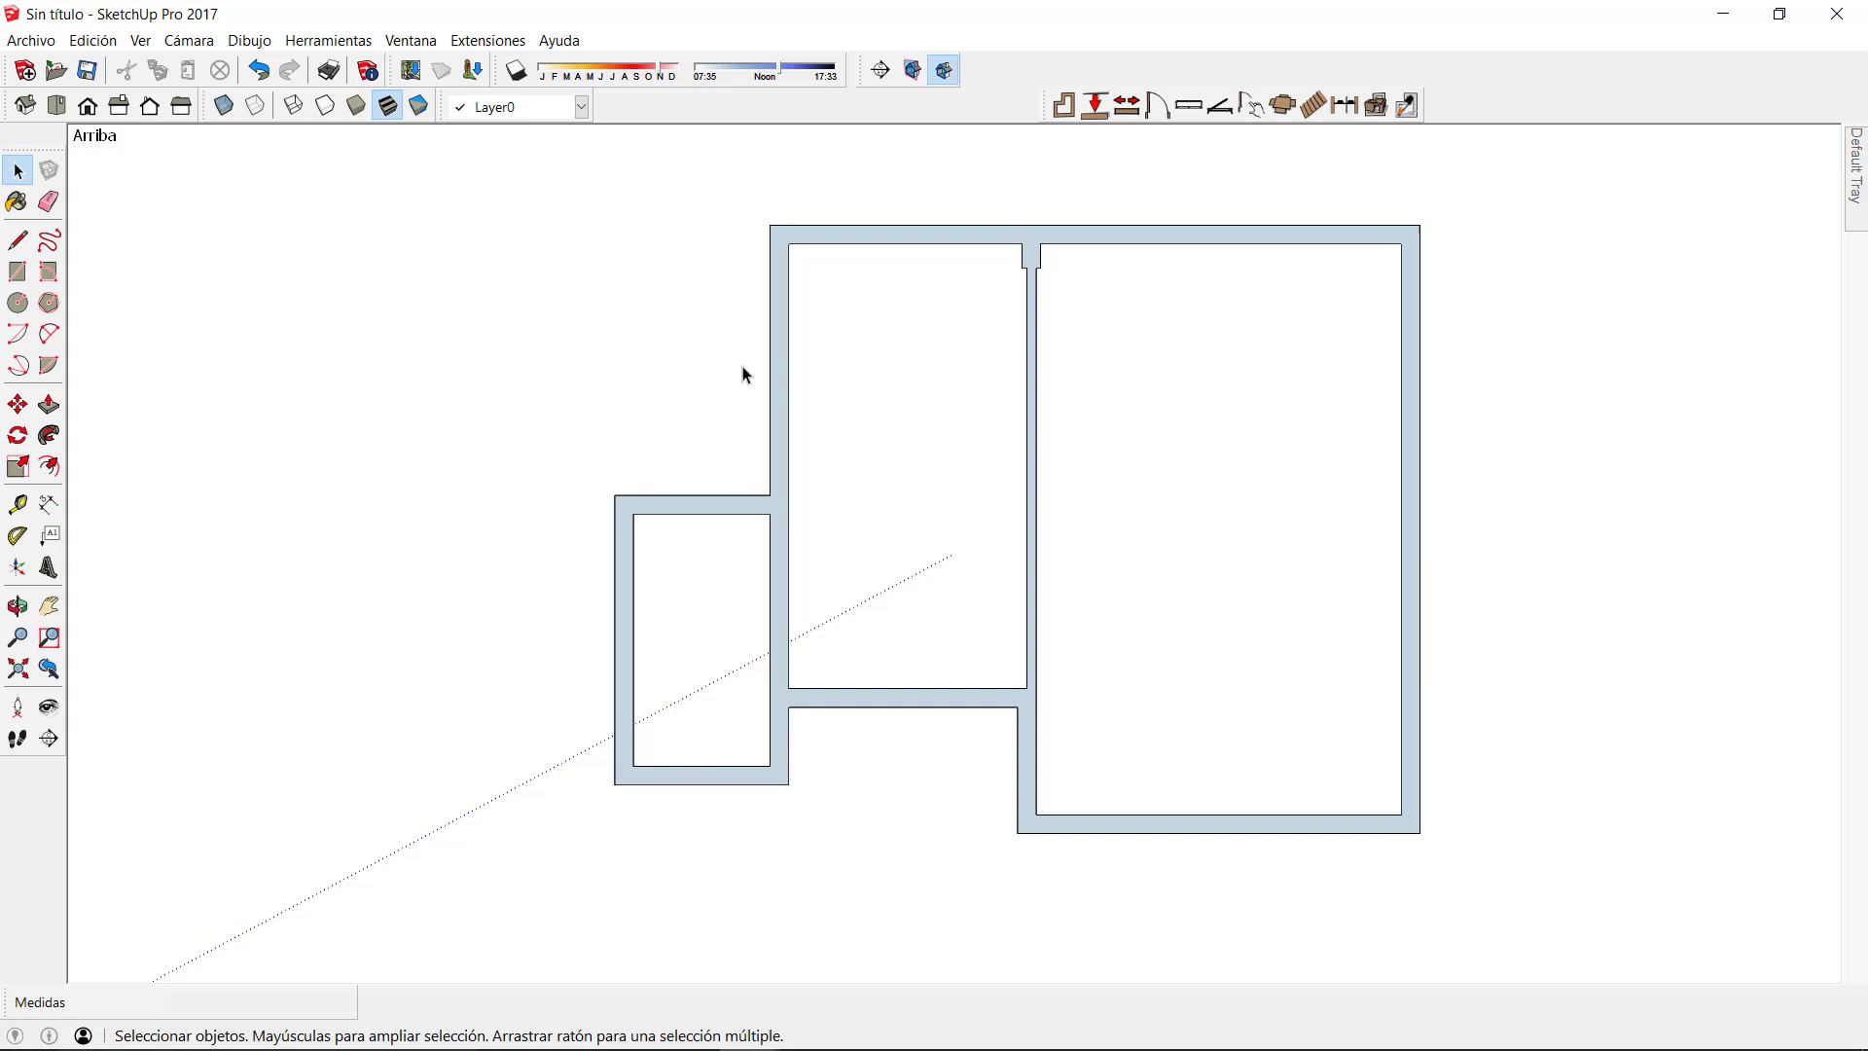
Draw the partition wall from the measured point across to the opposite wall
left_click(1126, 105)
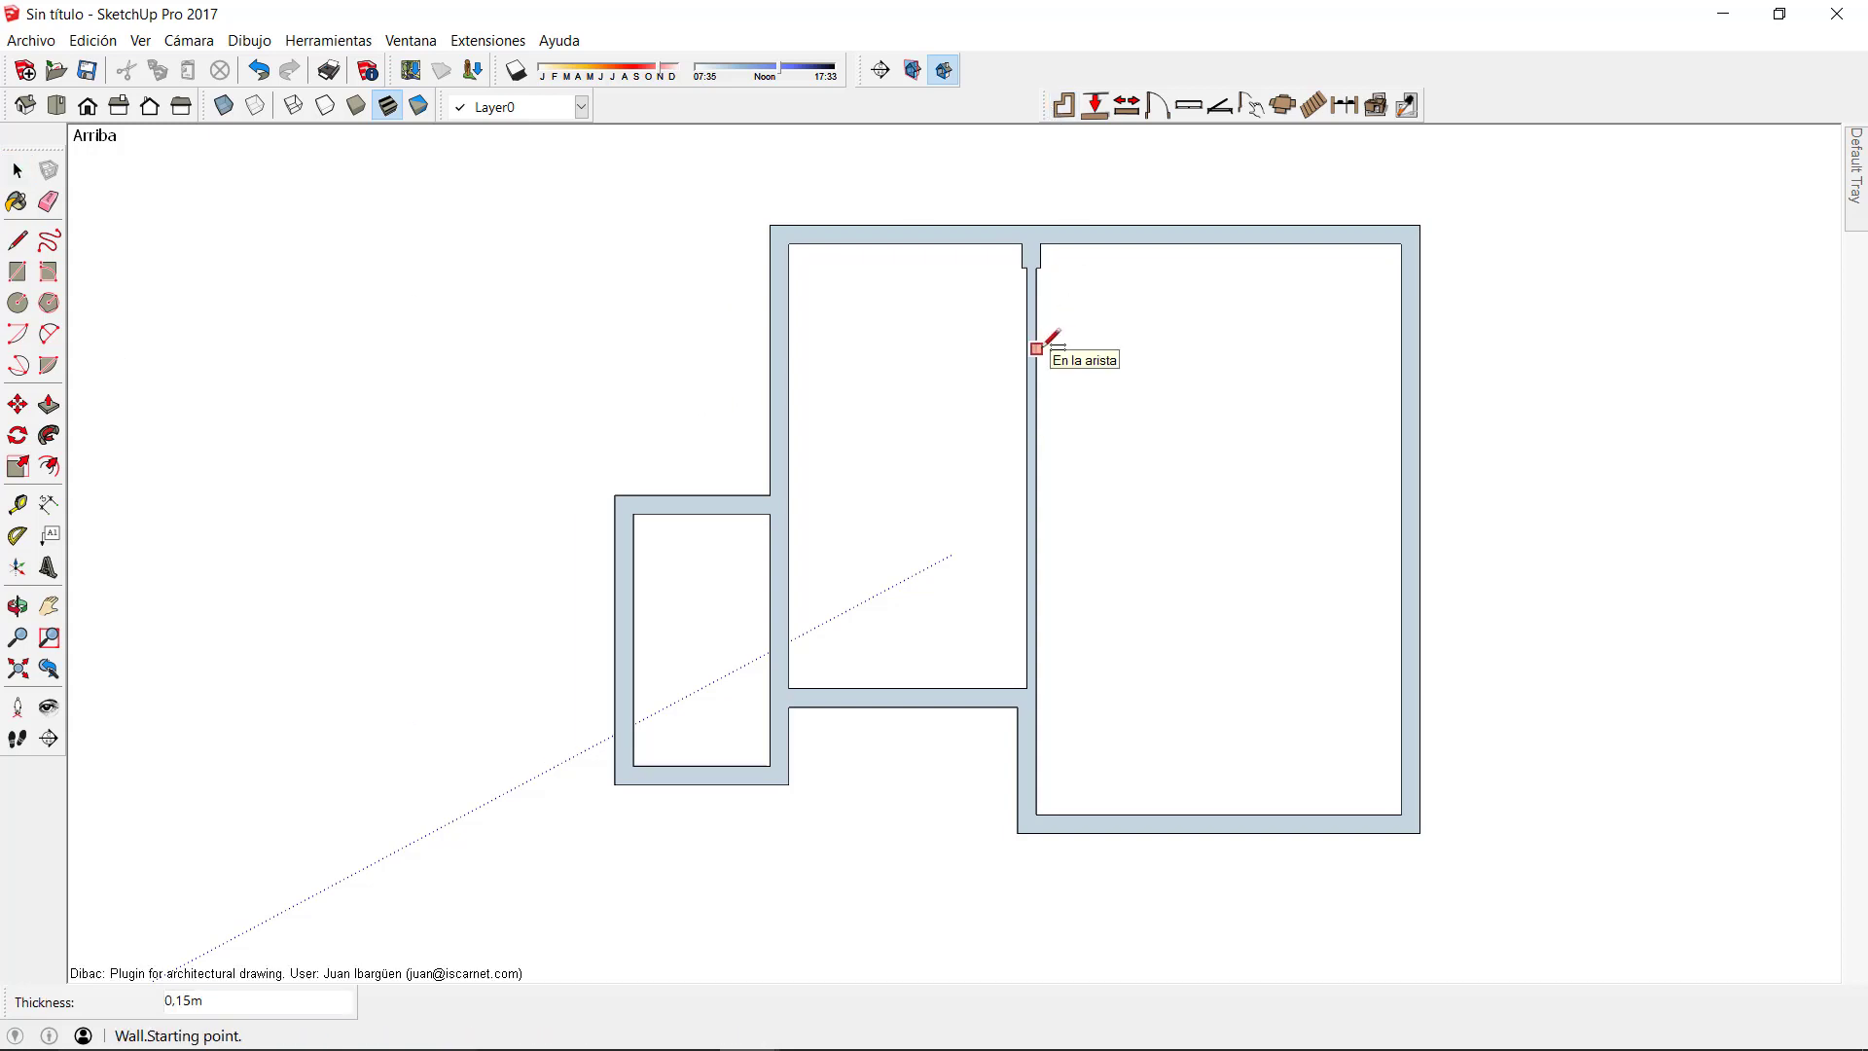
key("t")
scroll(1034, 292, "up", 5)
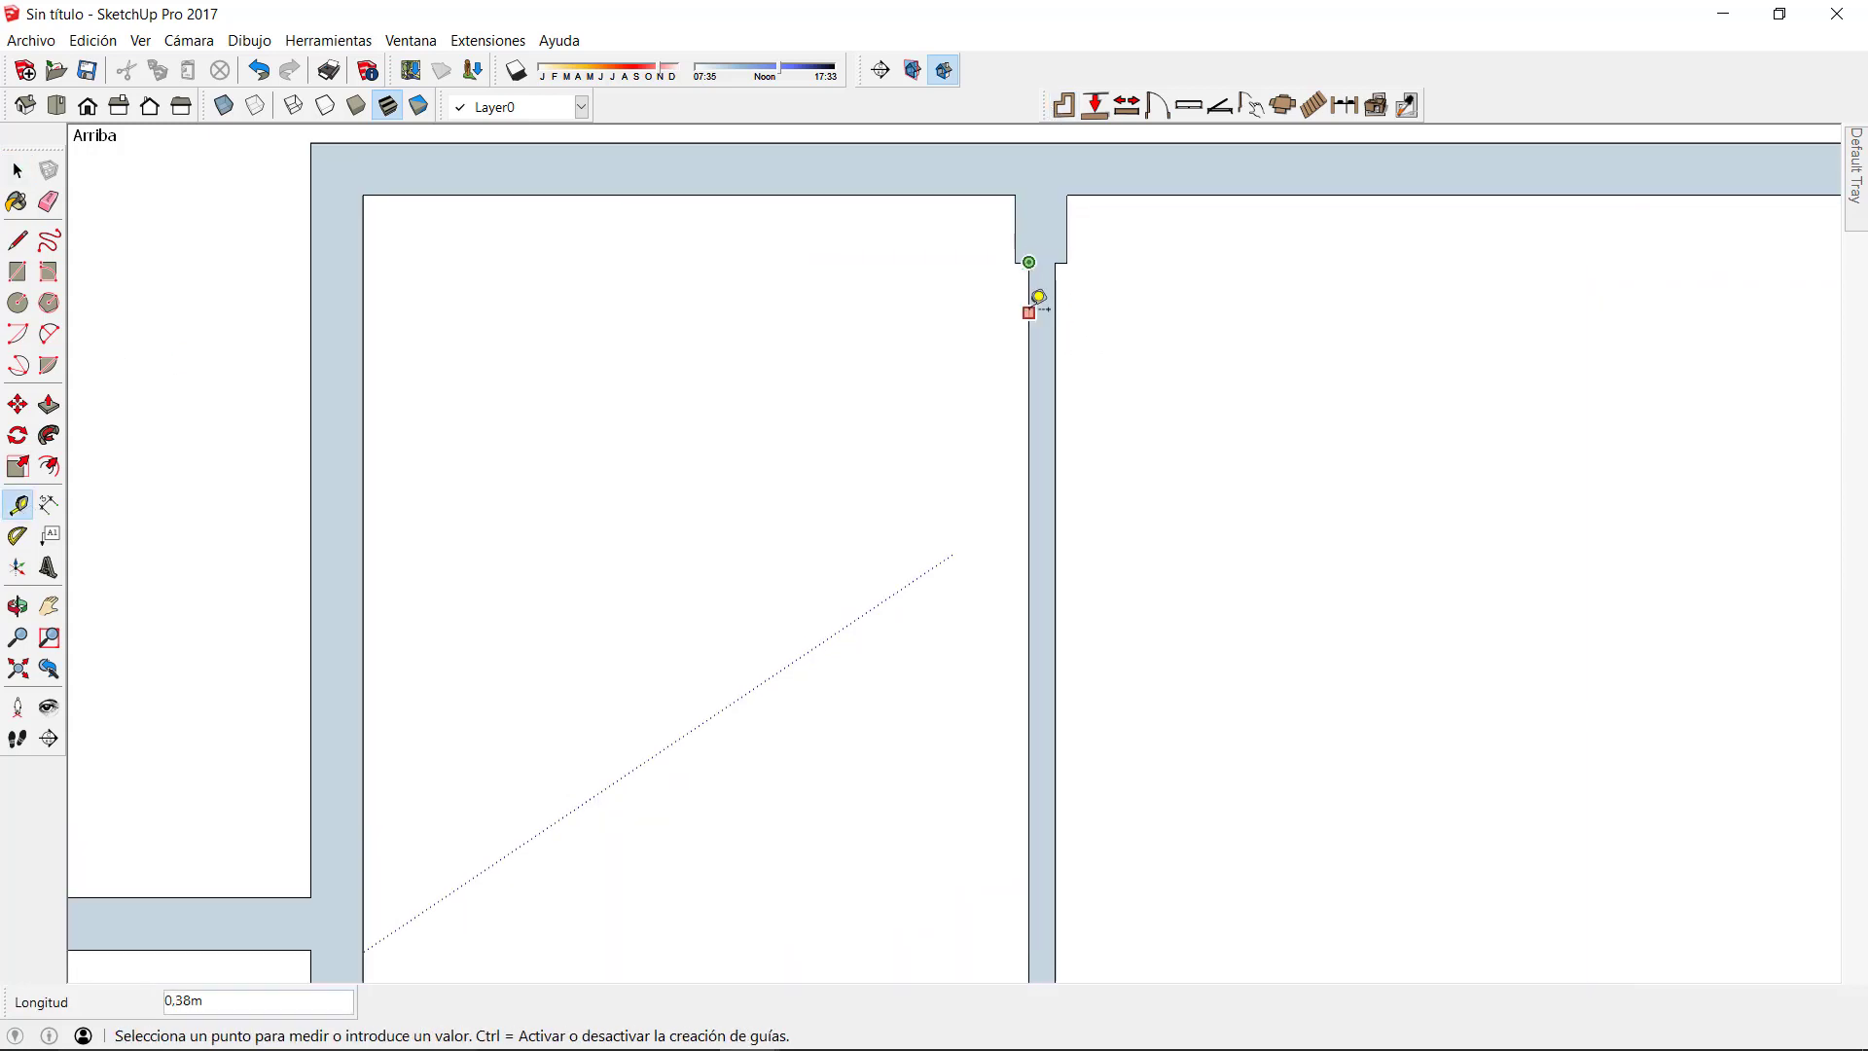
left_click(1030, 262)
left_click(1063, 105)
left_click(1029, 657)
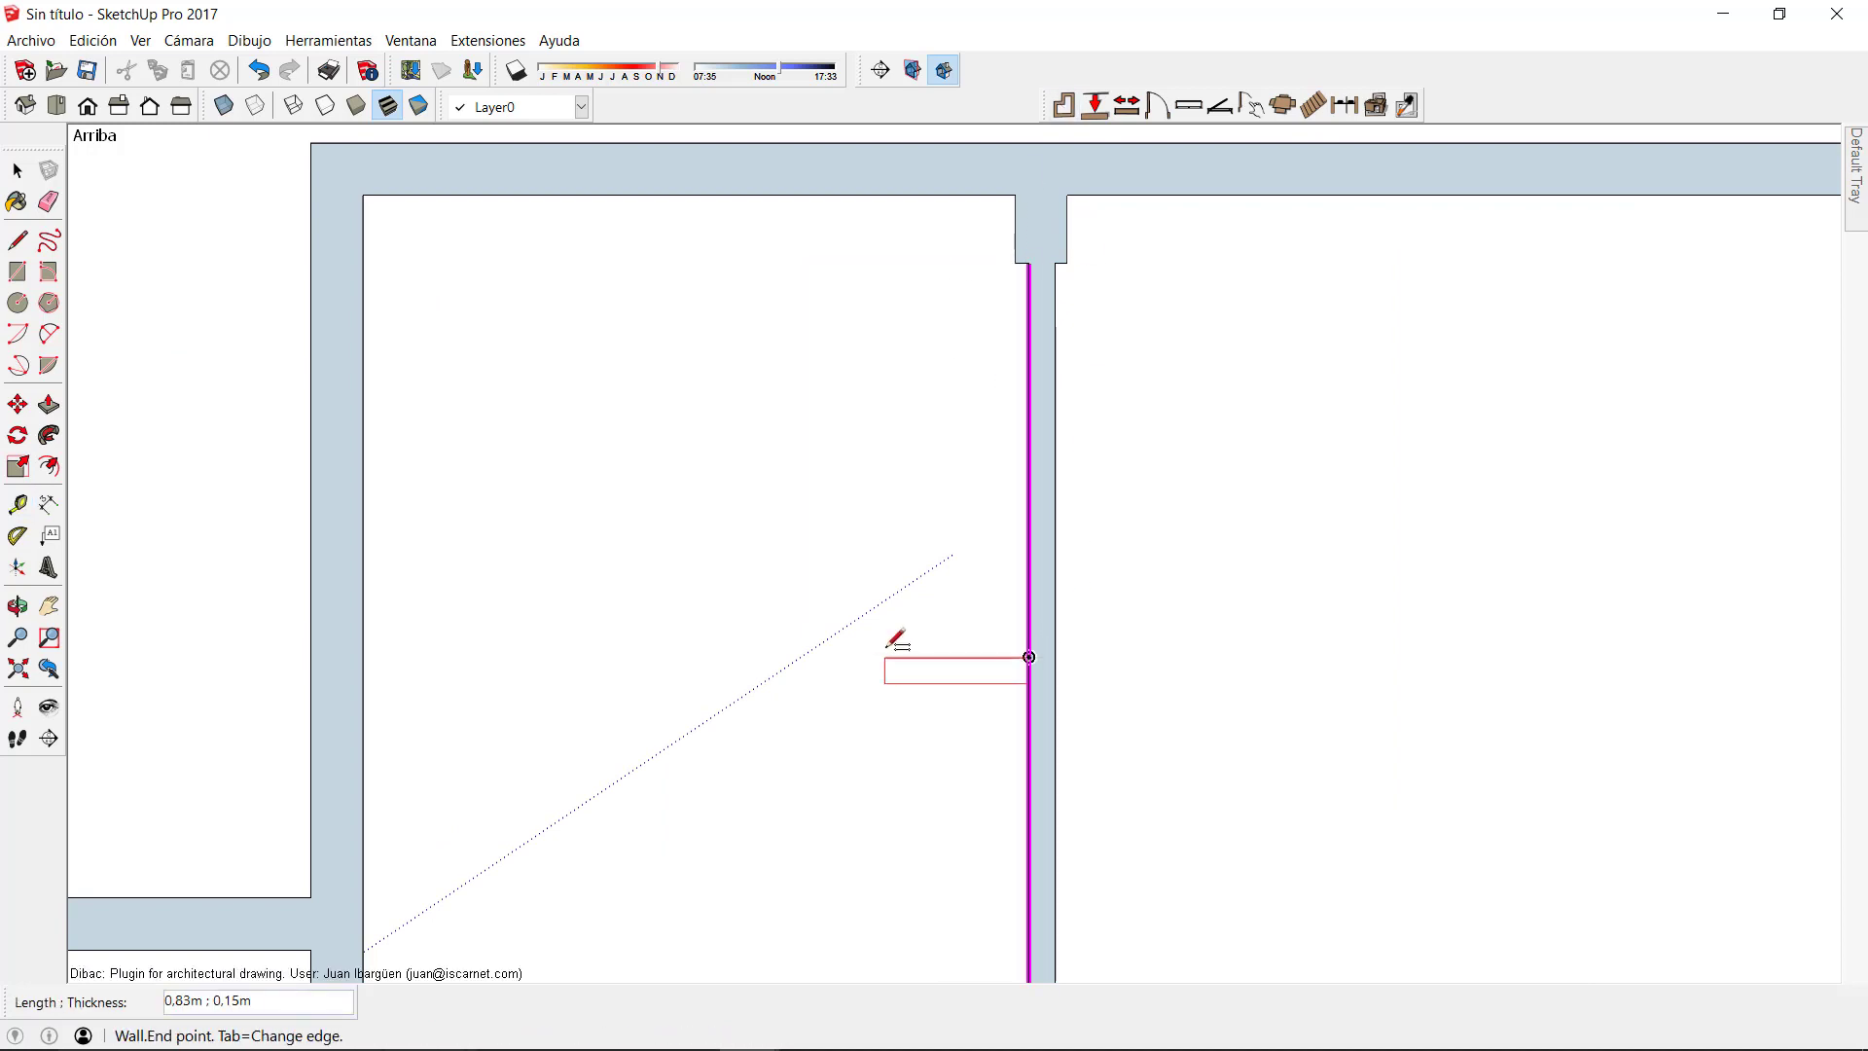
left_click(366, 657)
key("space")
scroll(790, 657, "down", 5)
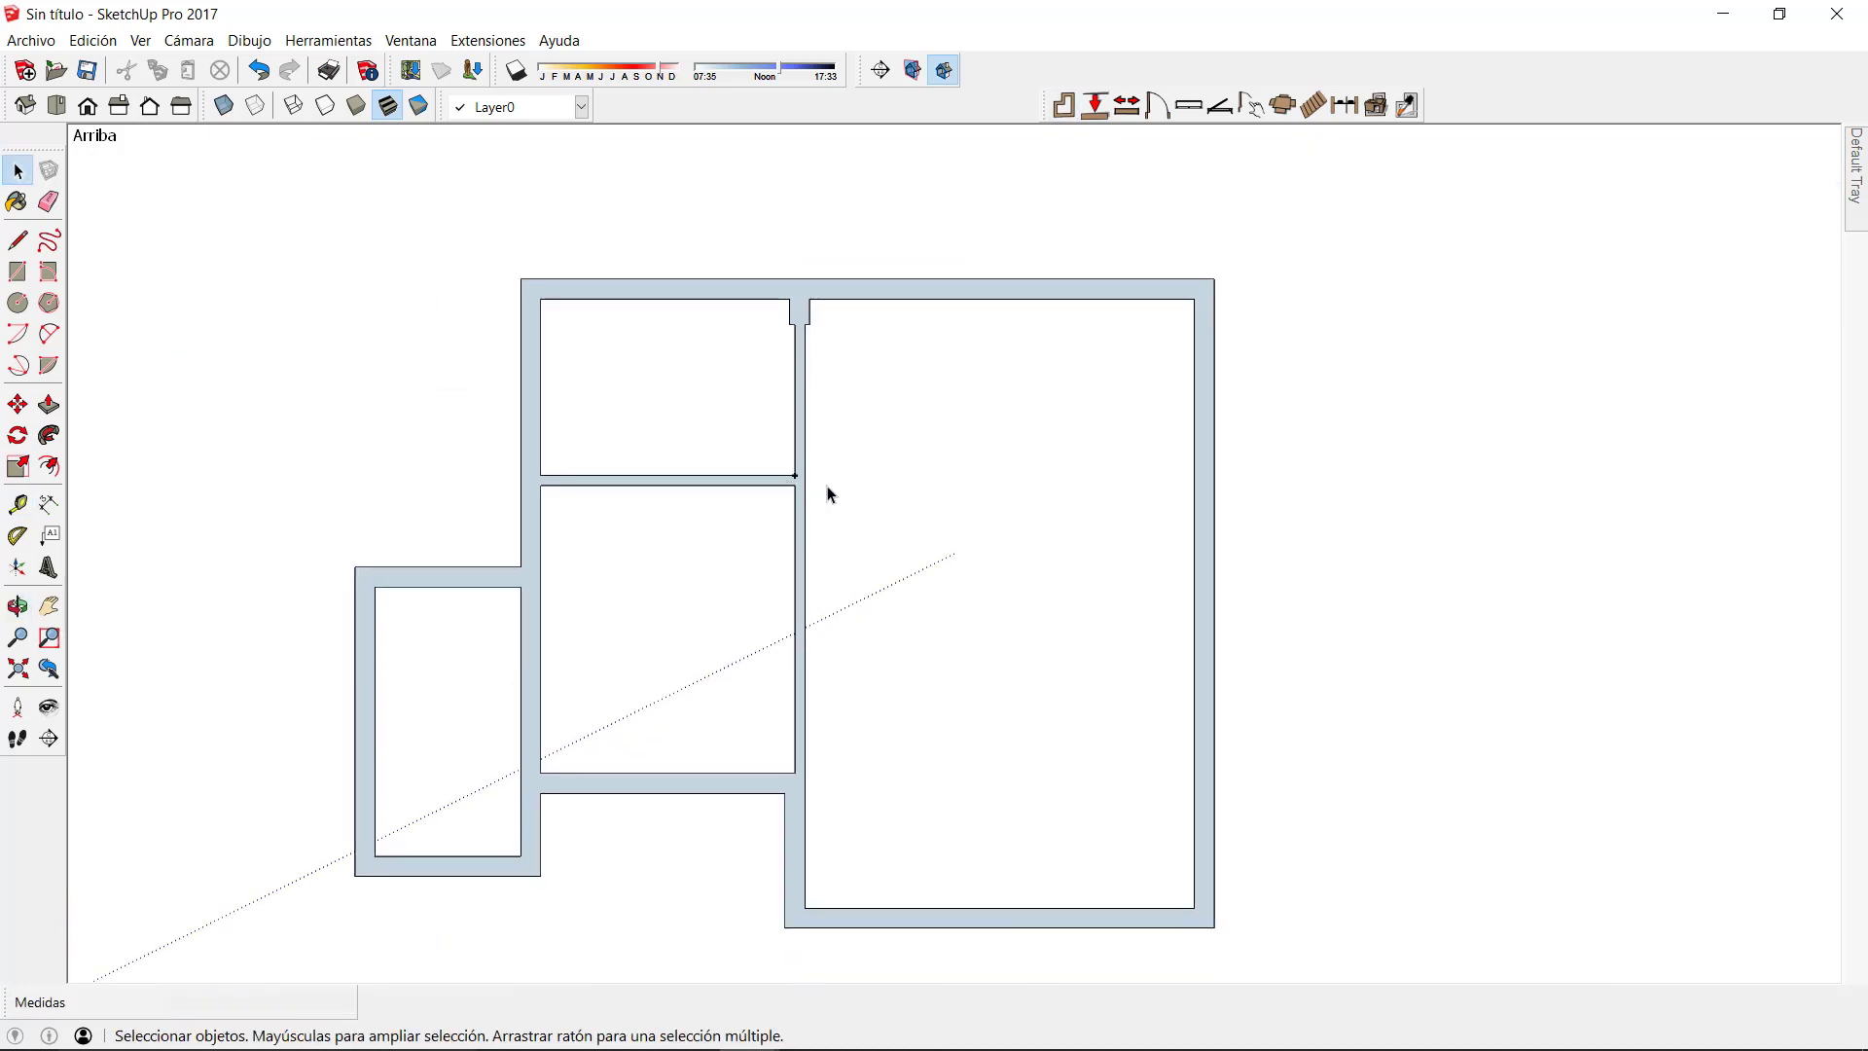
Add a 0,9 m wall stub at a guide point 3,95 m from the top-right corner
key("t")
left_click(1197, 295)
type("3,95")
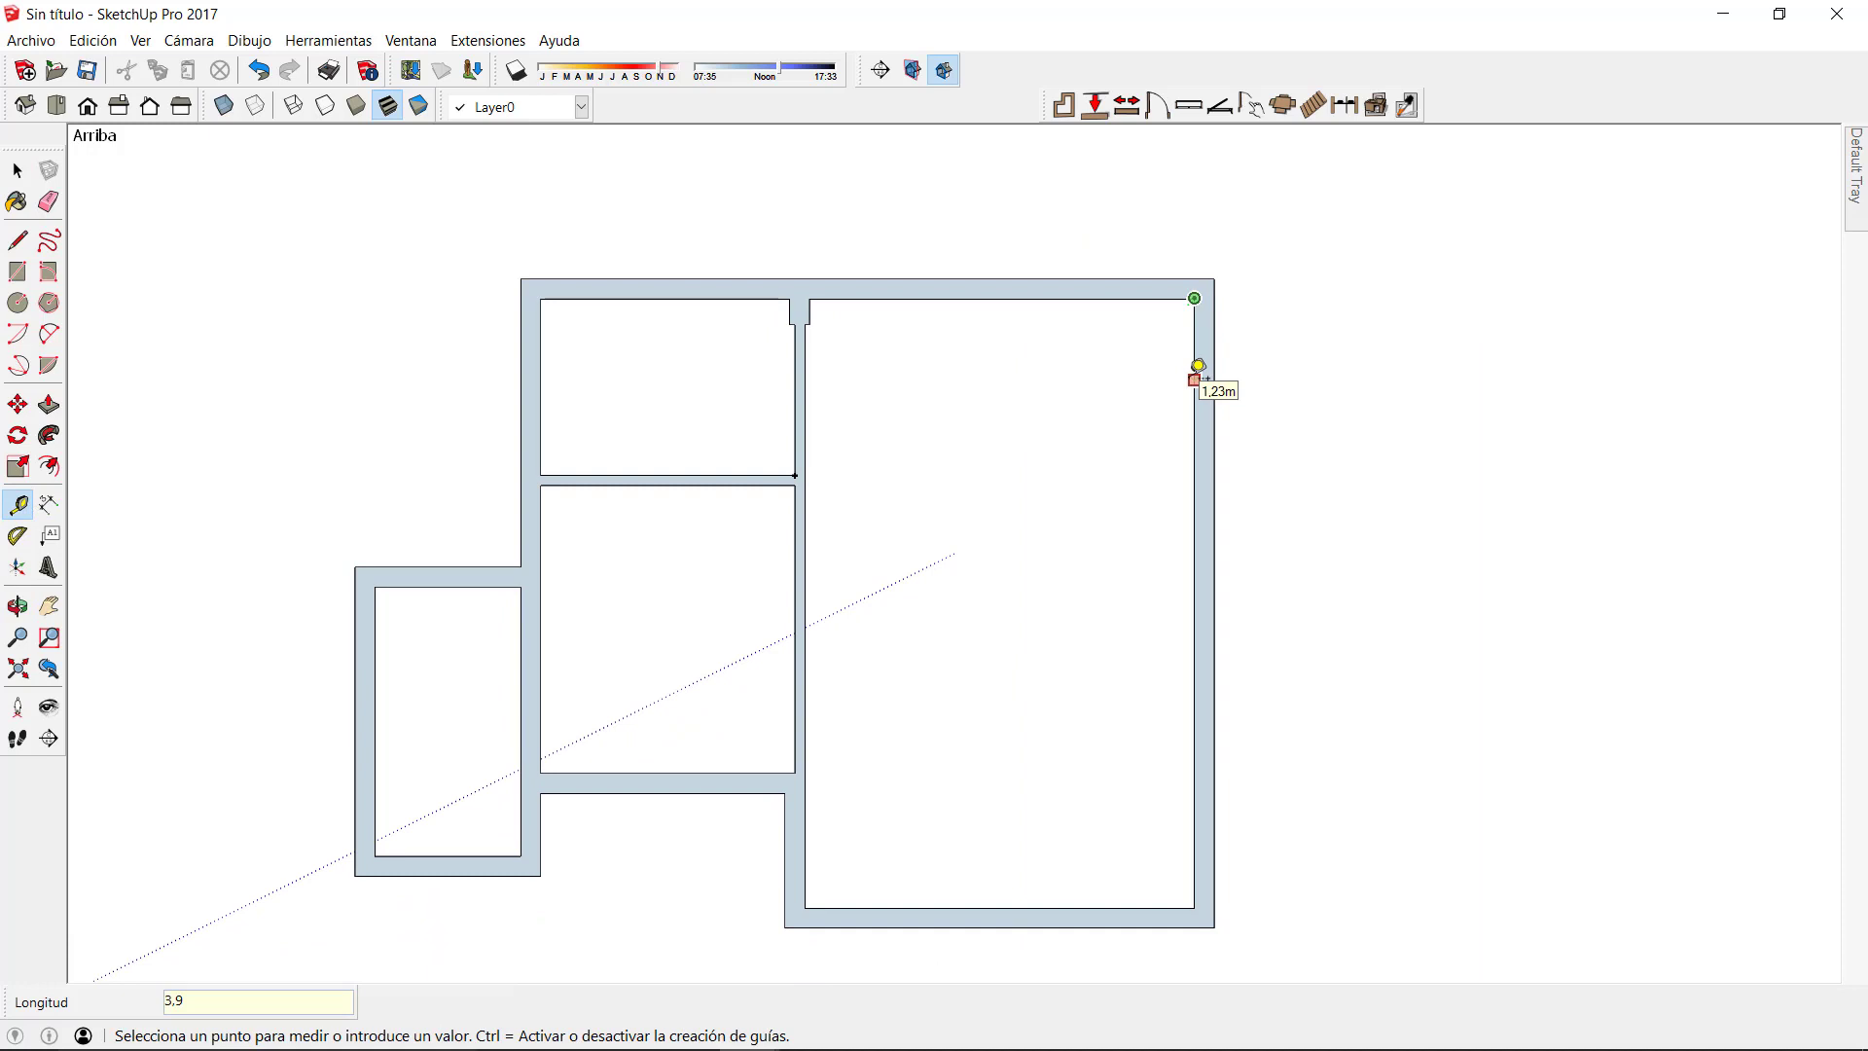
key("Return")
left_click(1064, 105)
left_click(1194, 561)
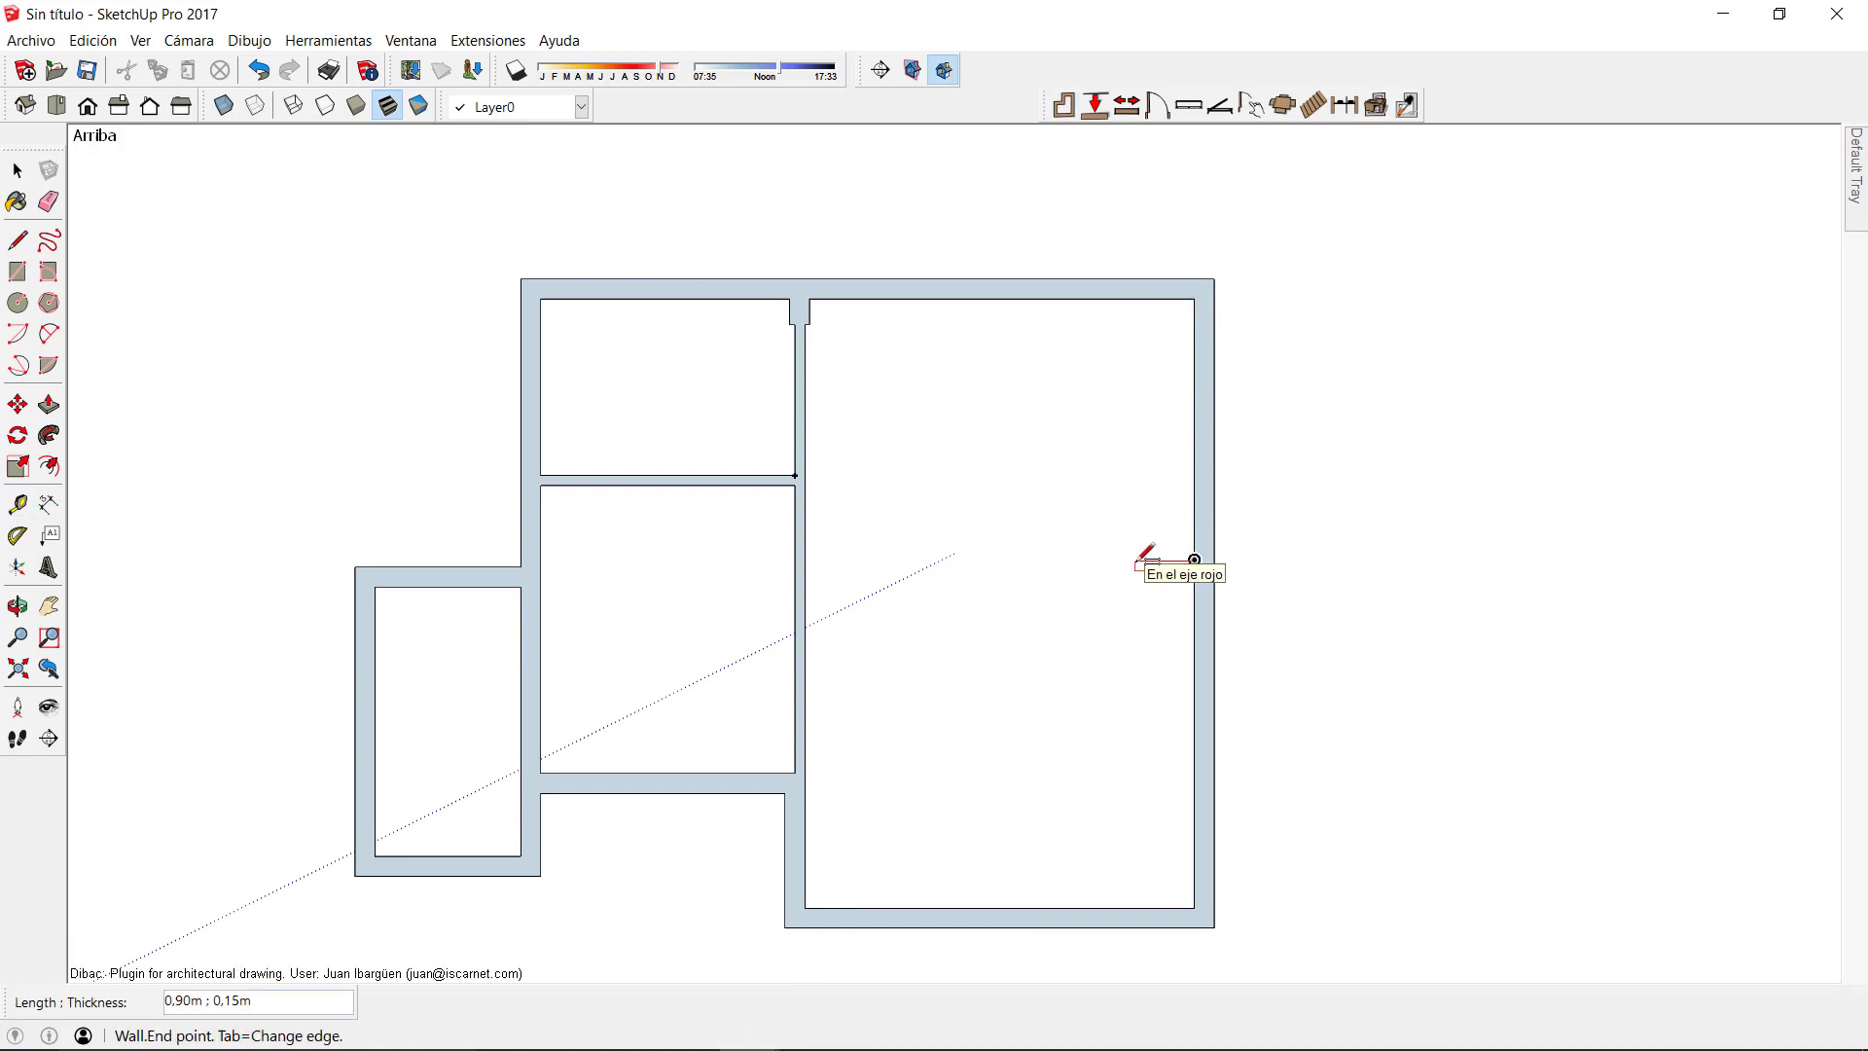
type("9,9")
key("BackSpace")
key("BackSpace")
key("BackSpace")
type("0,9")
key("Return")
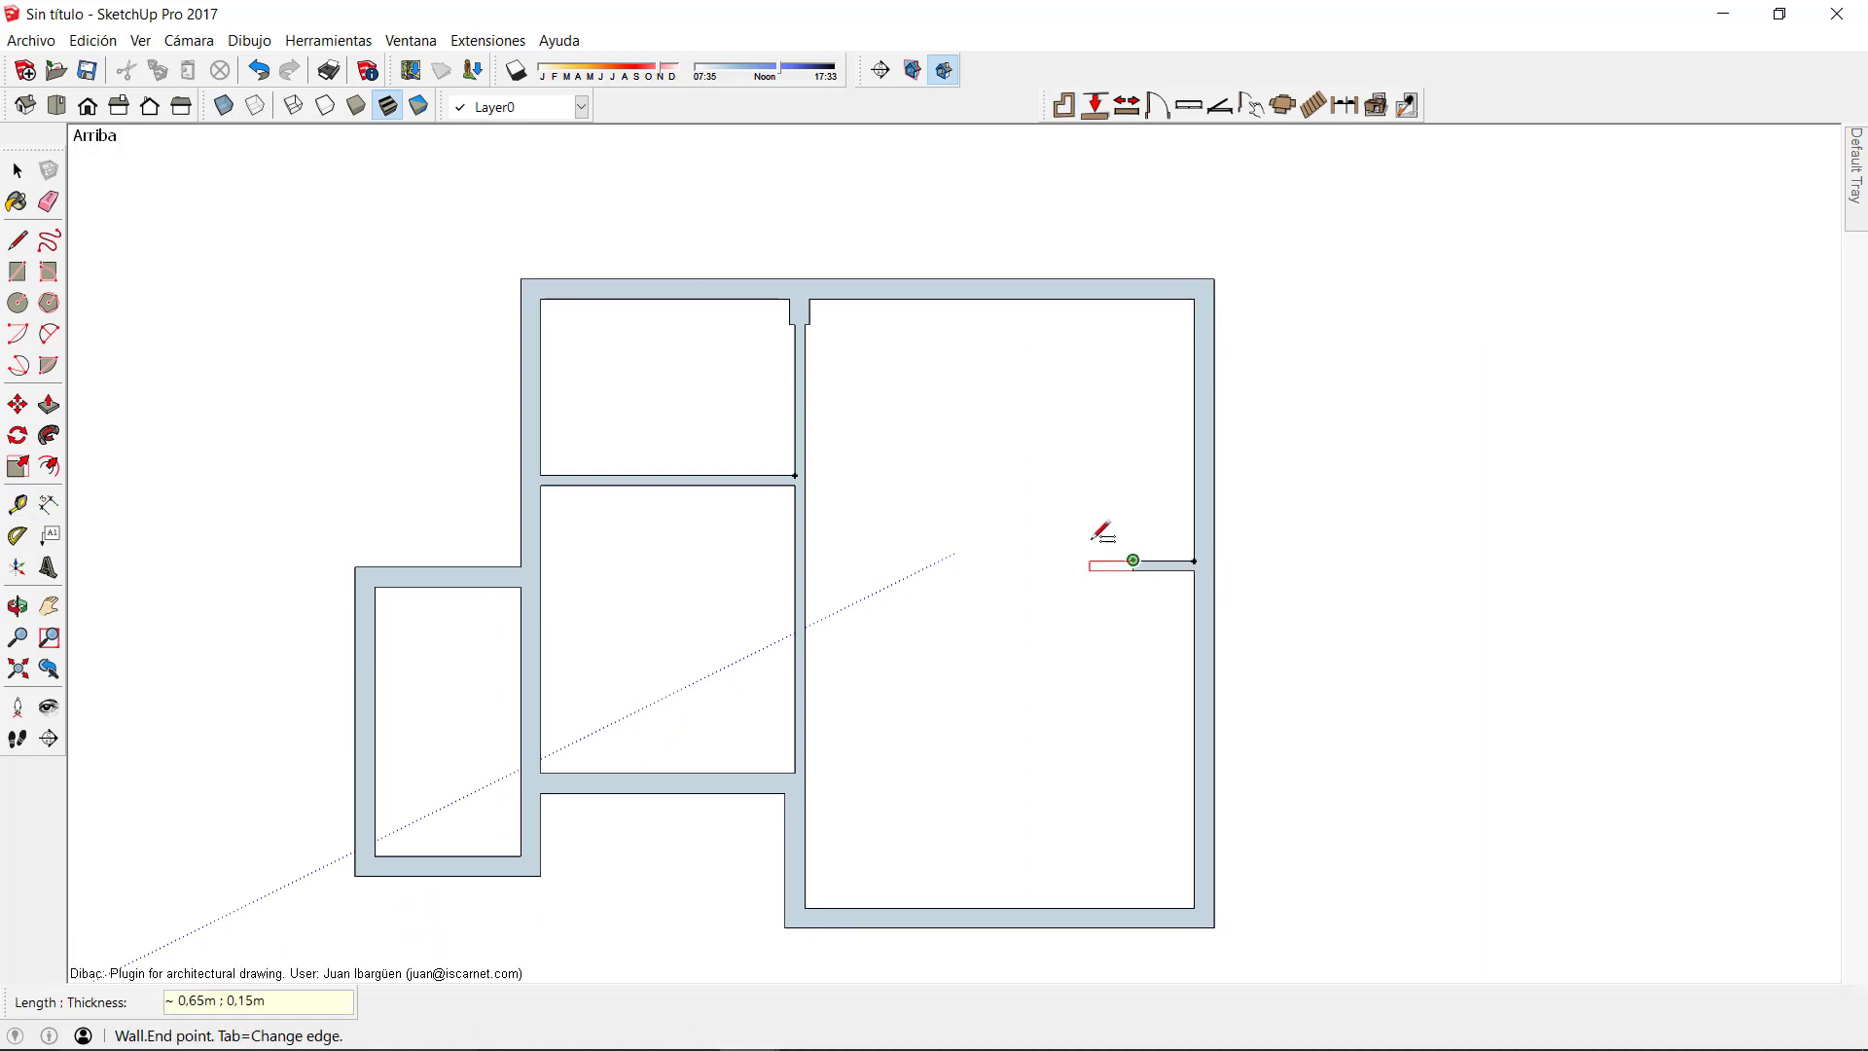
Add a 0,3 m wall stub at a guide point 0,91 m from the wall corner
scroll(656, 409, "up", 2)
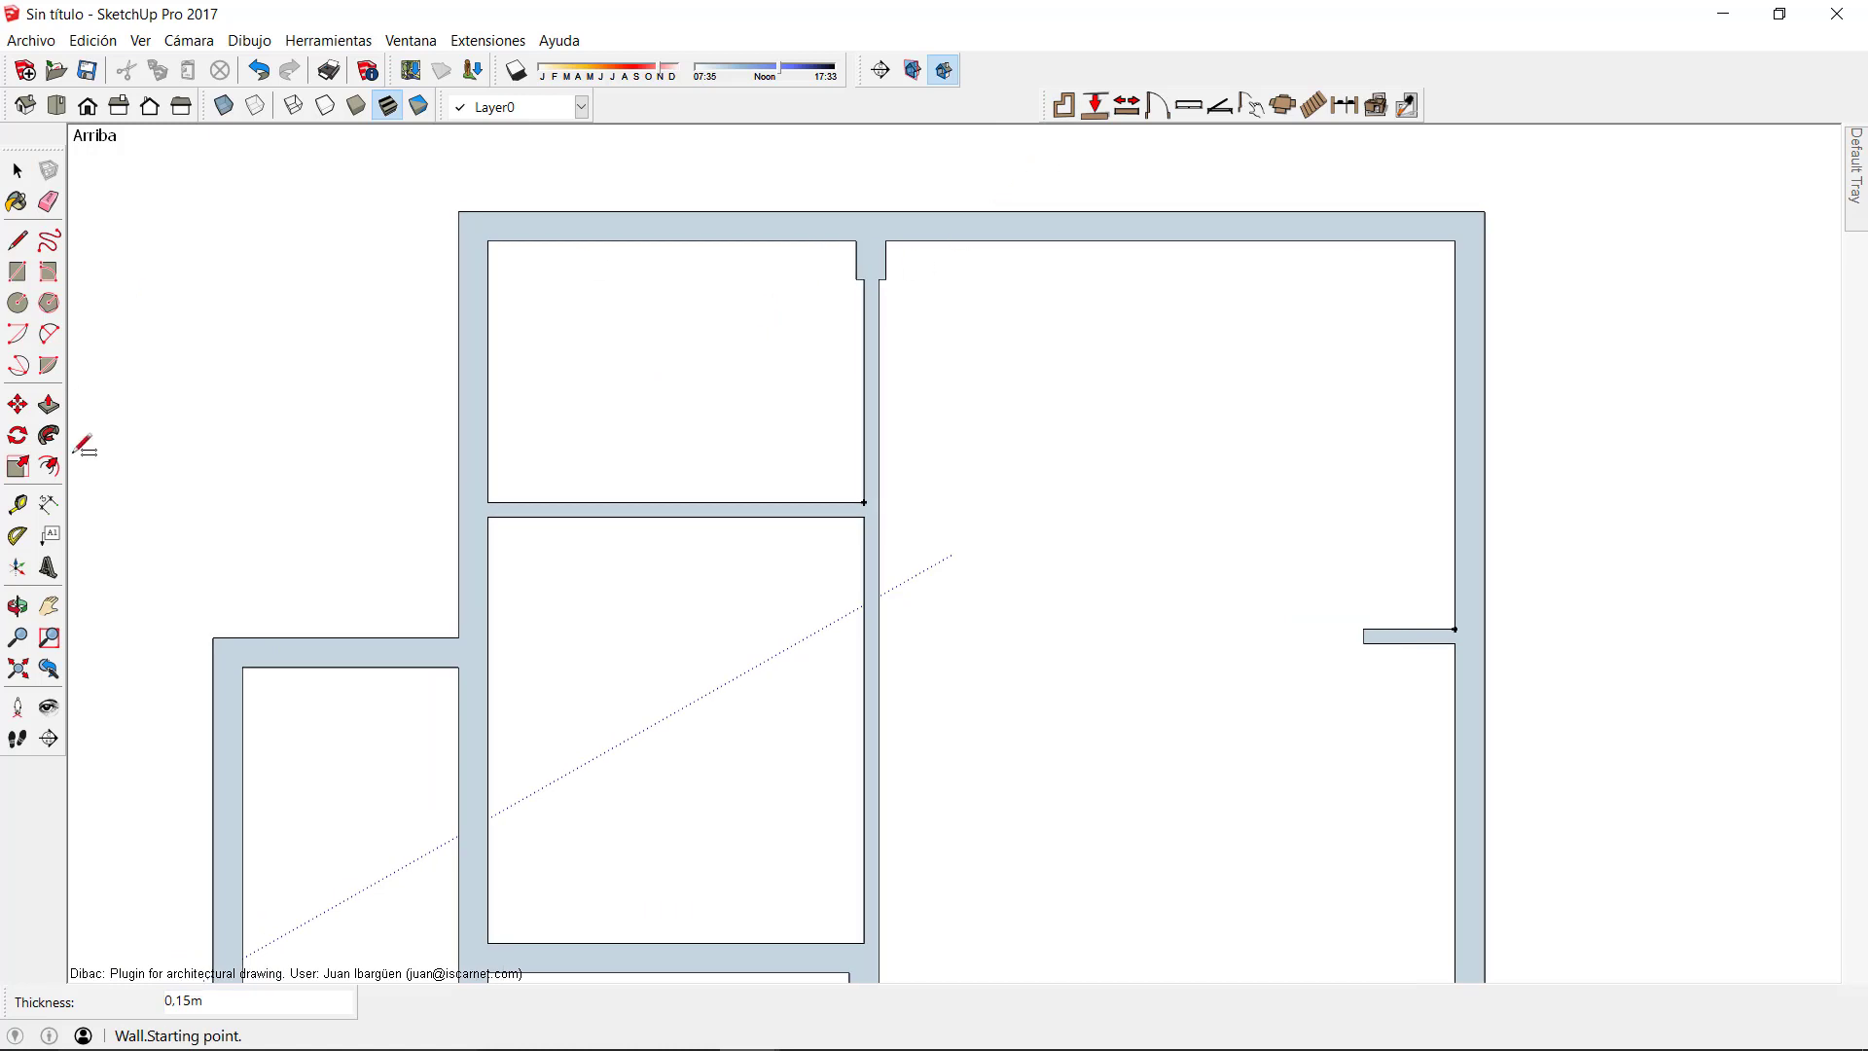
key("t")
left_click(487, 501)
key("Return")
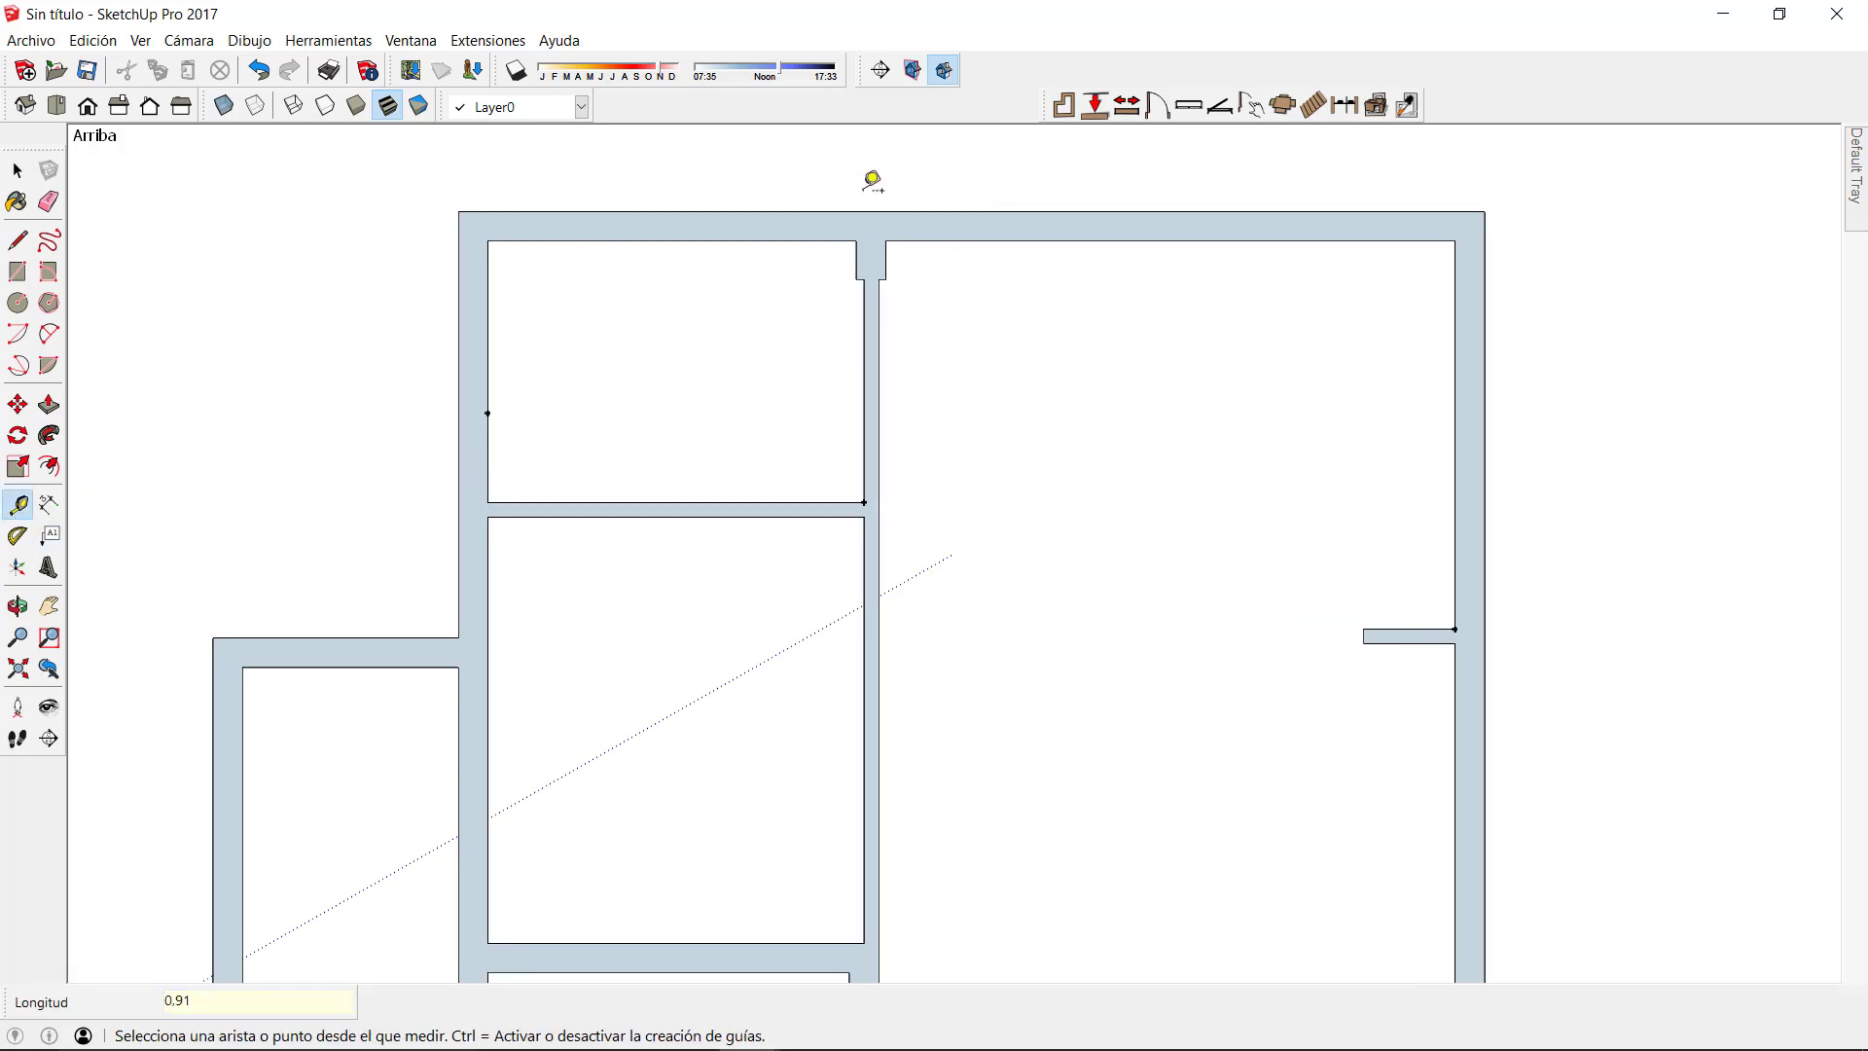
left_click(1064, 105)
left_click(487, 412)
type("0,3")
key("Return")
key("space")
scroll(579, 500, "down", 4)
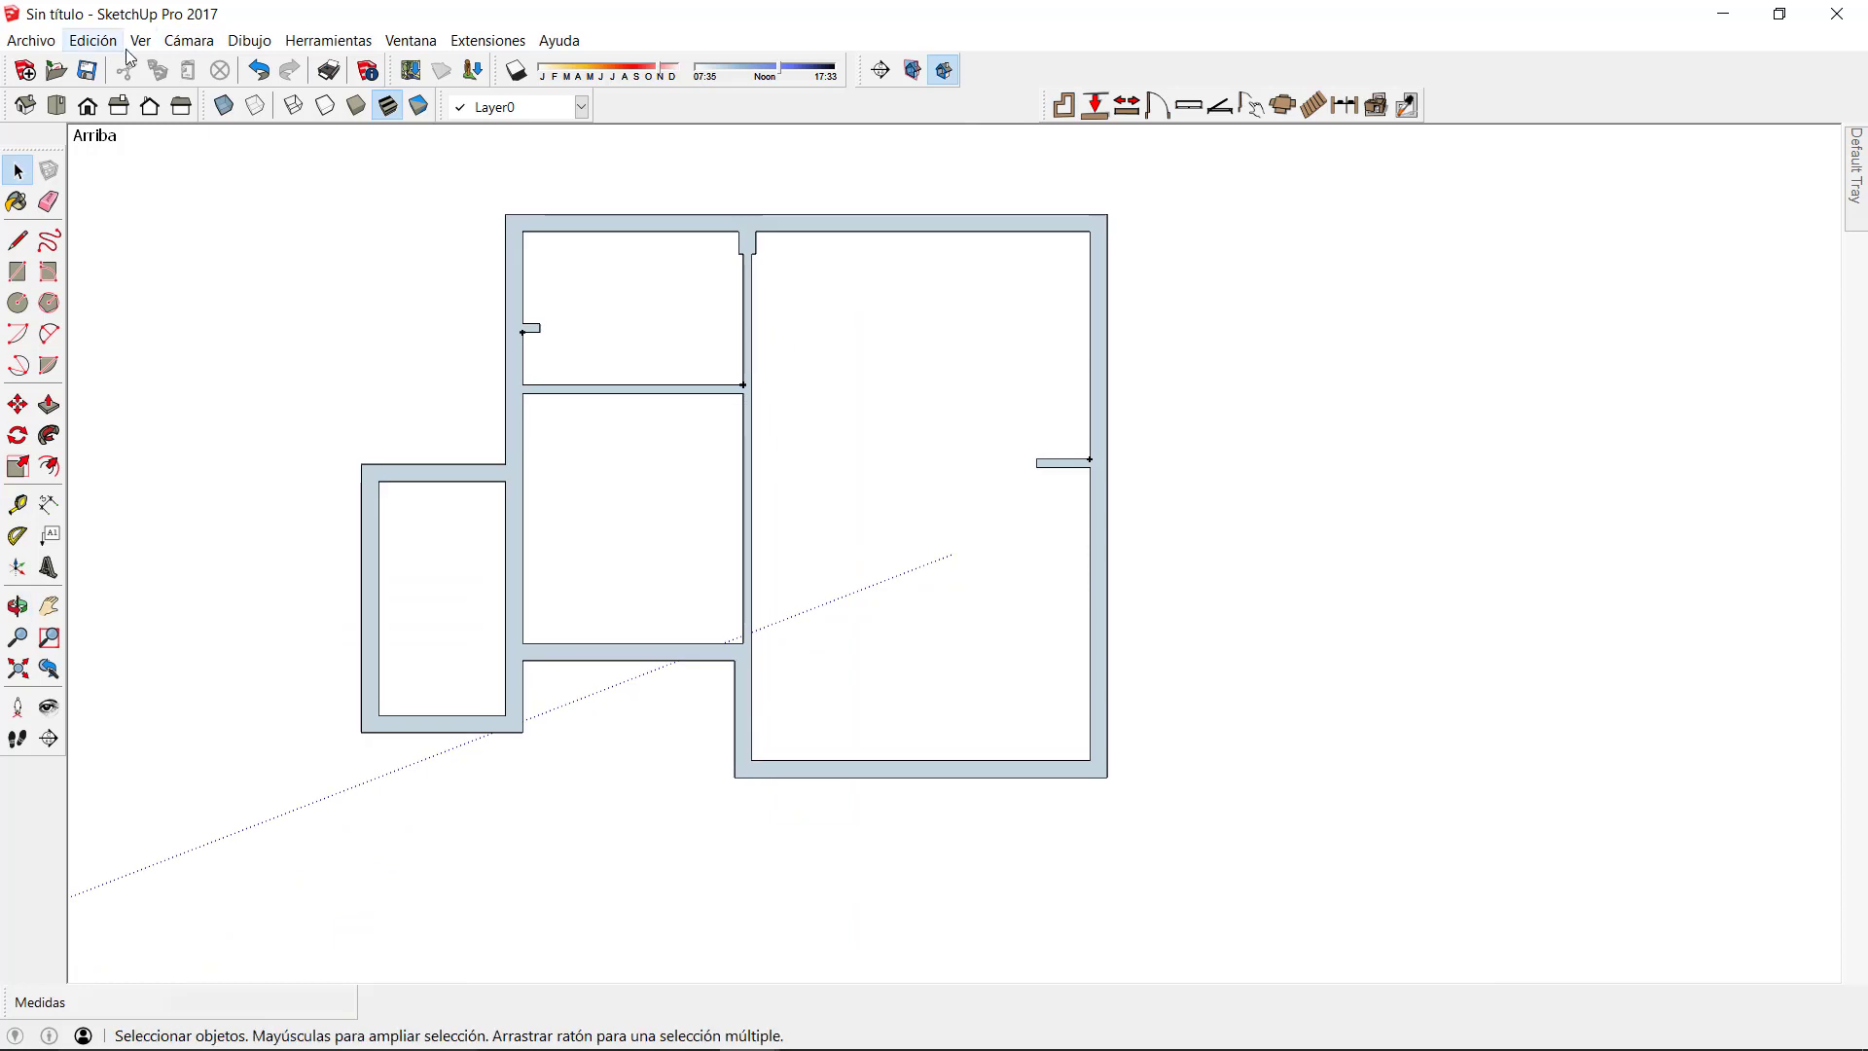
Window-select the whole floor plan and make it one group with Crear grupo
left_click_drag(248, 181, 1292, 841)
right_click(796, 240)
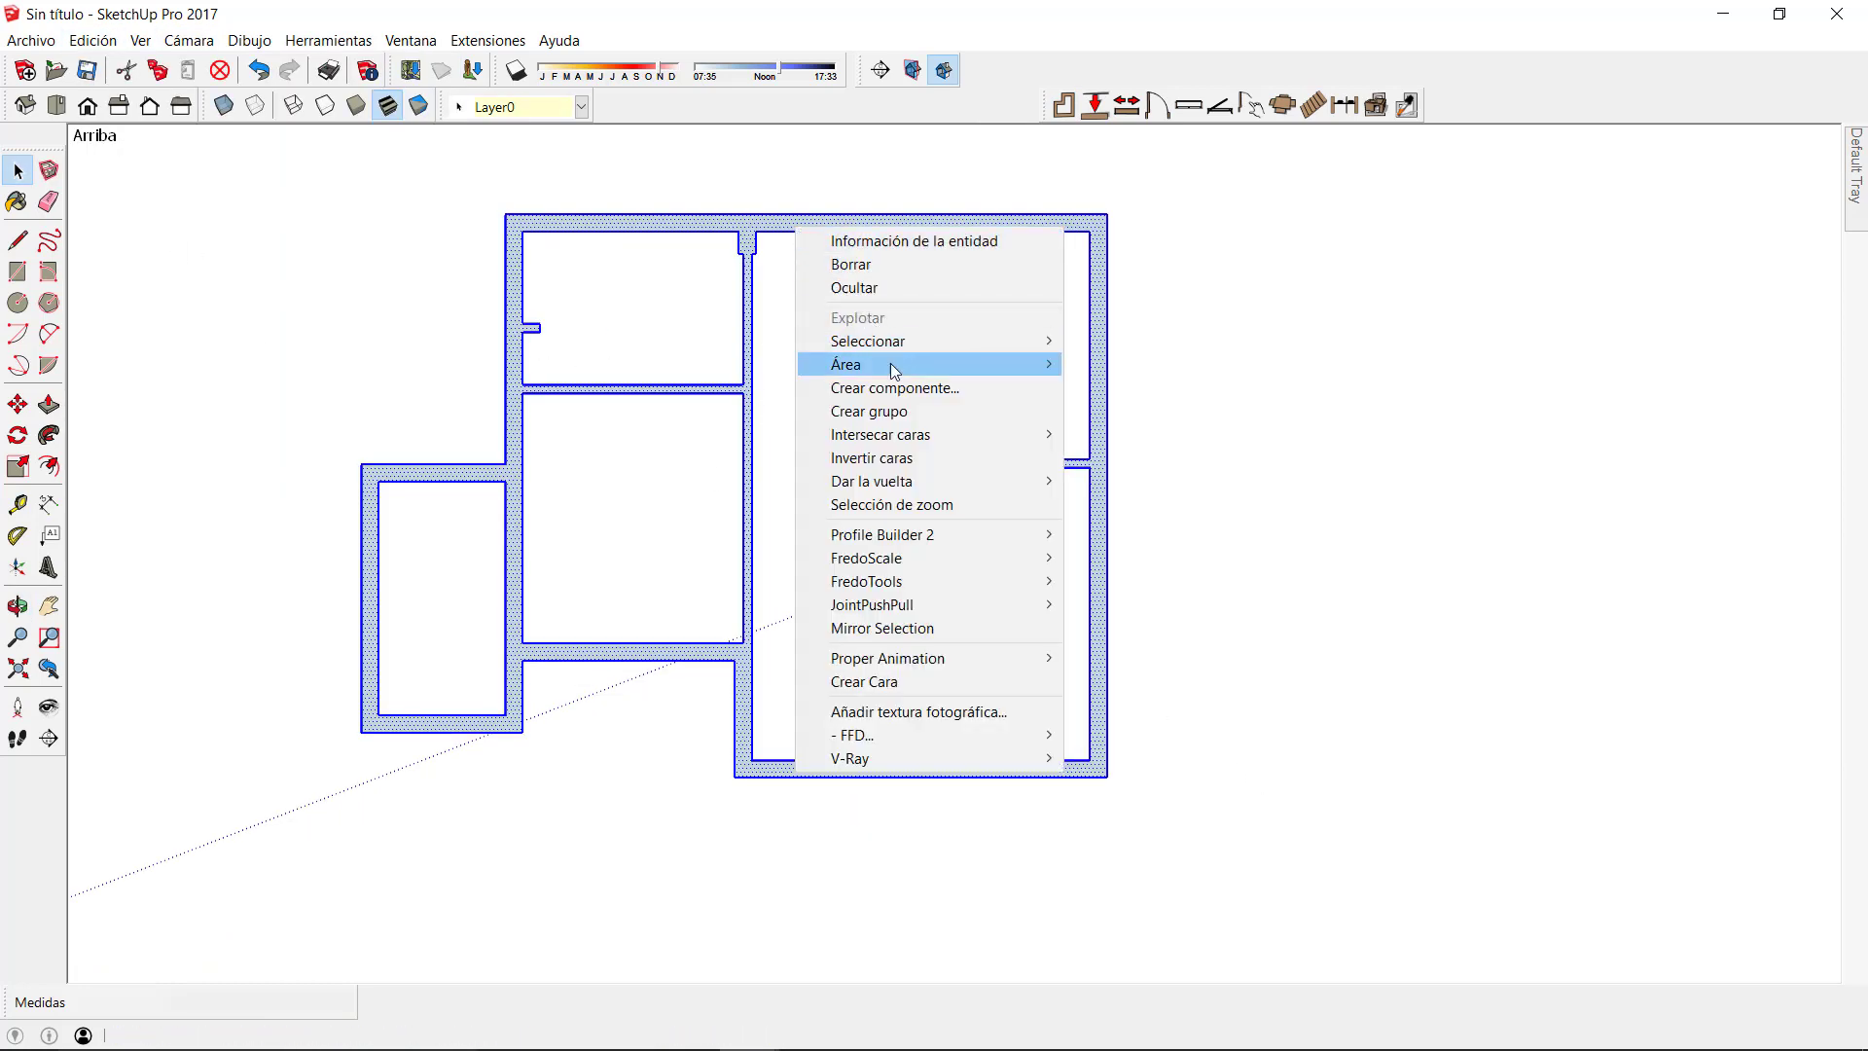
left_click(895, 410)
middle_click_drag(774, 627, 900, 482, "shift")
left_click(625, 759)
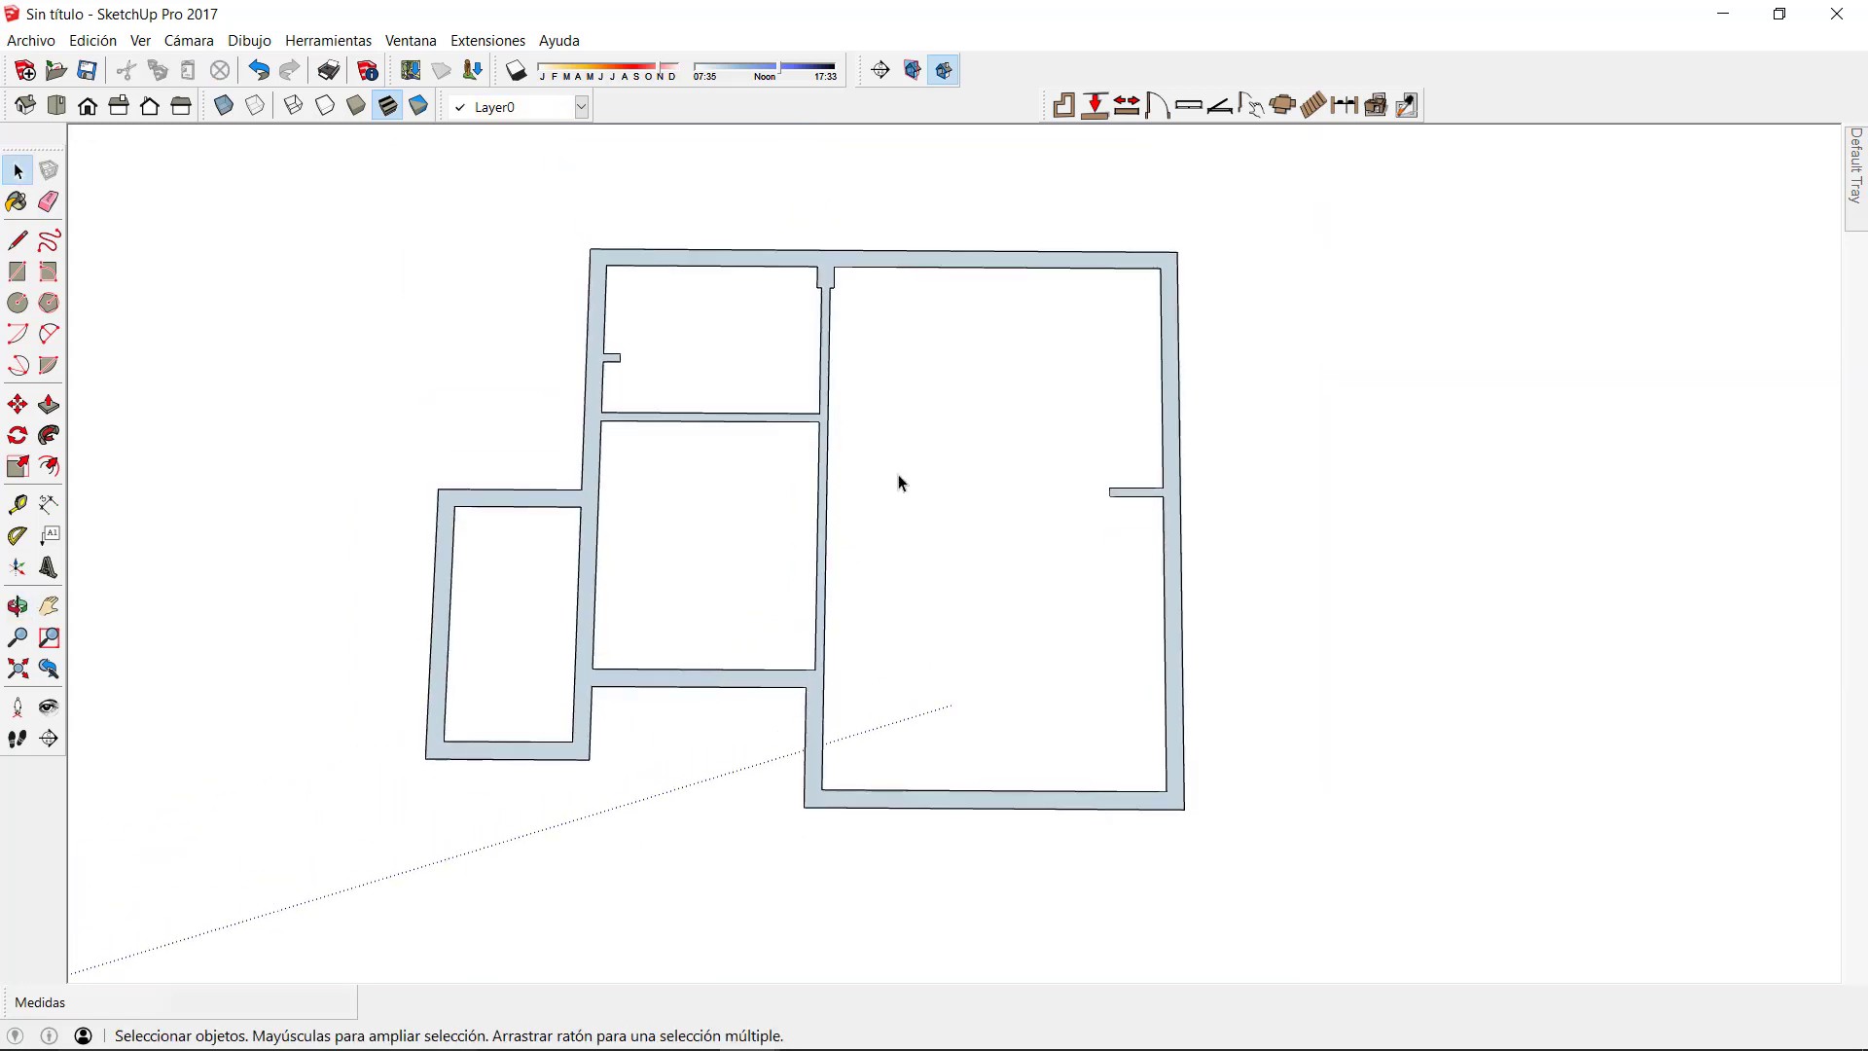
From the lower-left room corner, draw terrace walls 4,35 m down and 7,98 m along red
left_click(1063, 106)
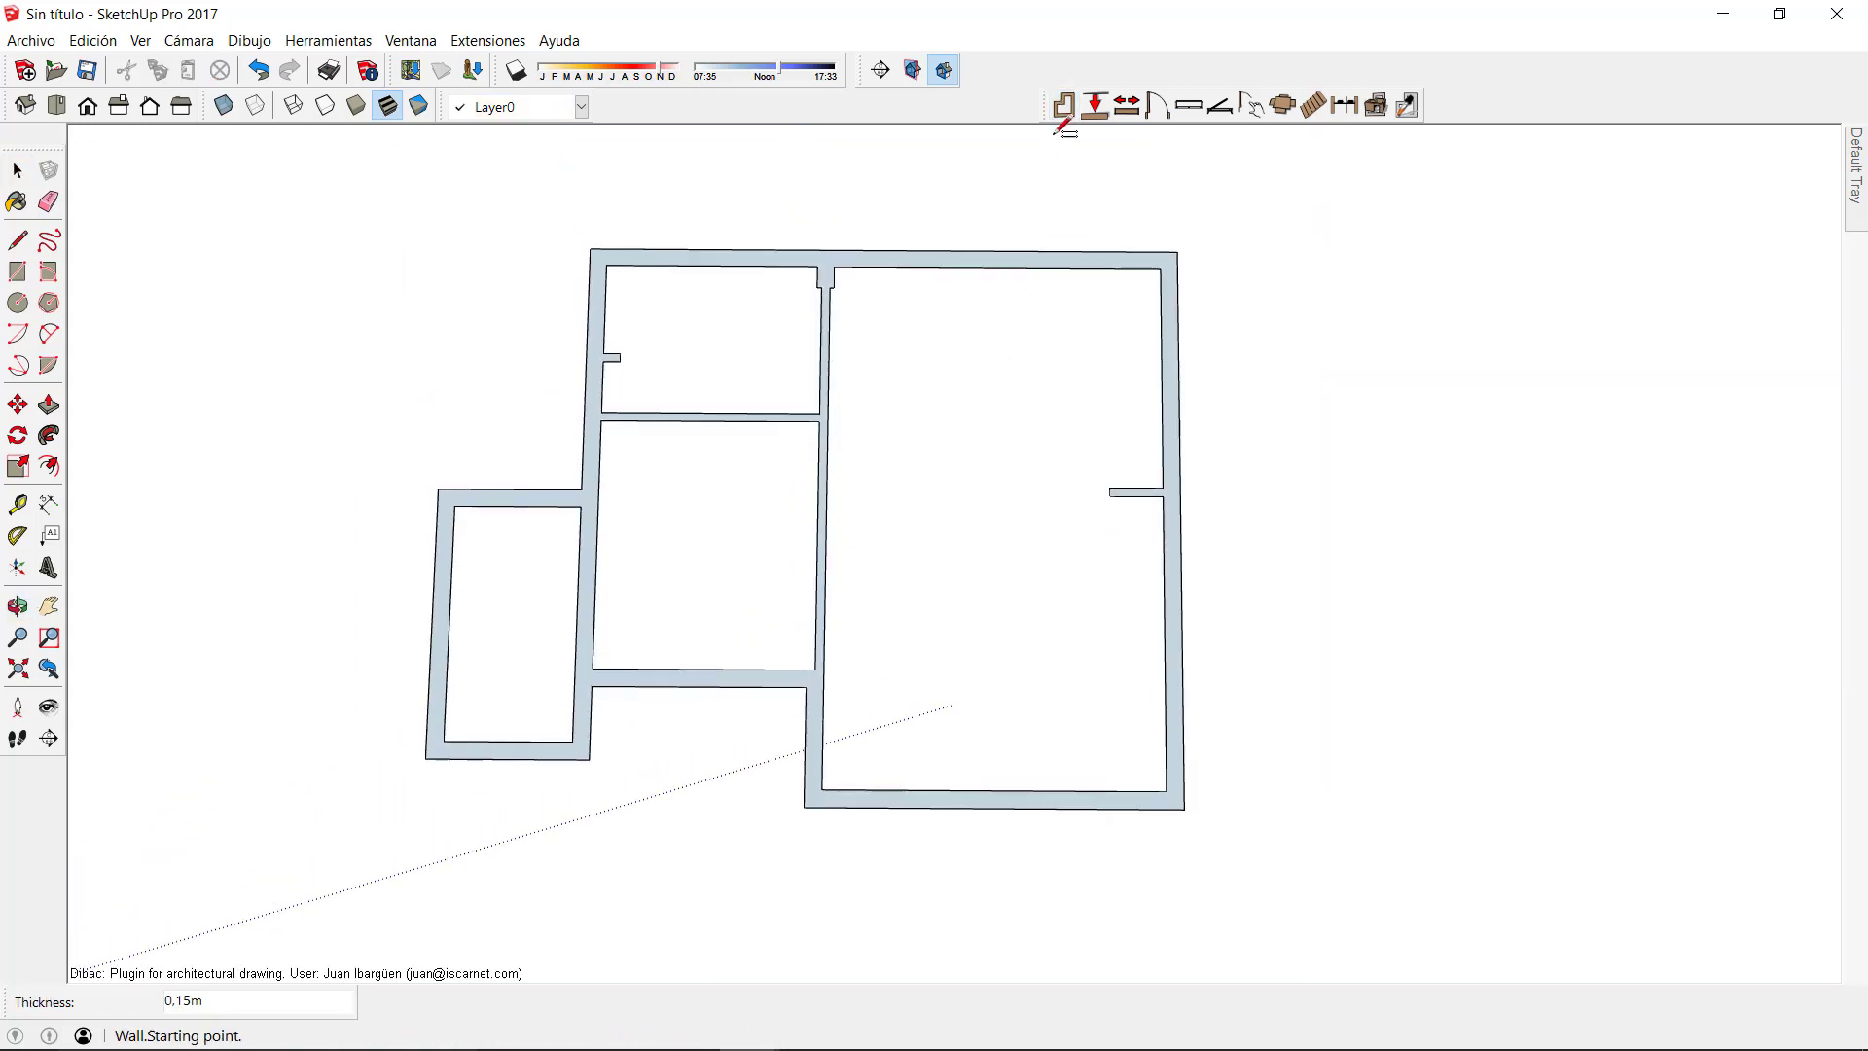
left_click(589, 758)
scroll(588, 812, "up", 3)
middle_click_drag(583, 805, 609, 730, "shift")
scroll(644, 786, "down", 2)
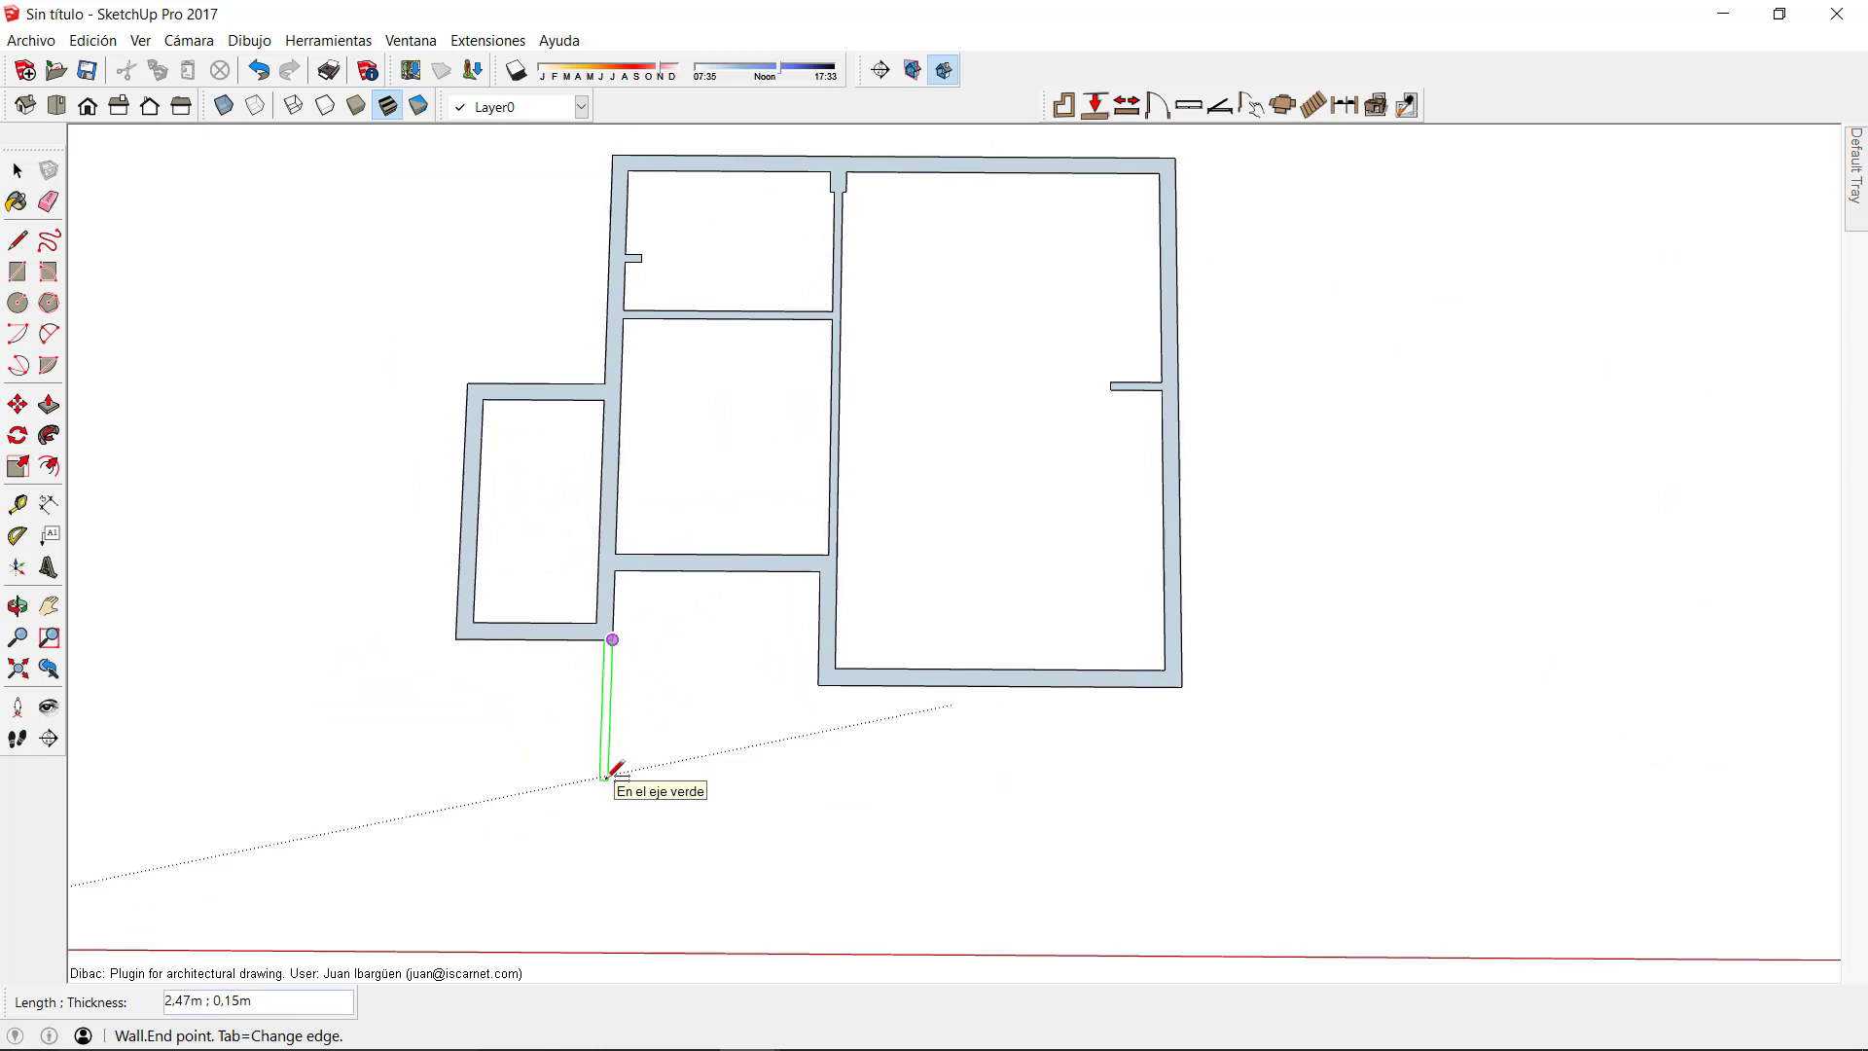
type("4")
key("Return")
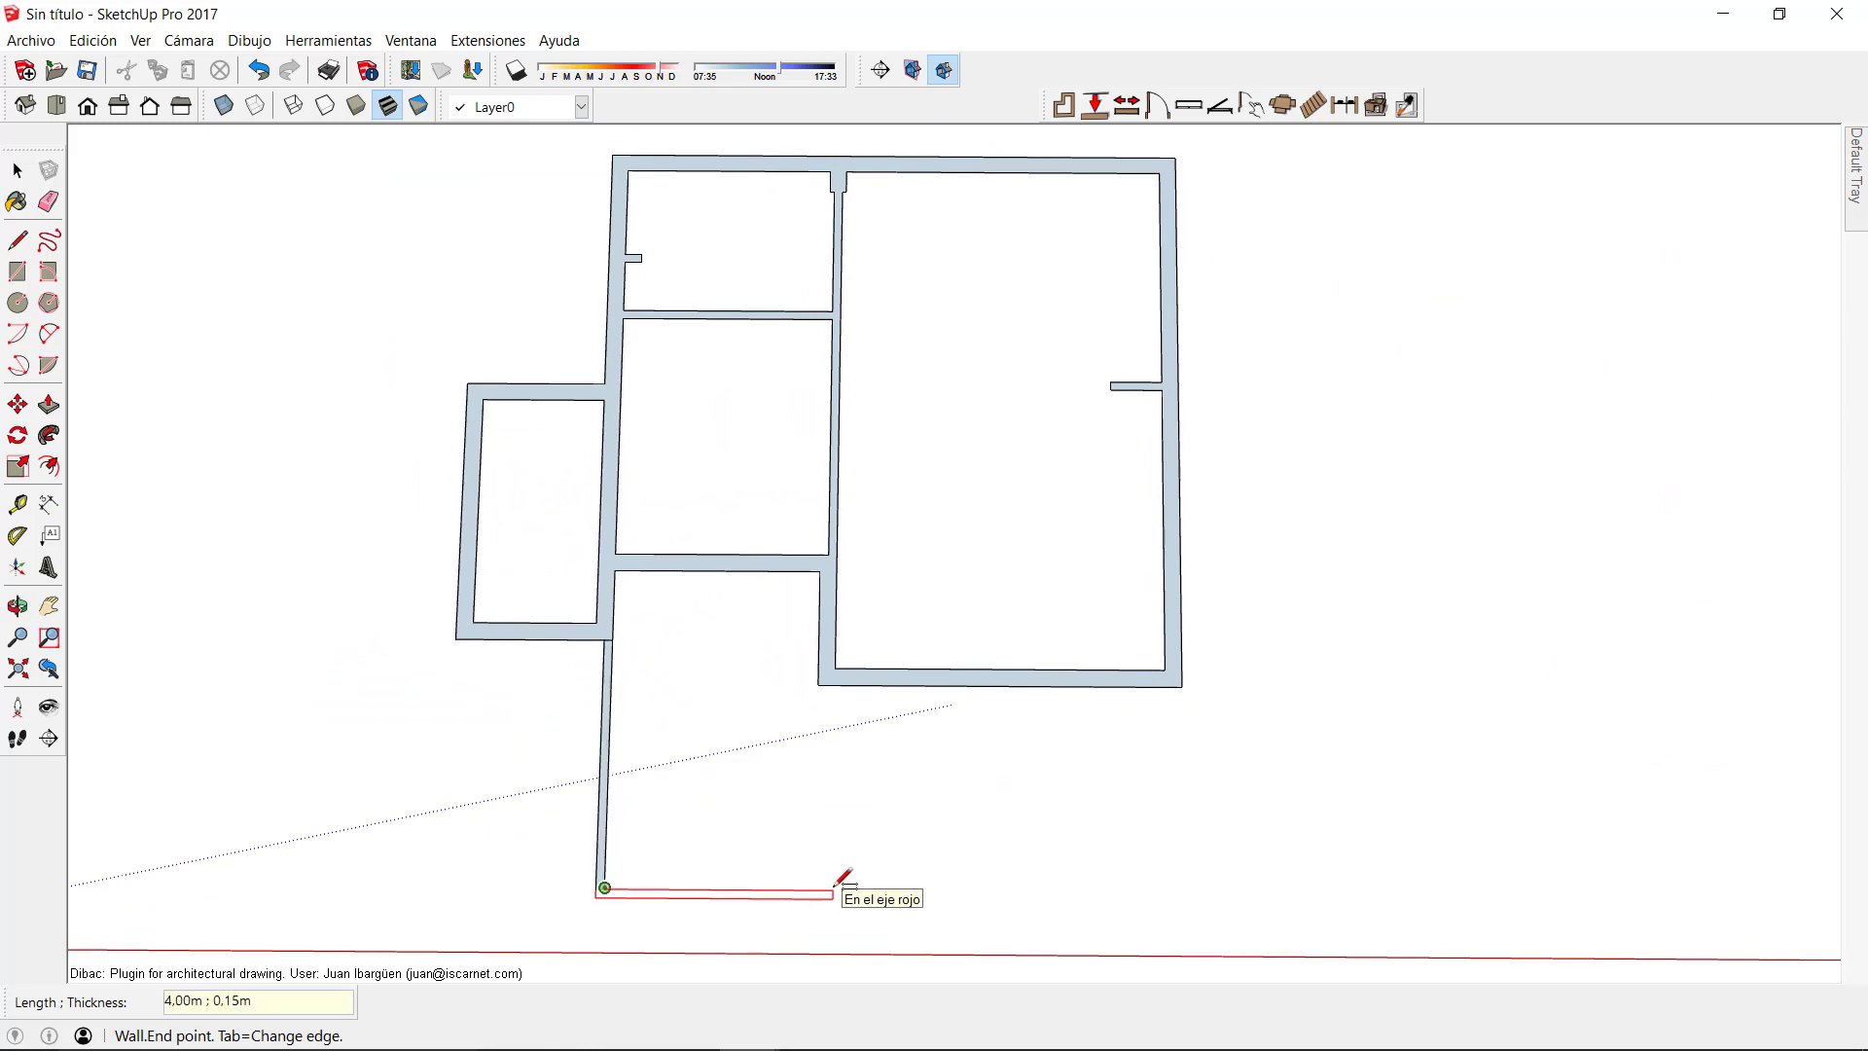
type("7")
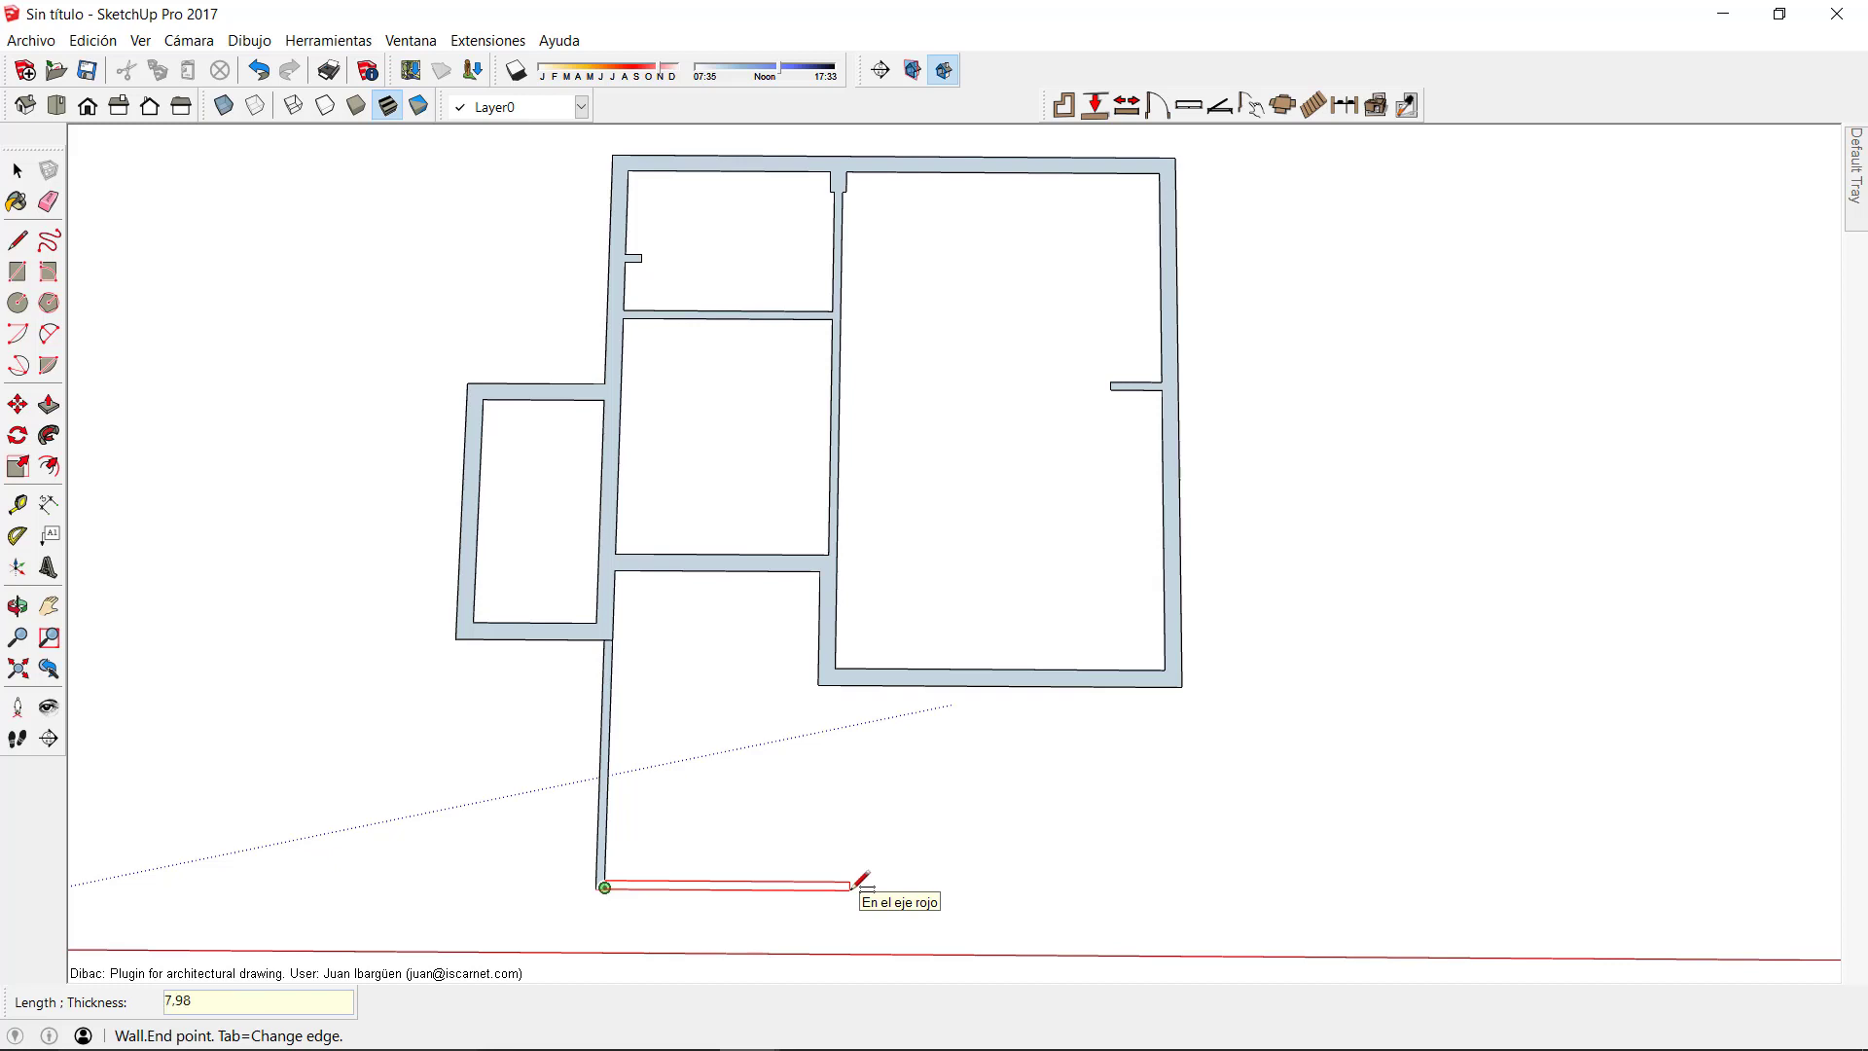
type(",98")
key("Return")
Close the last terrace wall up to the house and finish drawing walls
left_click(1051, 683)
scroll(1047, 681, "down", 2)
key("space")
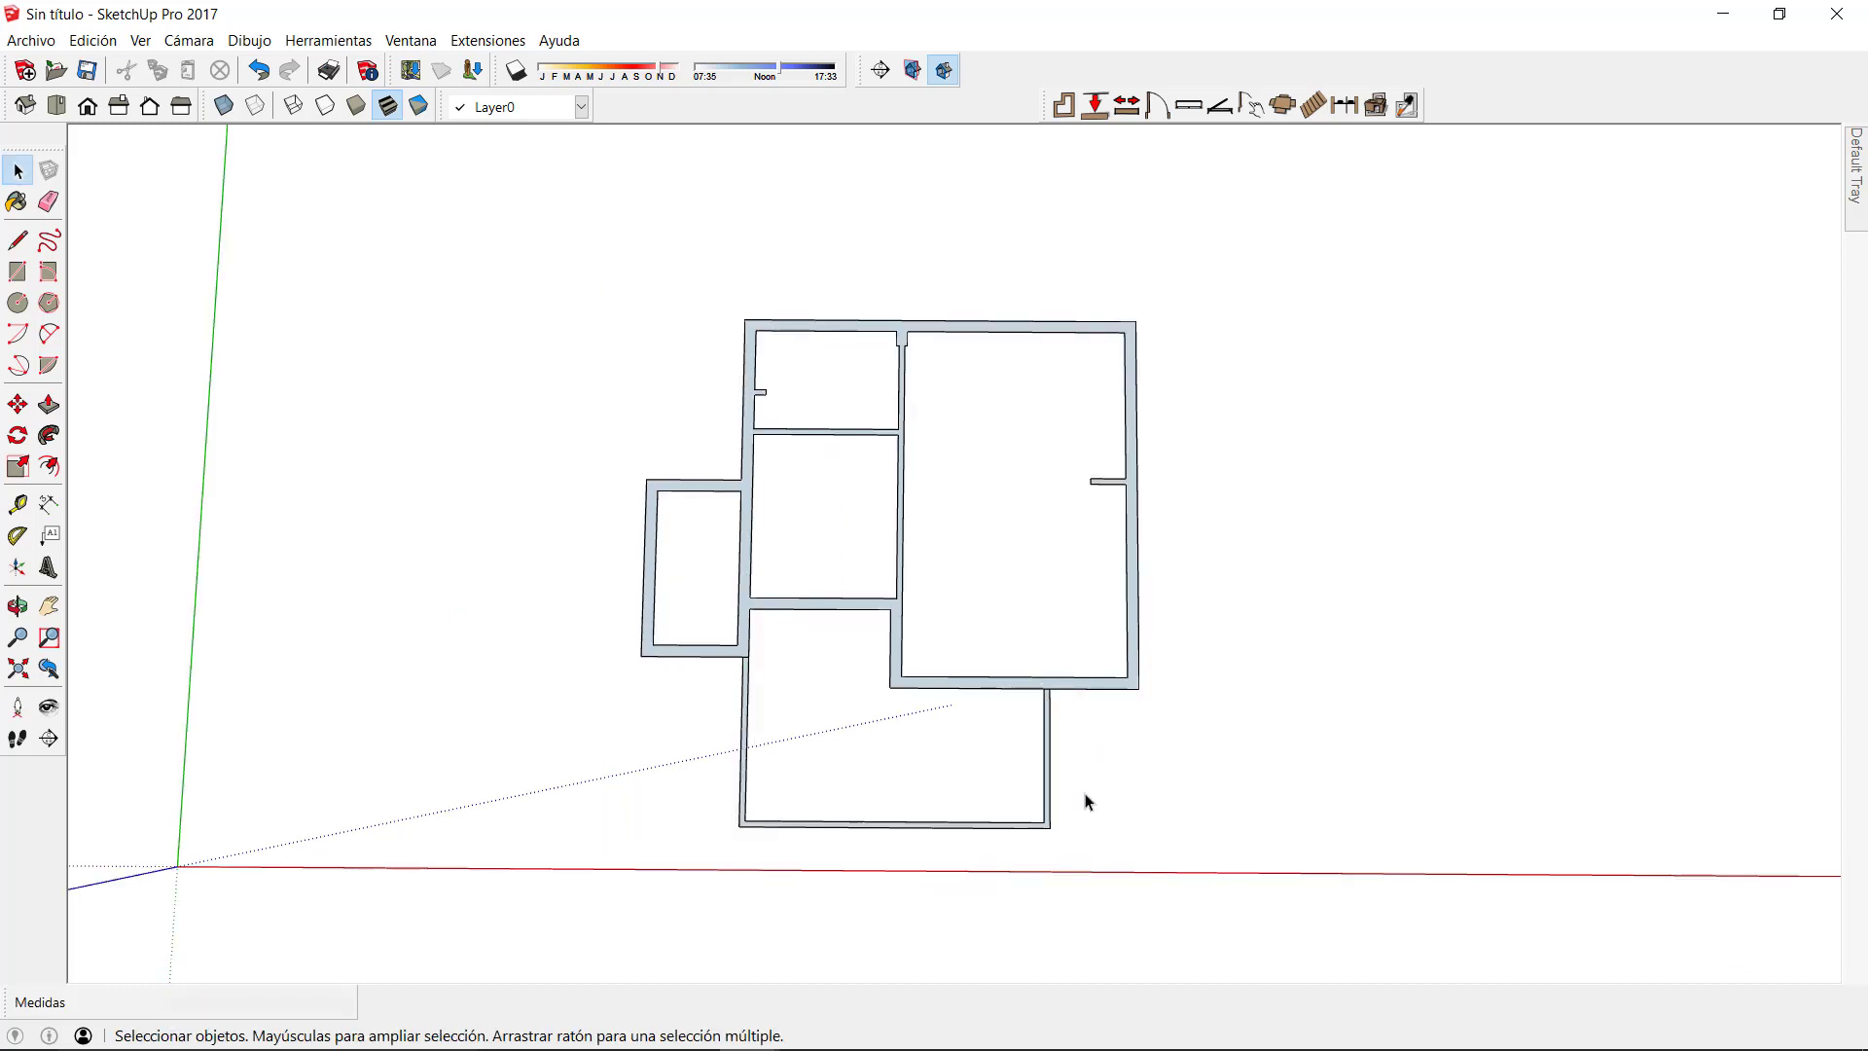
Window-select the three terrace walls and group them with Crear grupo
left_click_drag(708, 631, 1106, 892)
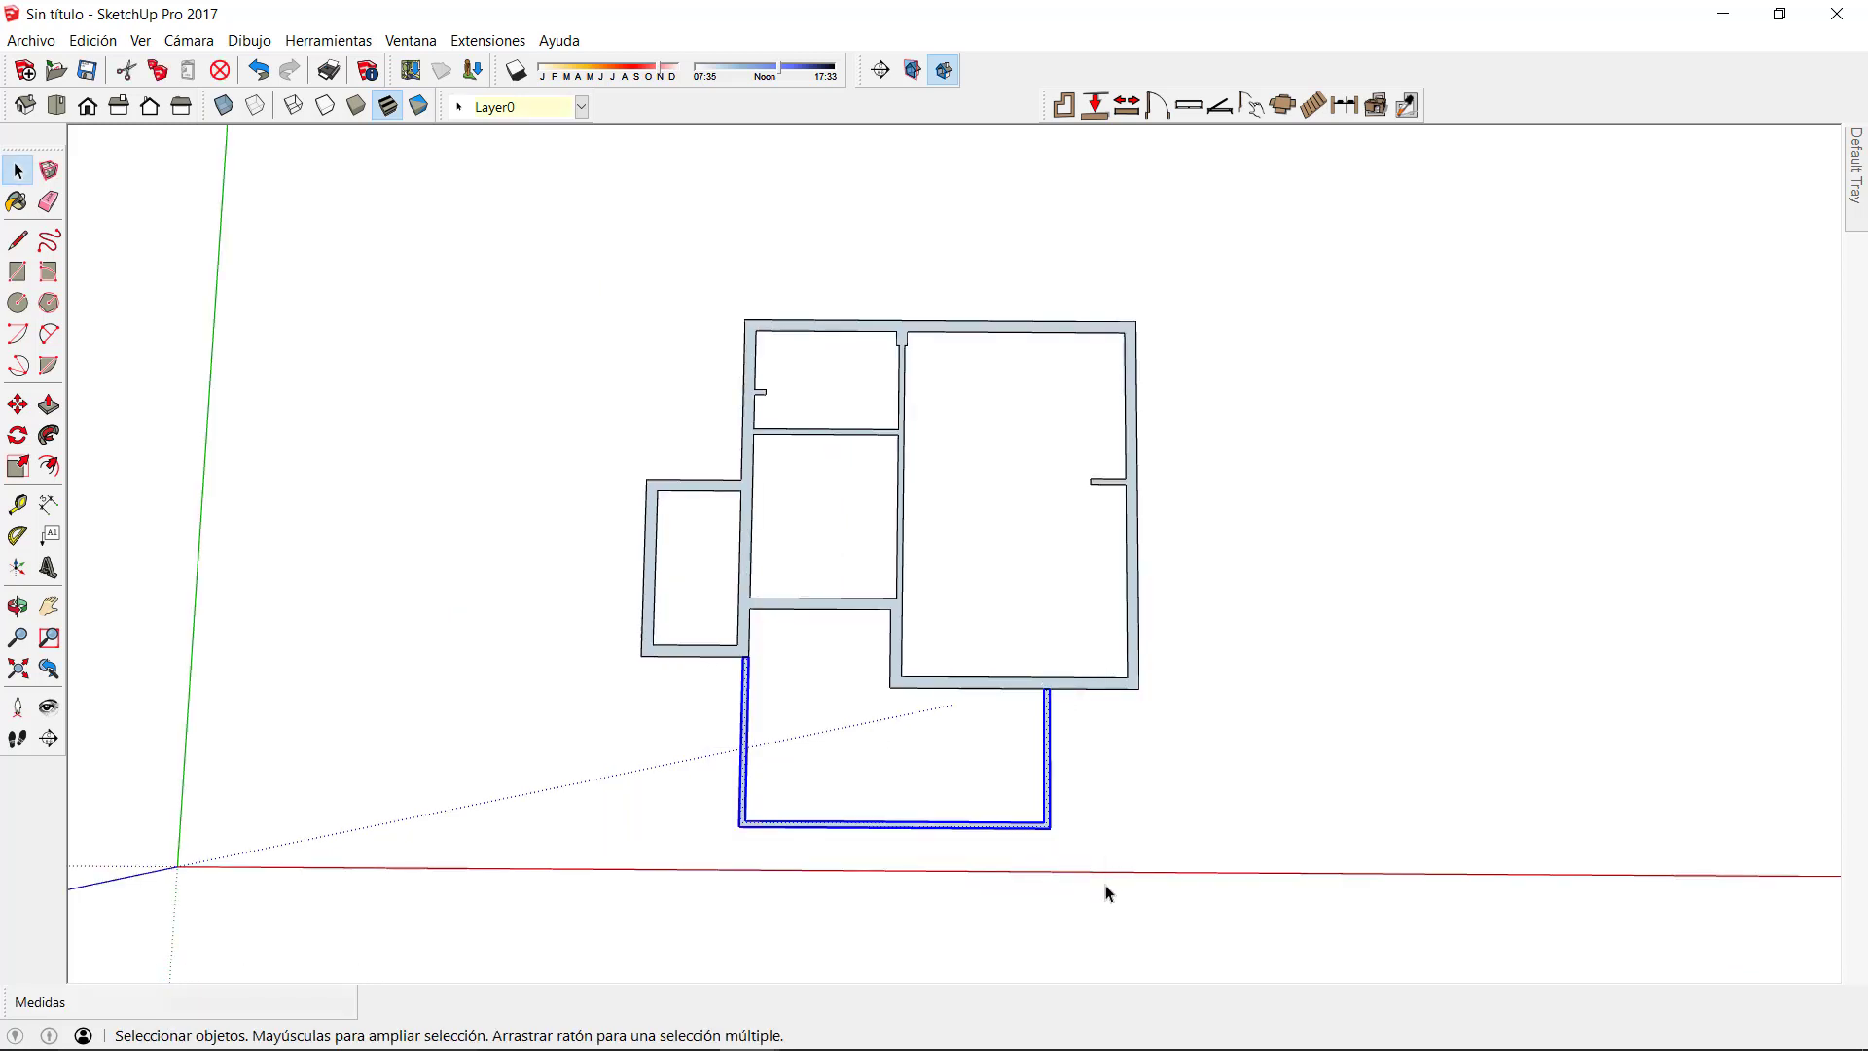
right_click(1034, 774)
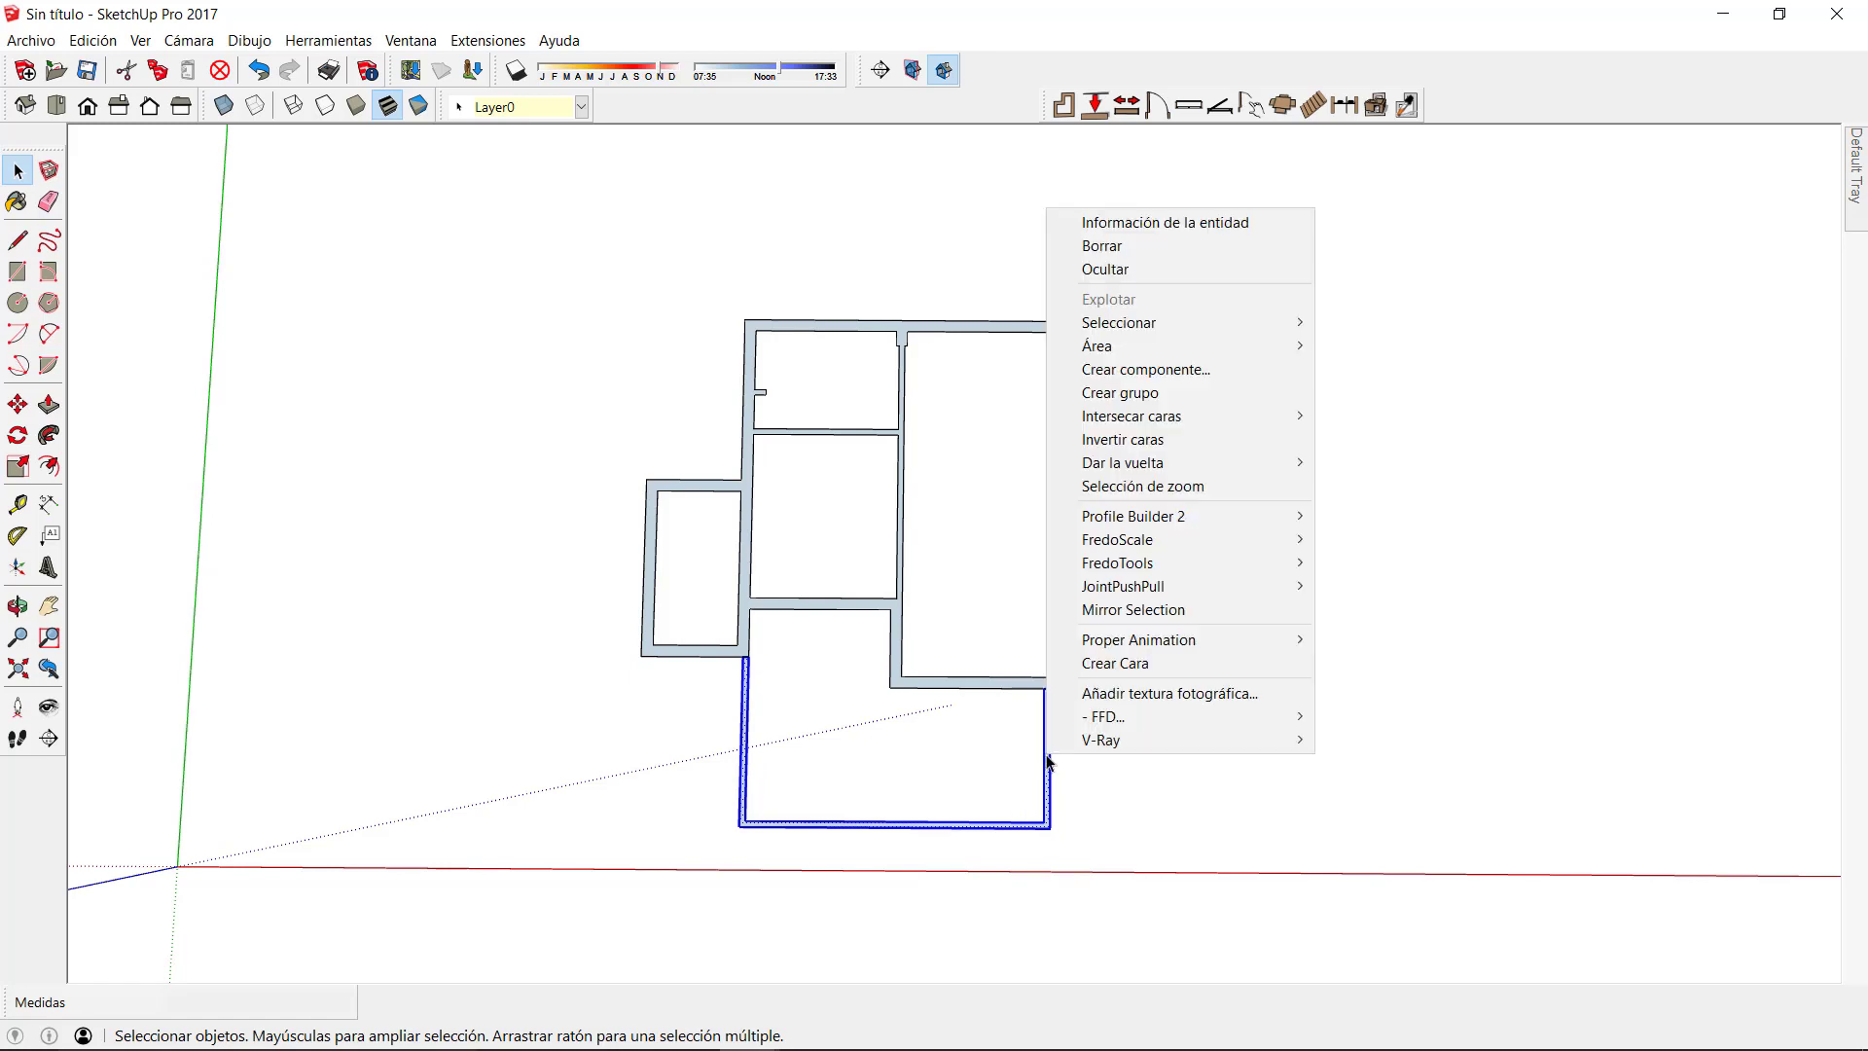
left_click(1105, 394)
mouse_move(1071, 764)
middle_mouse_down()
mouse_move(1025, 625)
mouse_move(1077, 780)
middle_mouse_up()
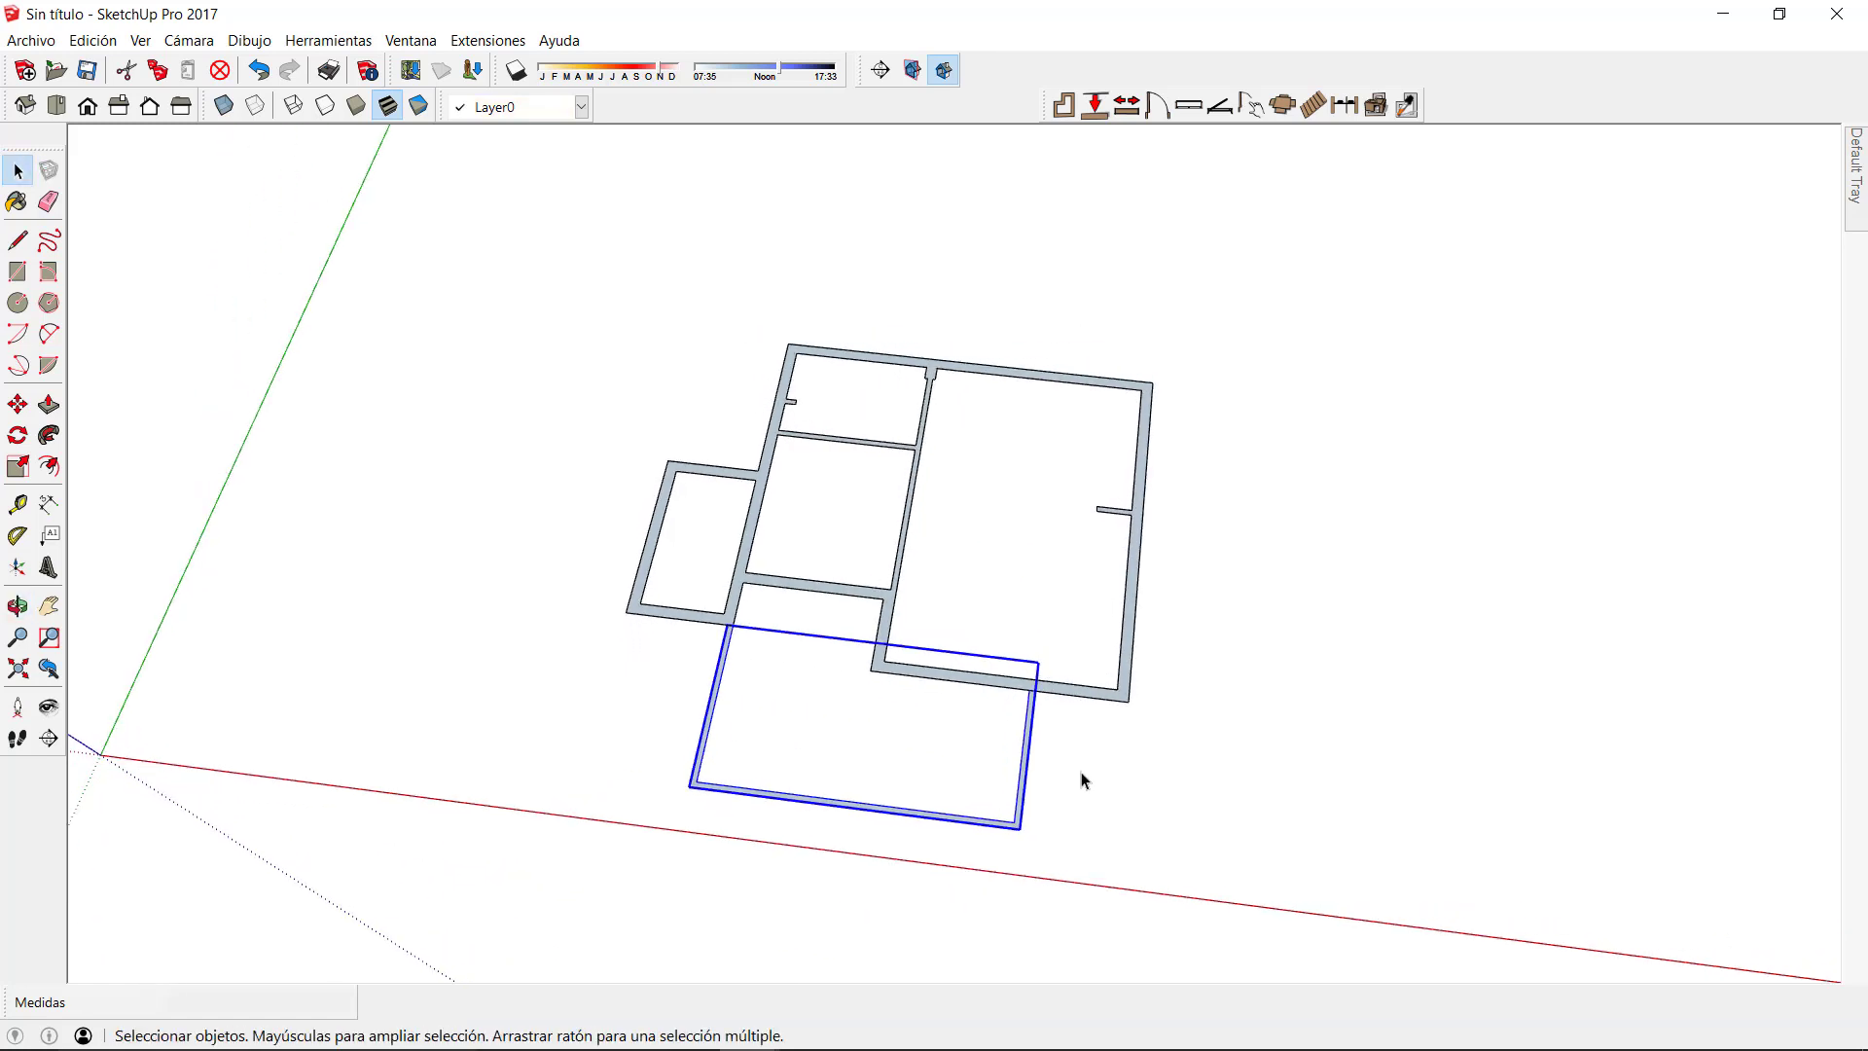
left_click(1084, 781)
scroll(903, 707, "up", 3)
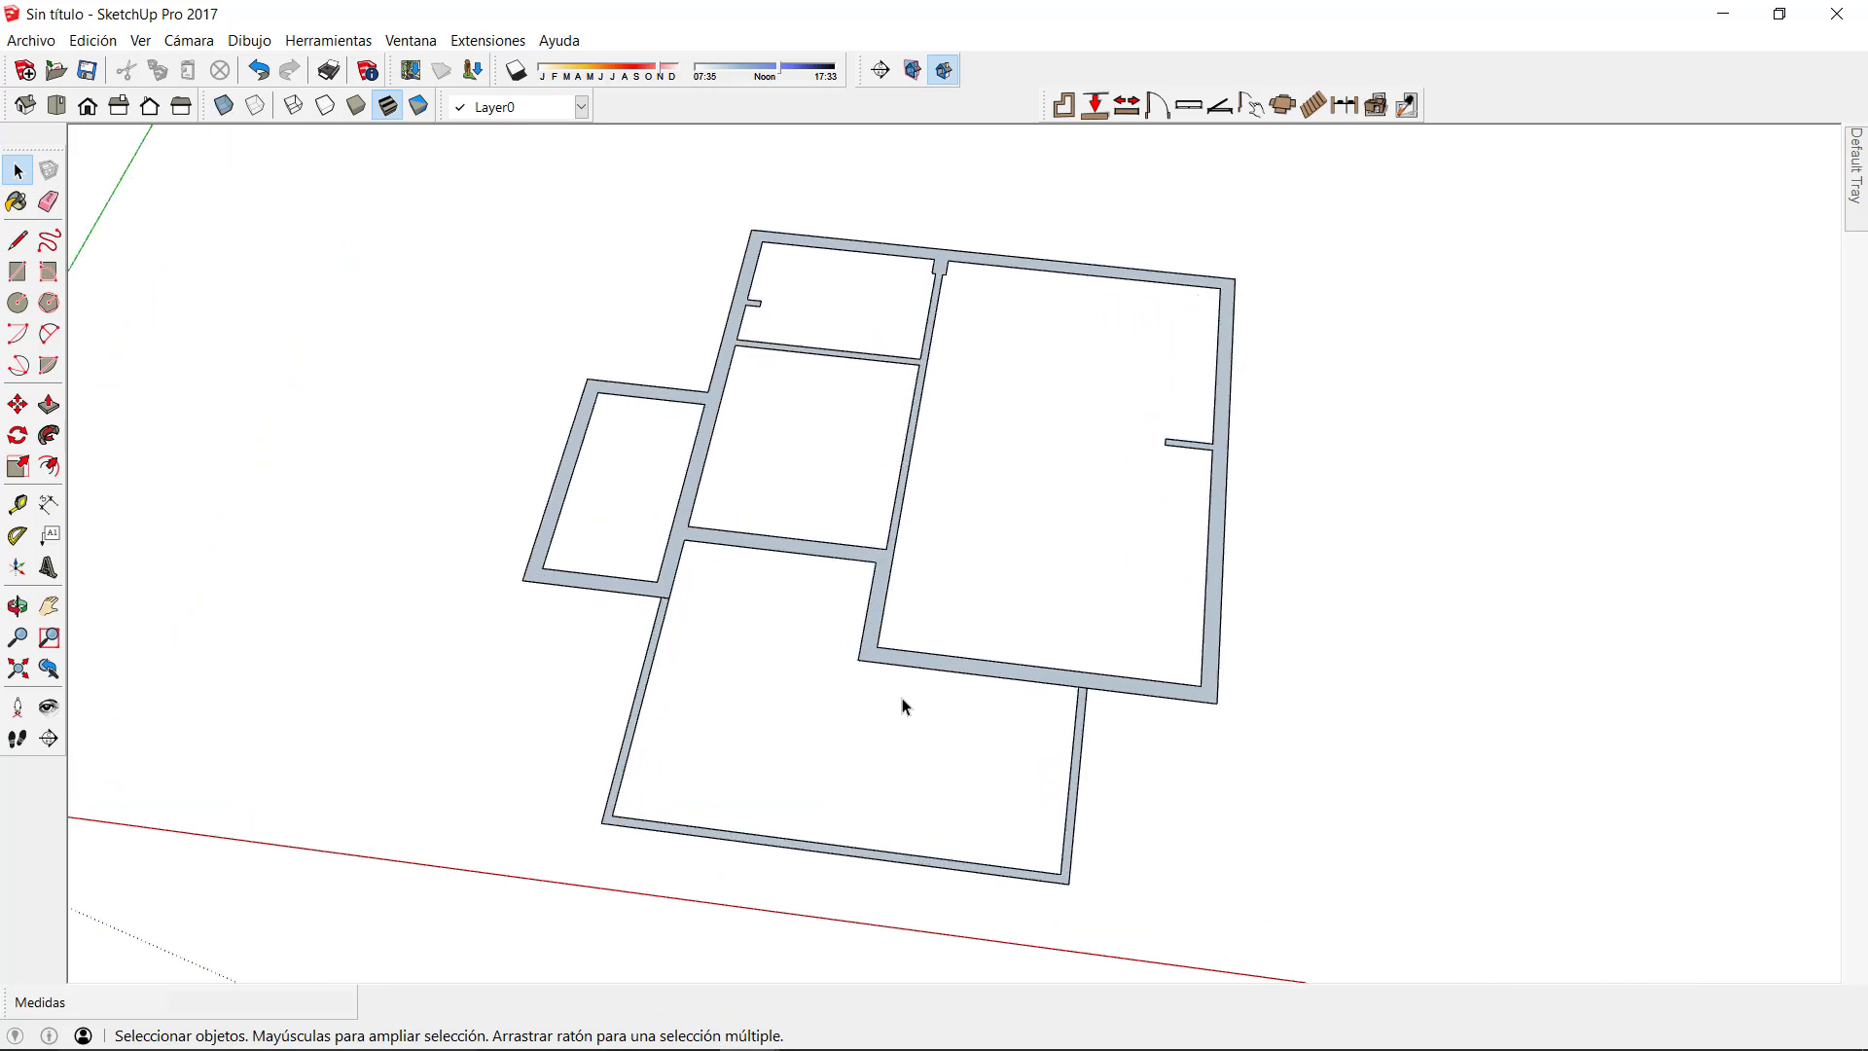
mouse_move(901, 700)
middle_mouse_down()
mouse_move(875, 672)
mouse_move(901, 658)
mouse_move(913, 677)
middle_mouse_up()
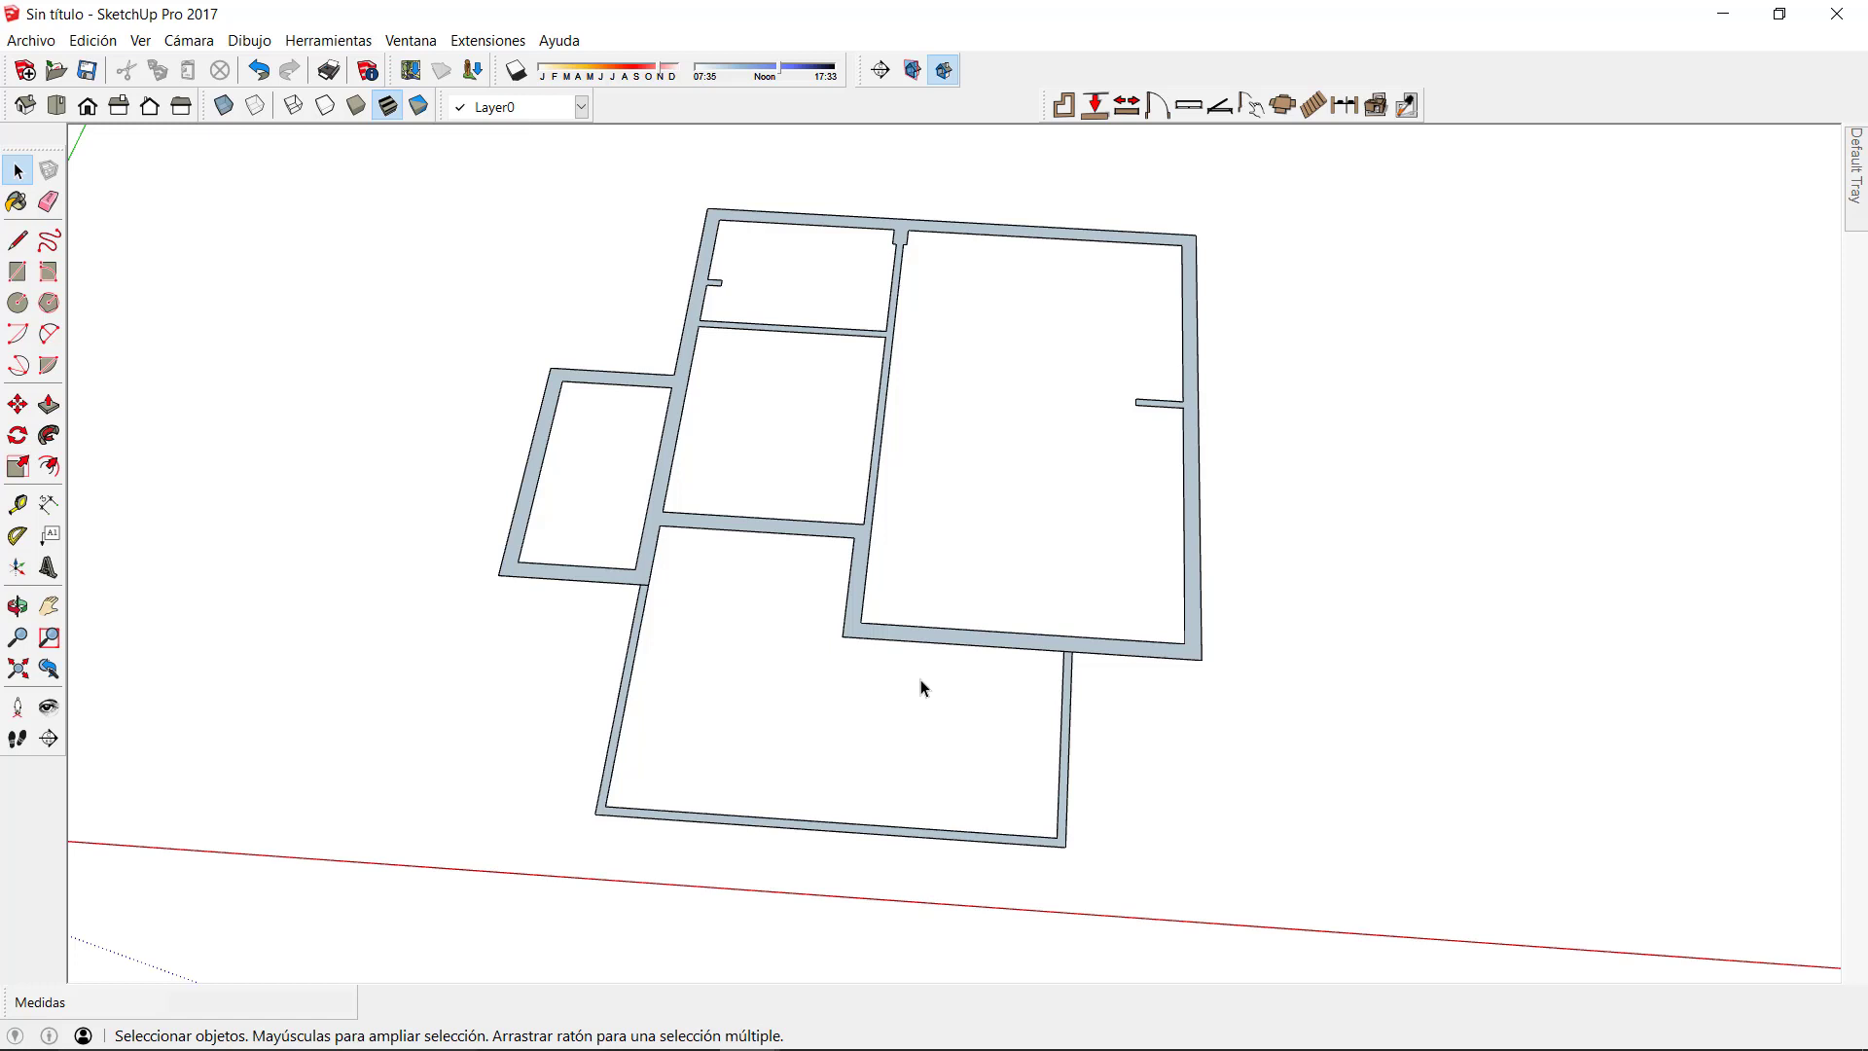
Raise the main house group to 3D with Dibac 2D/3D, Top ; Bottom set to 2,80
left_click(902, 642)
middle_click_drag(905, 639, 848, 469)
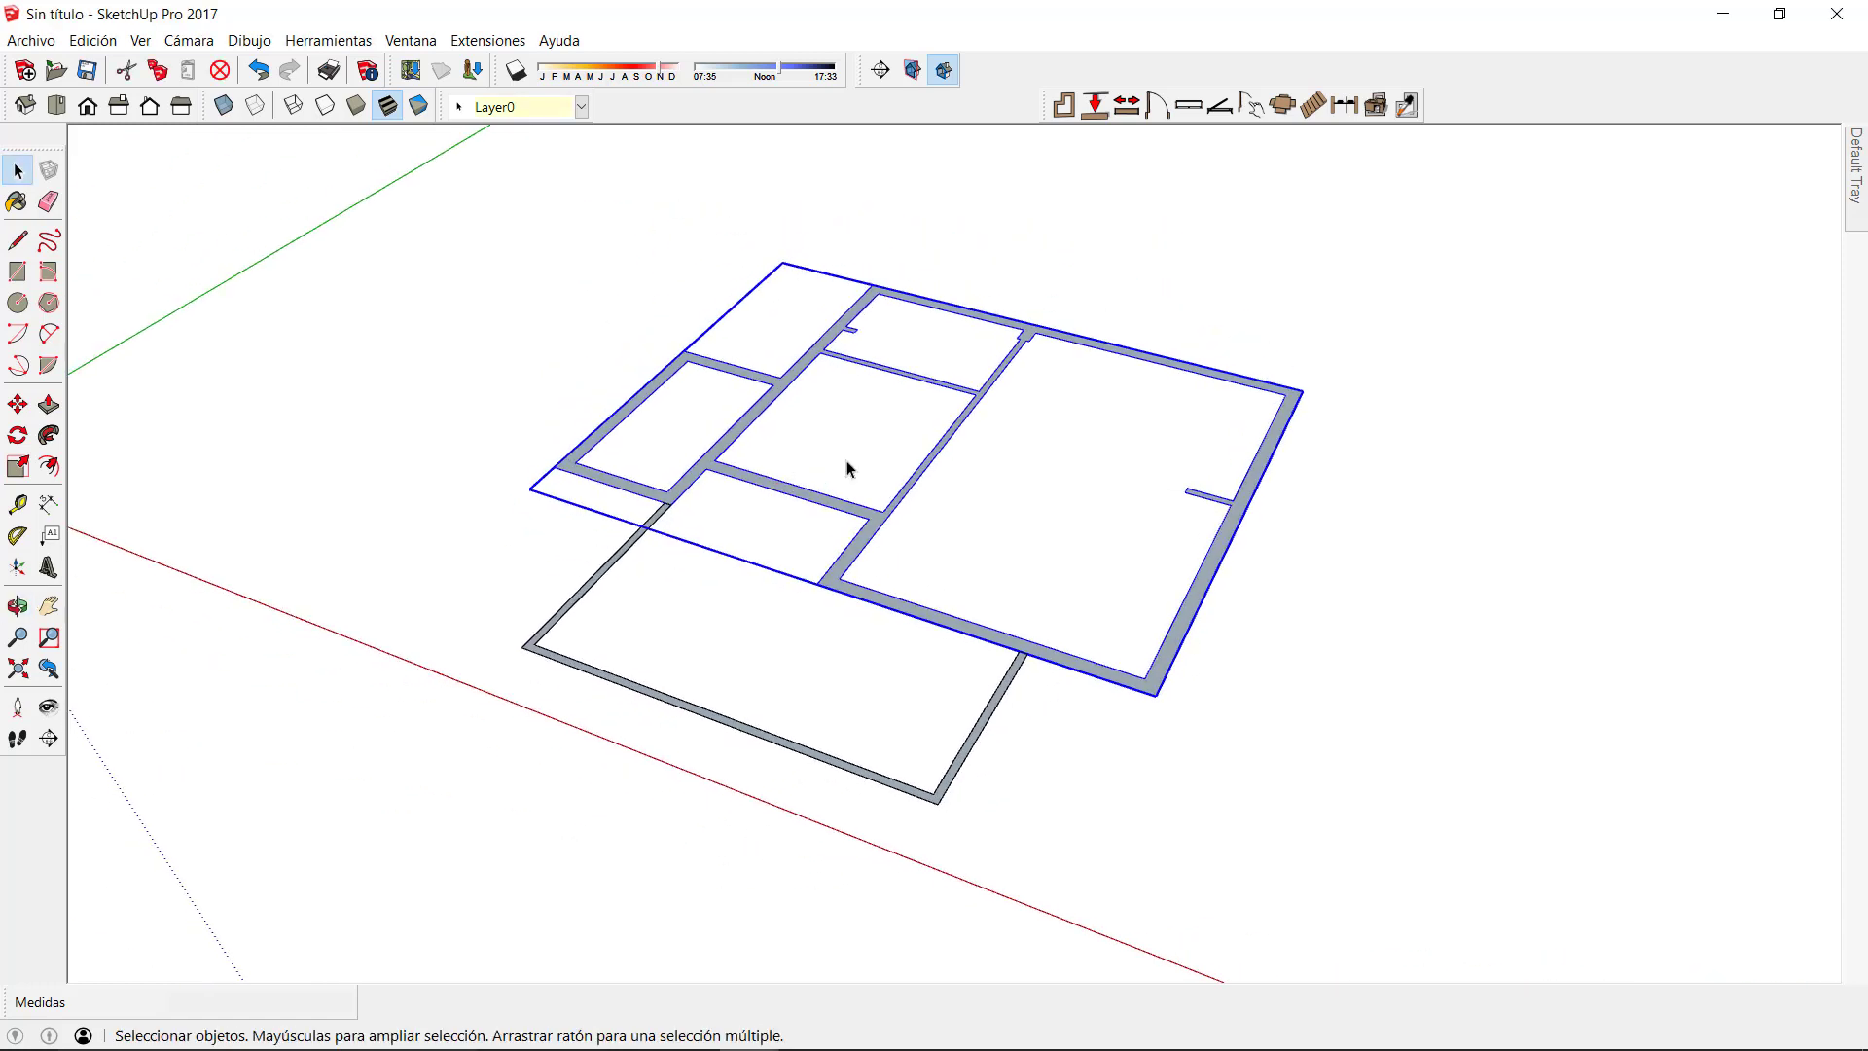
left_click(1376, 107)
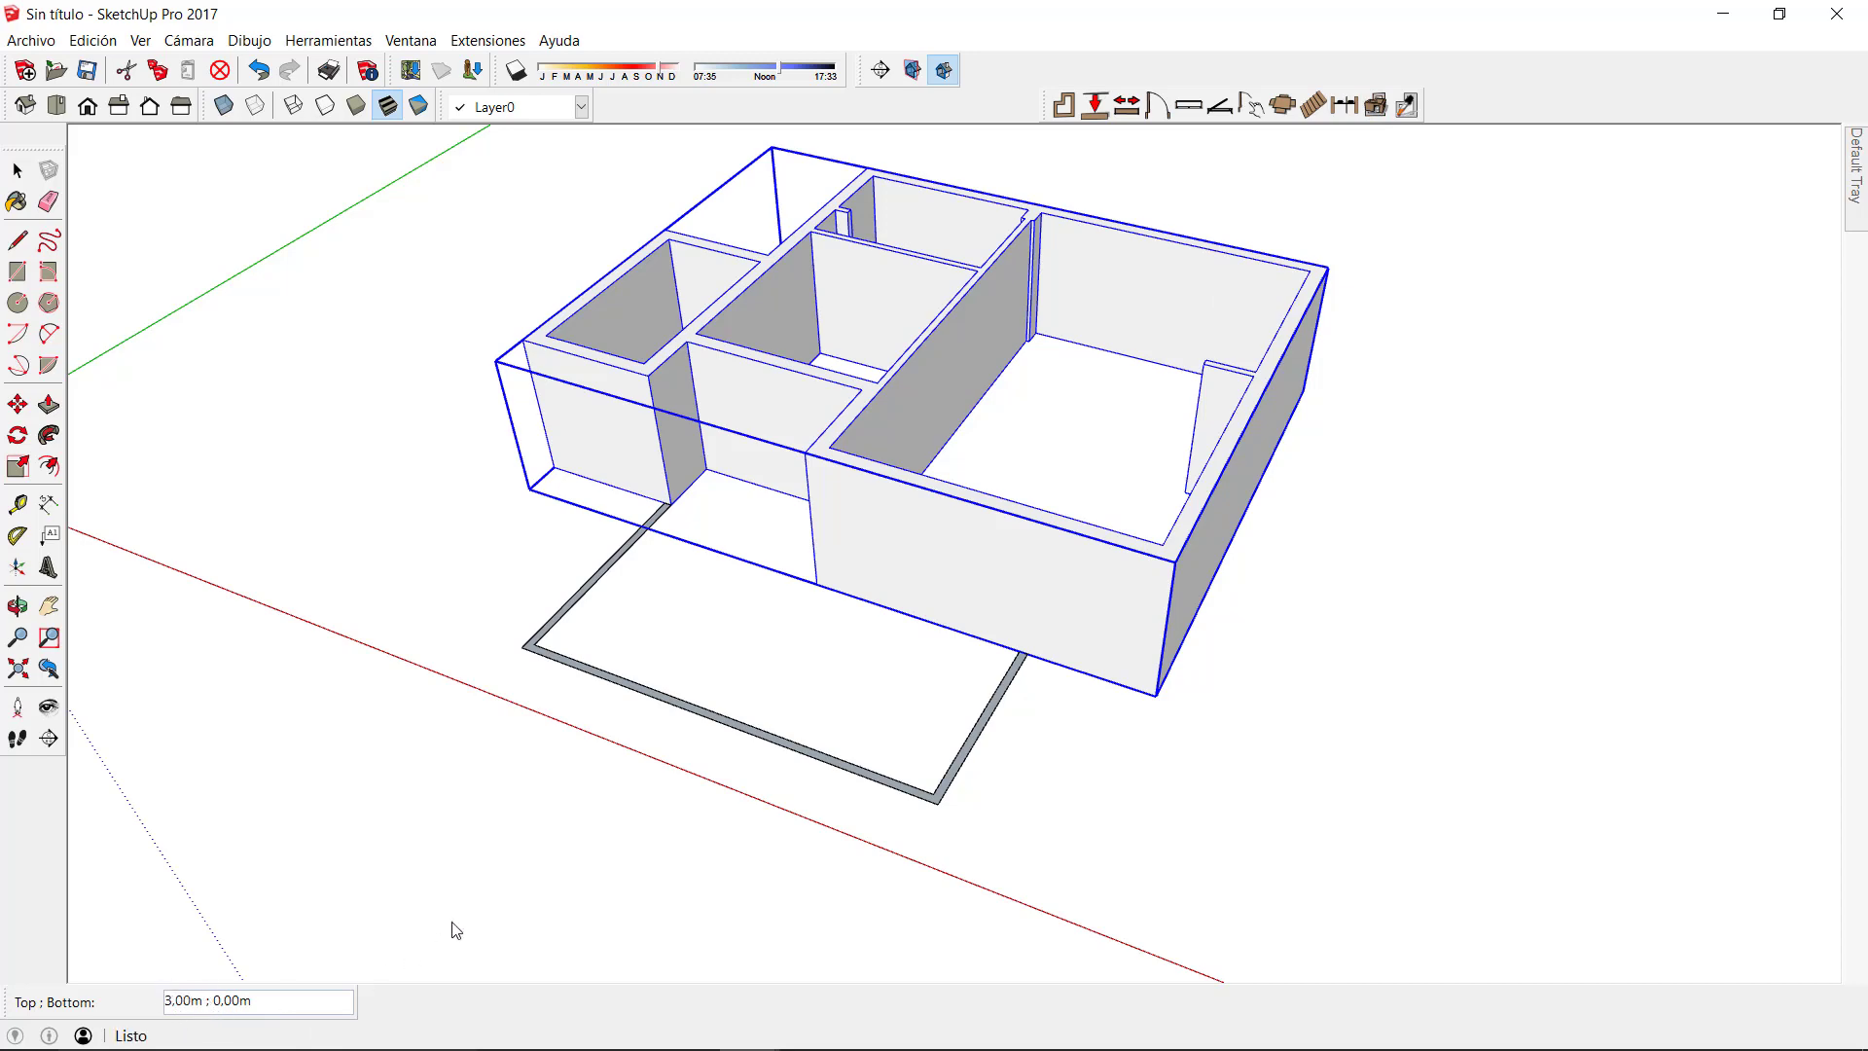
type("2,")
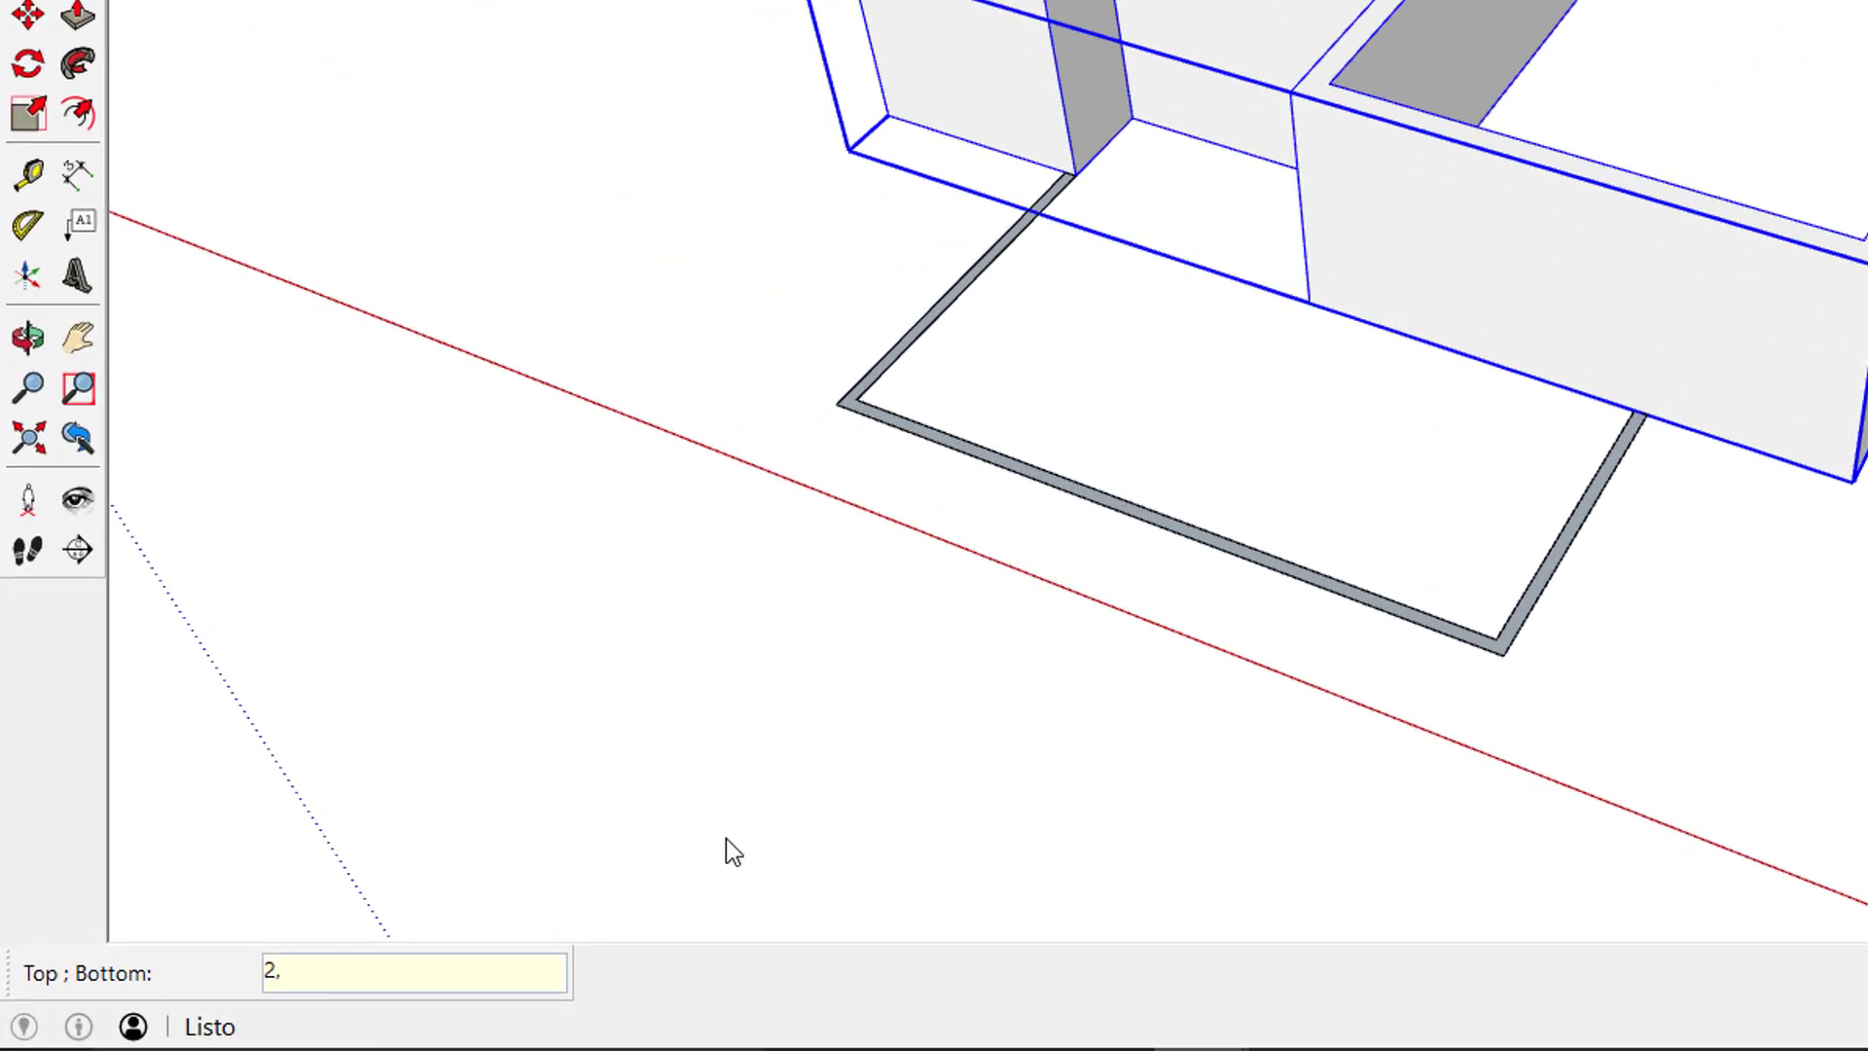
type("80")
key("Return")
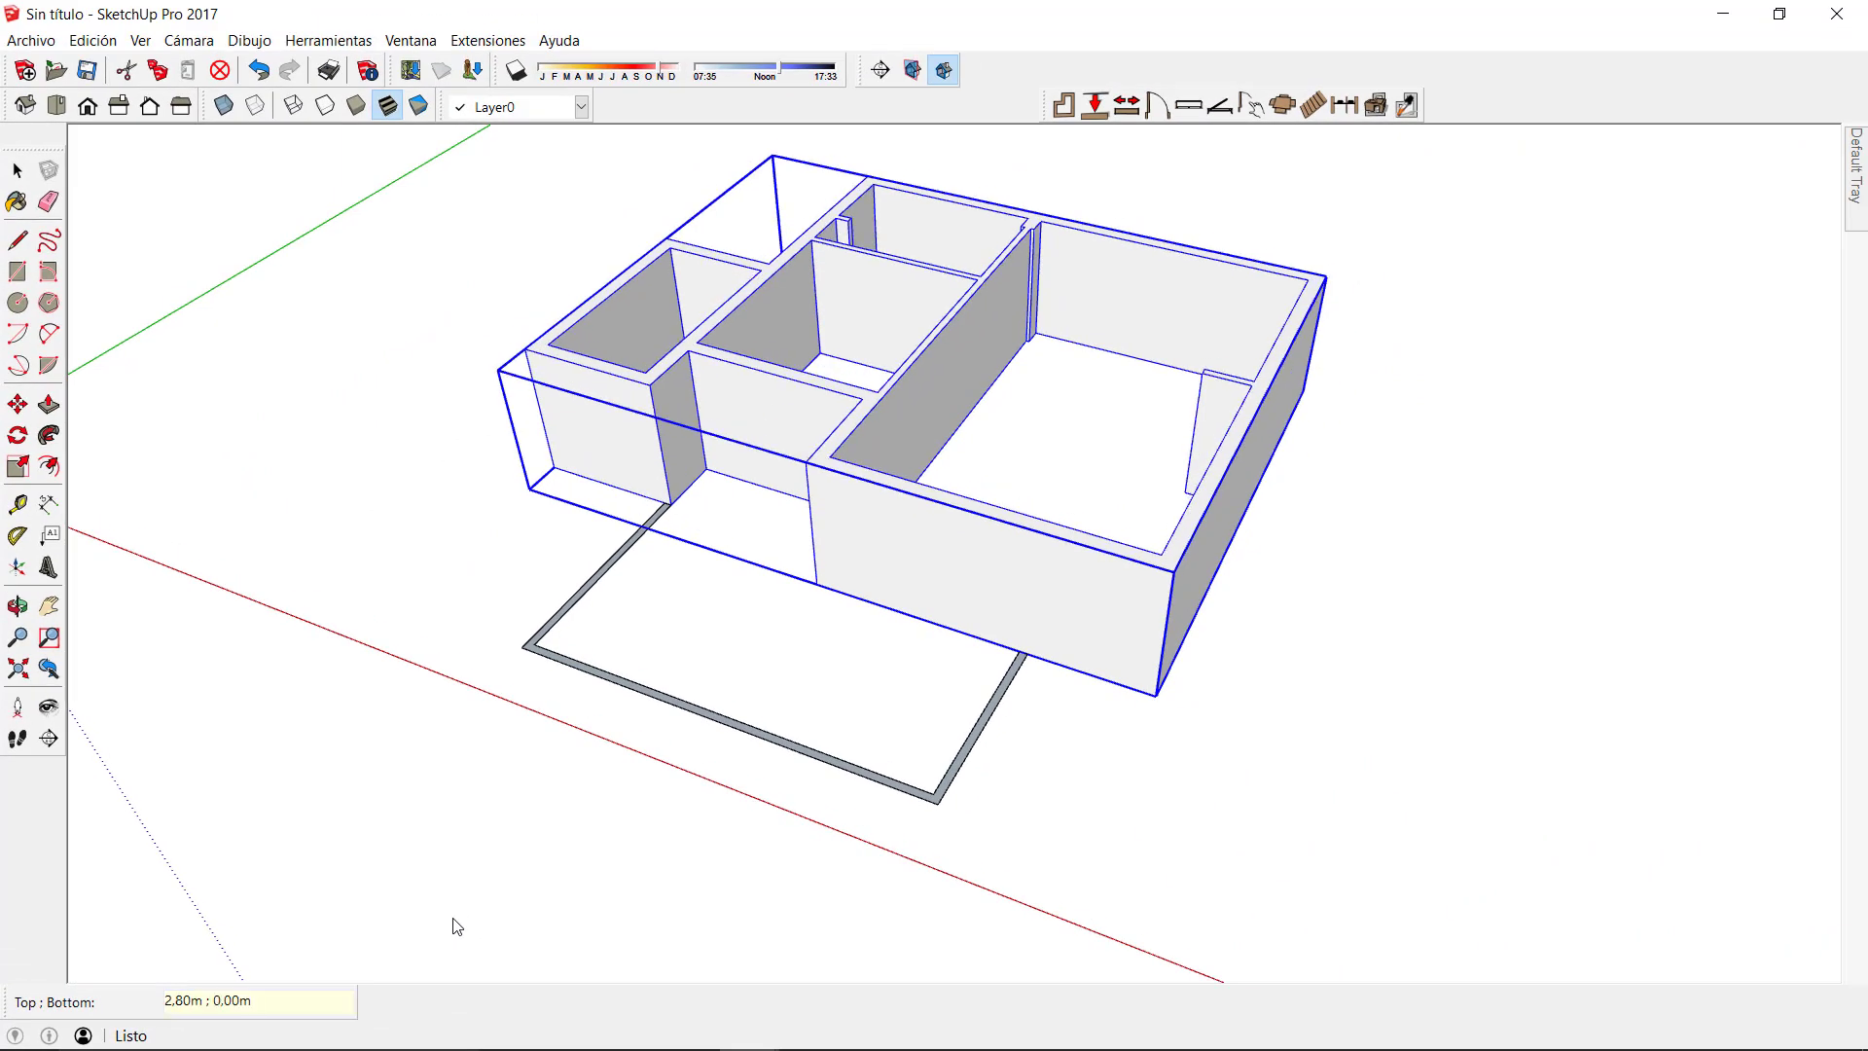
Convert the terrace walls group to 3D with Dibac, setting the wall height to 1,60 m
key("space")
left_click(891, 788)
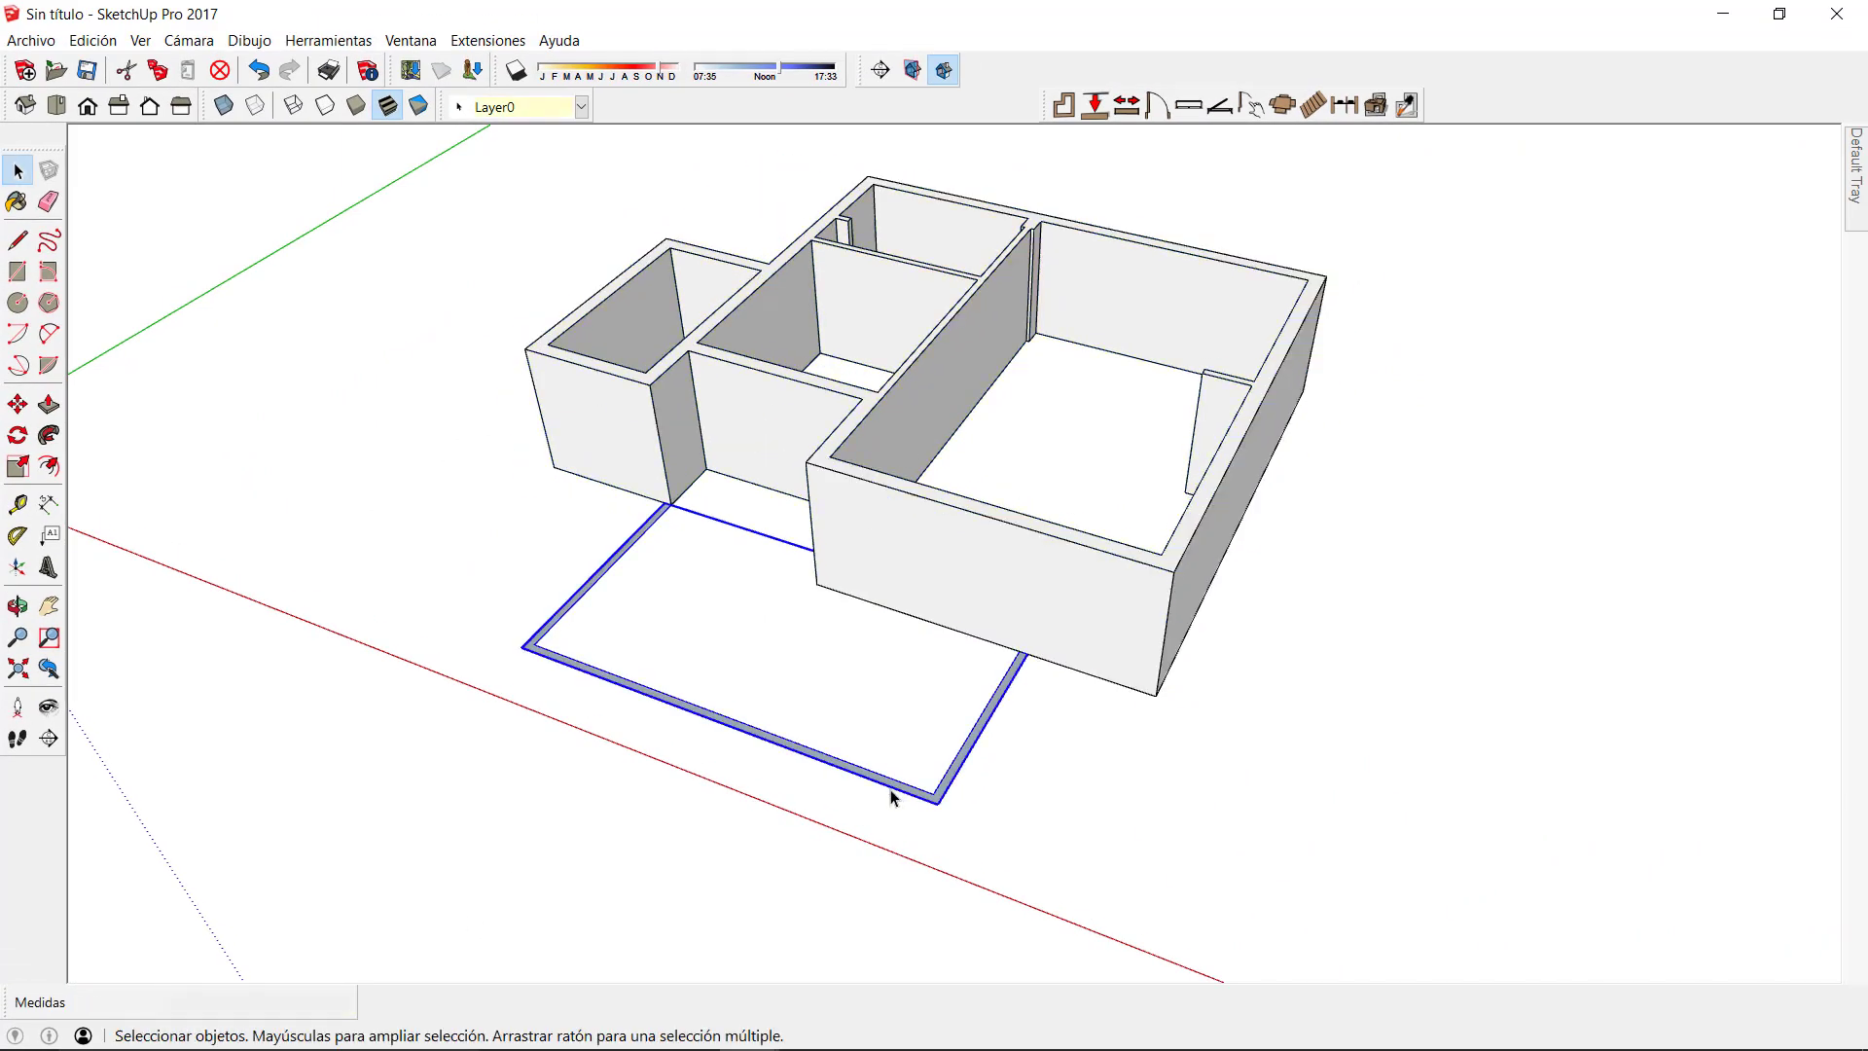
left_click(1376, 107)
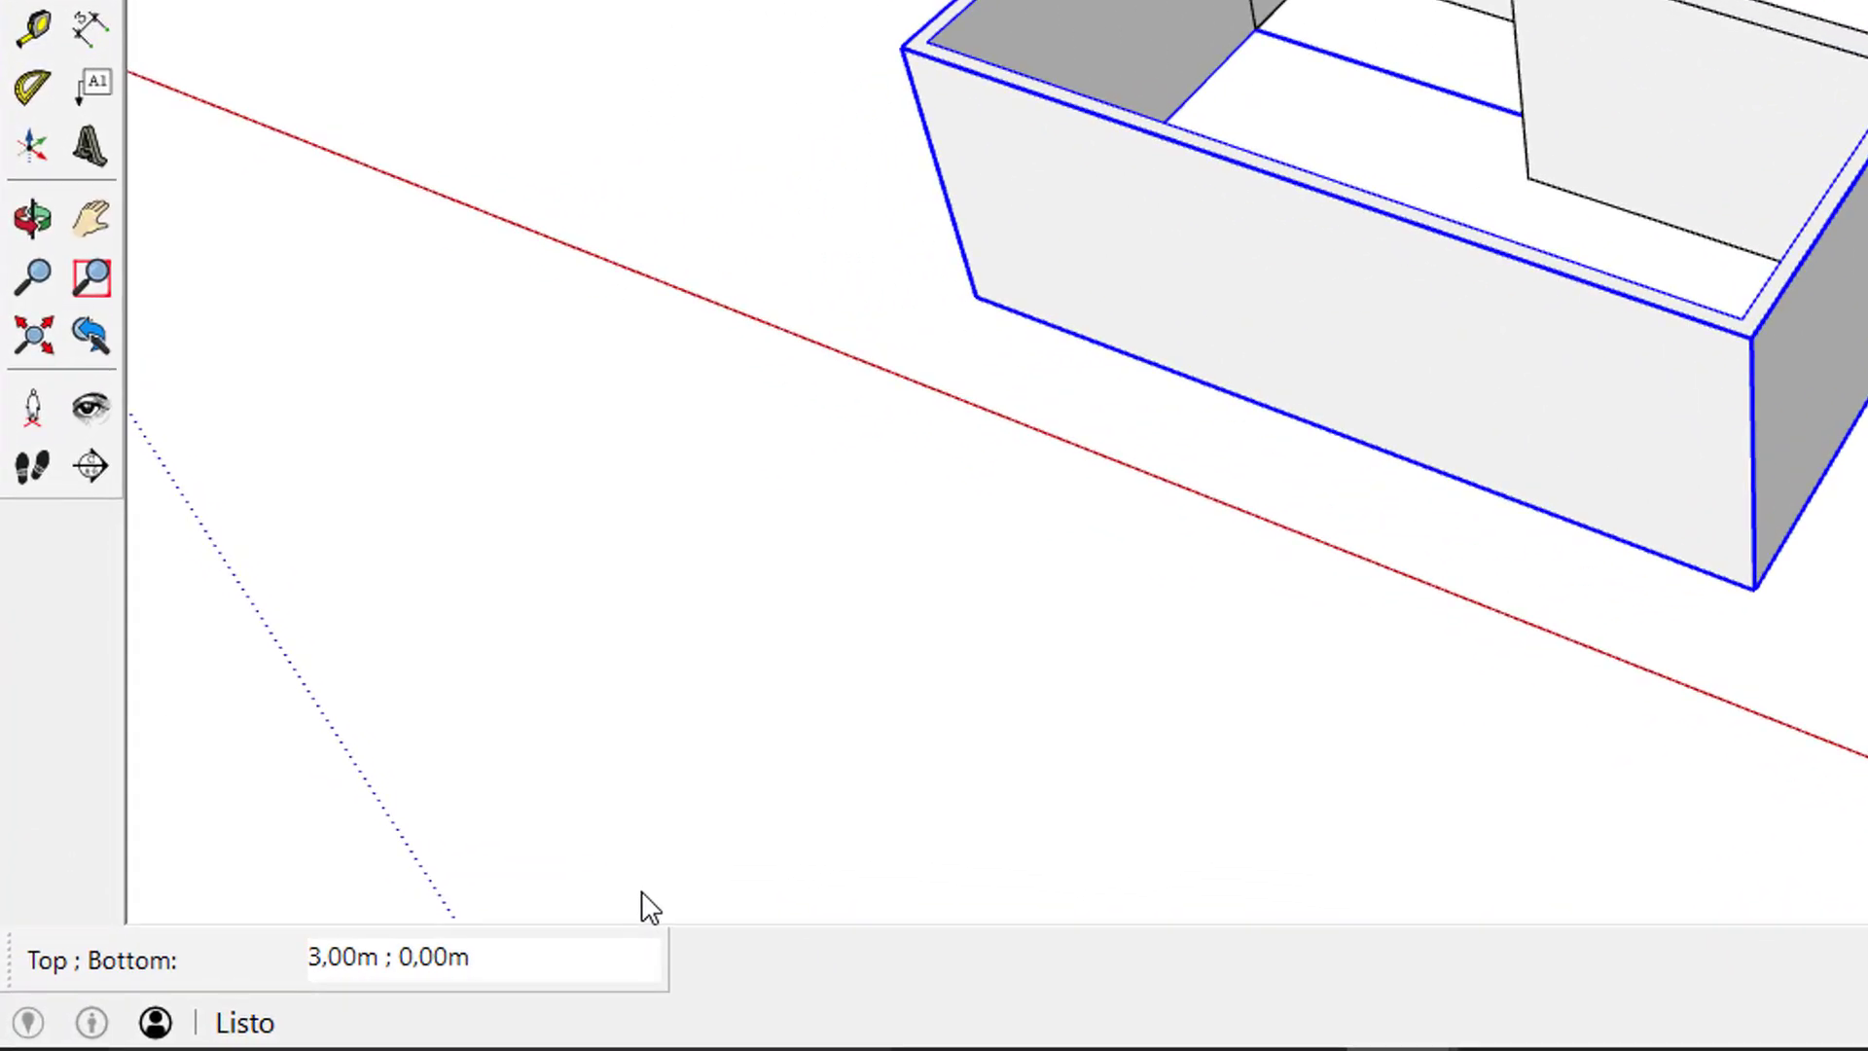
type("1,60")
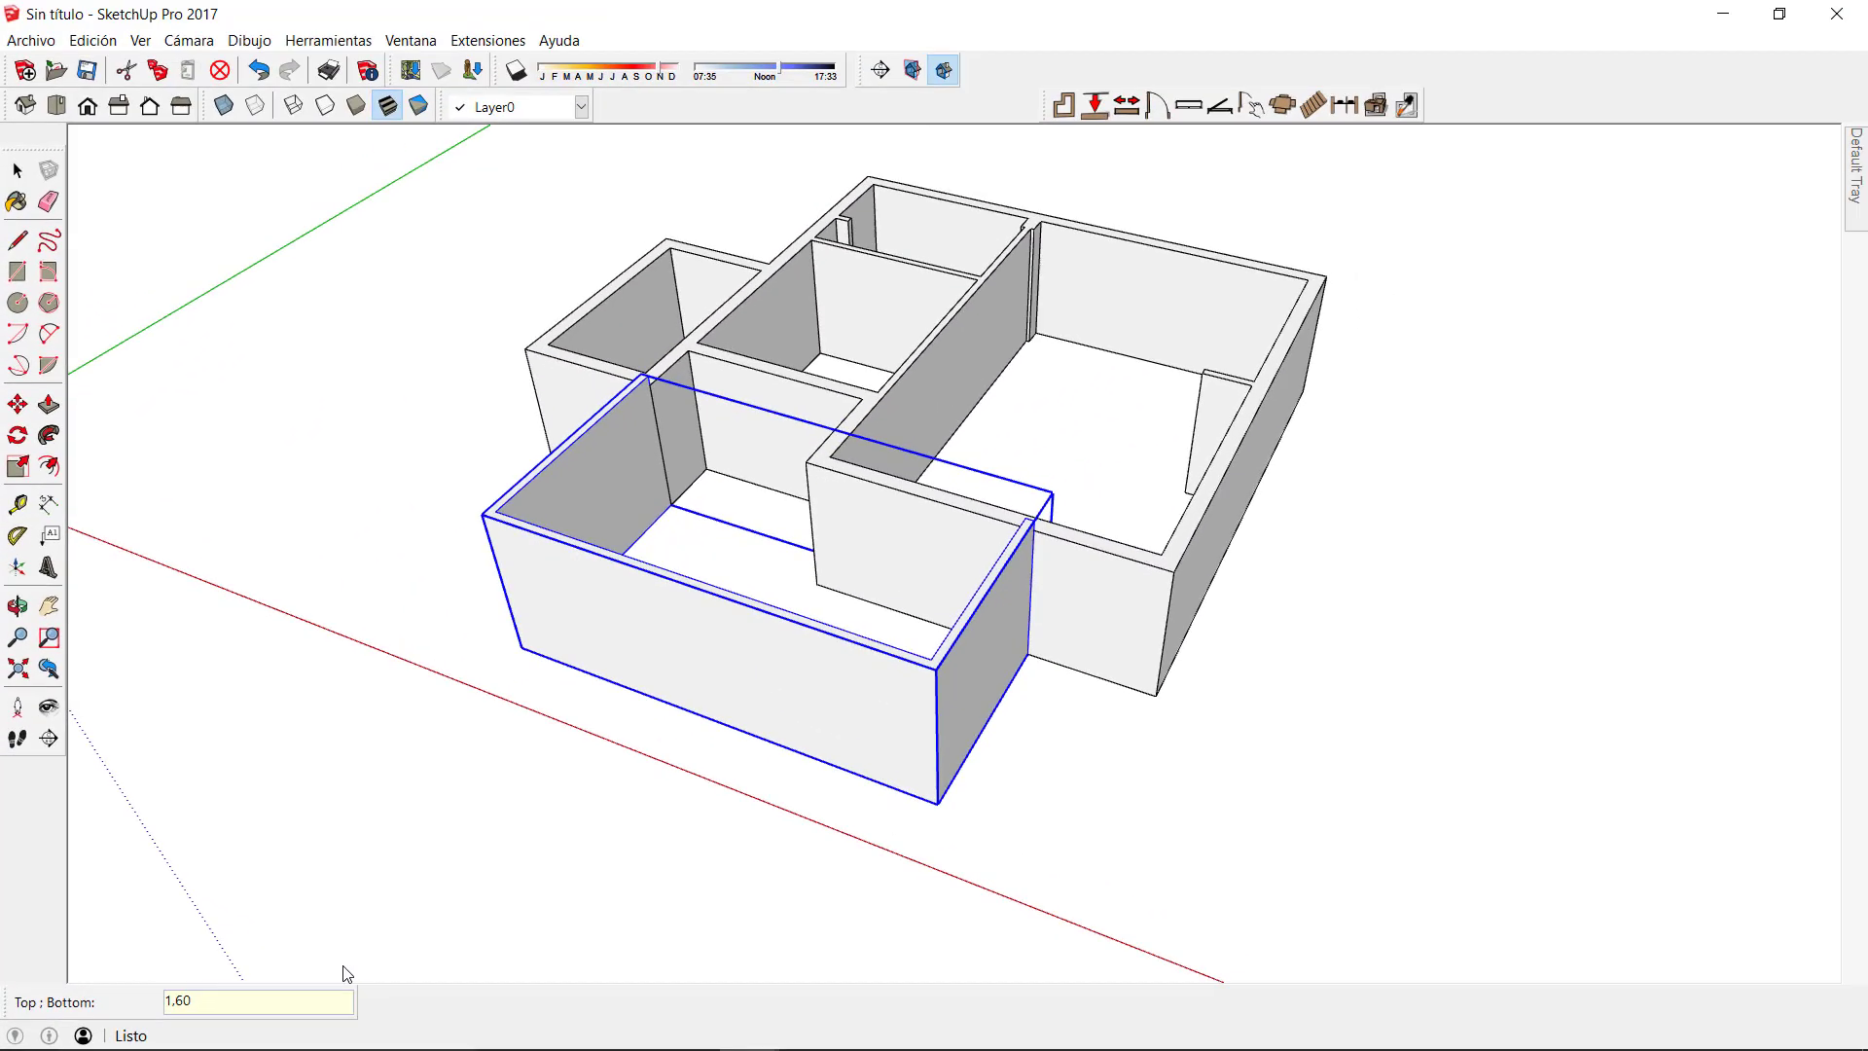
key("Return")
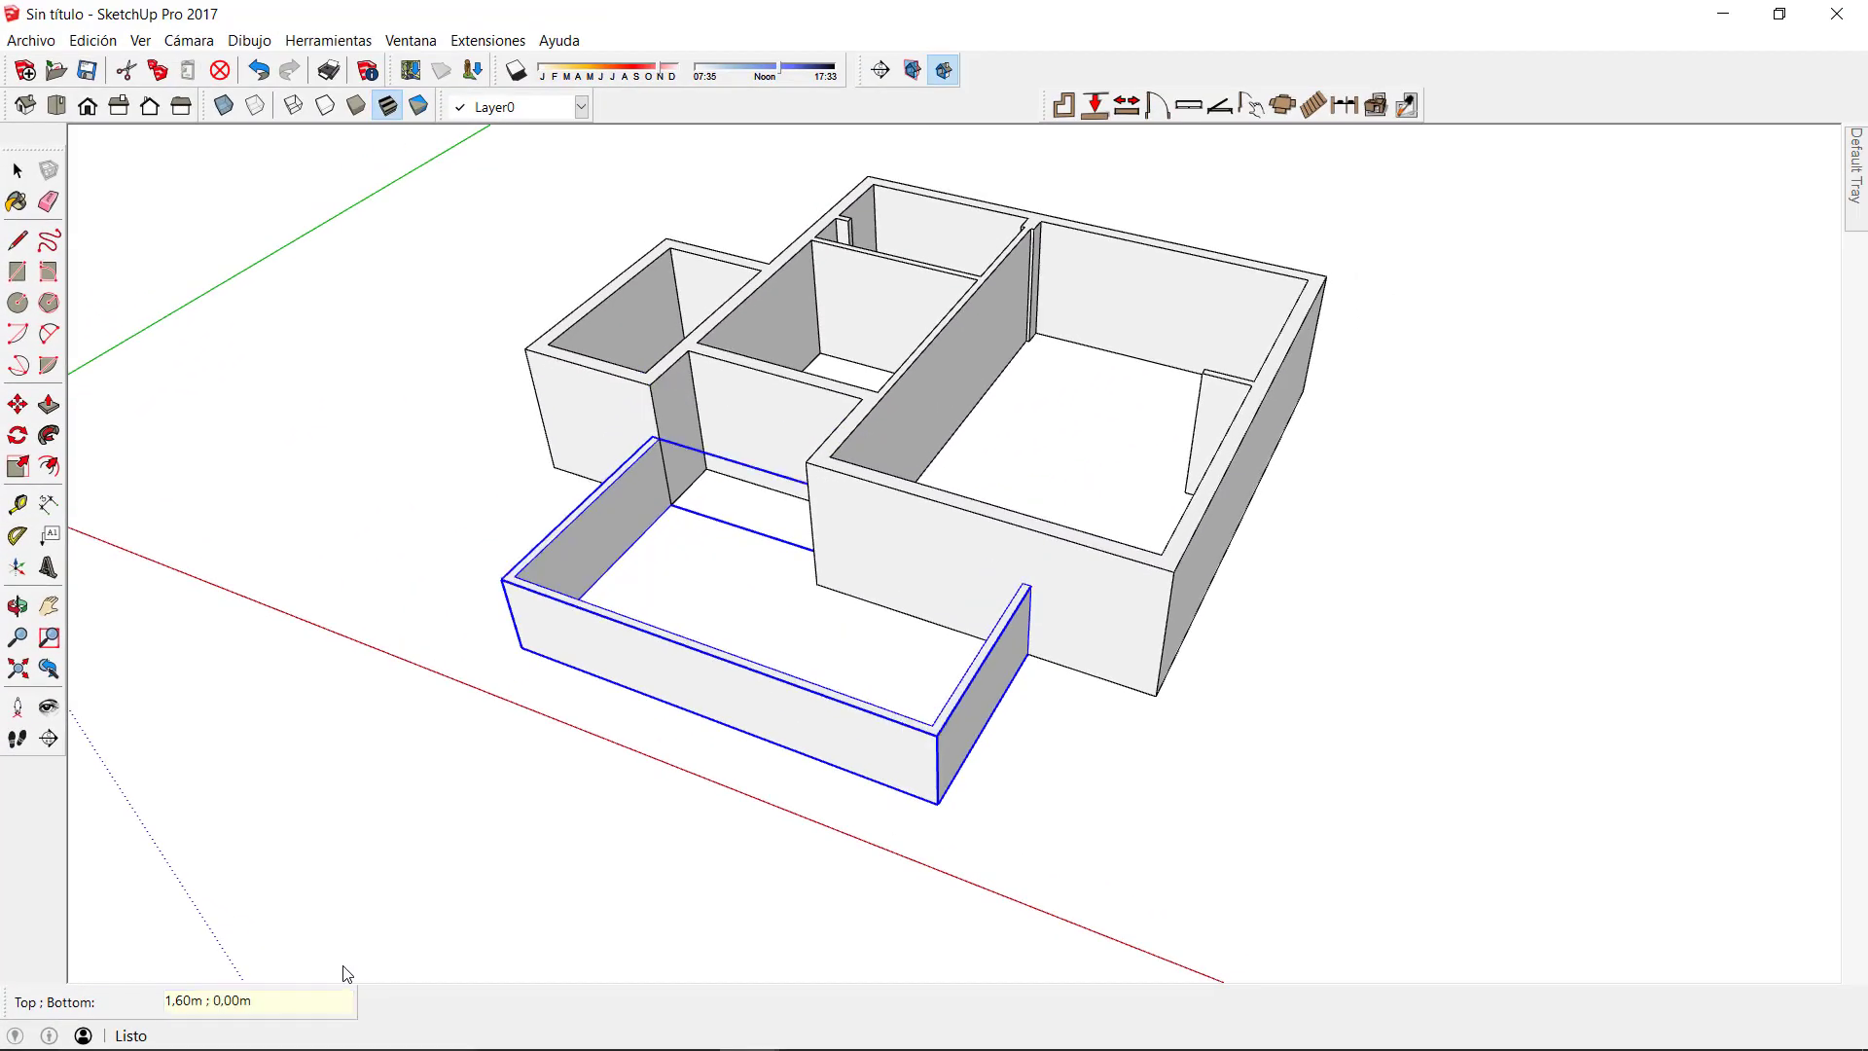
key("space")
left_click(707, 866)
middle_click_drag(750, 675, 837, 584)
left_click(948, 547)
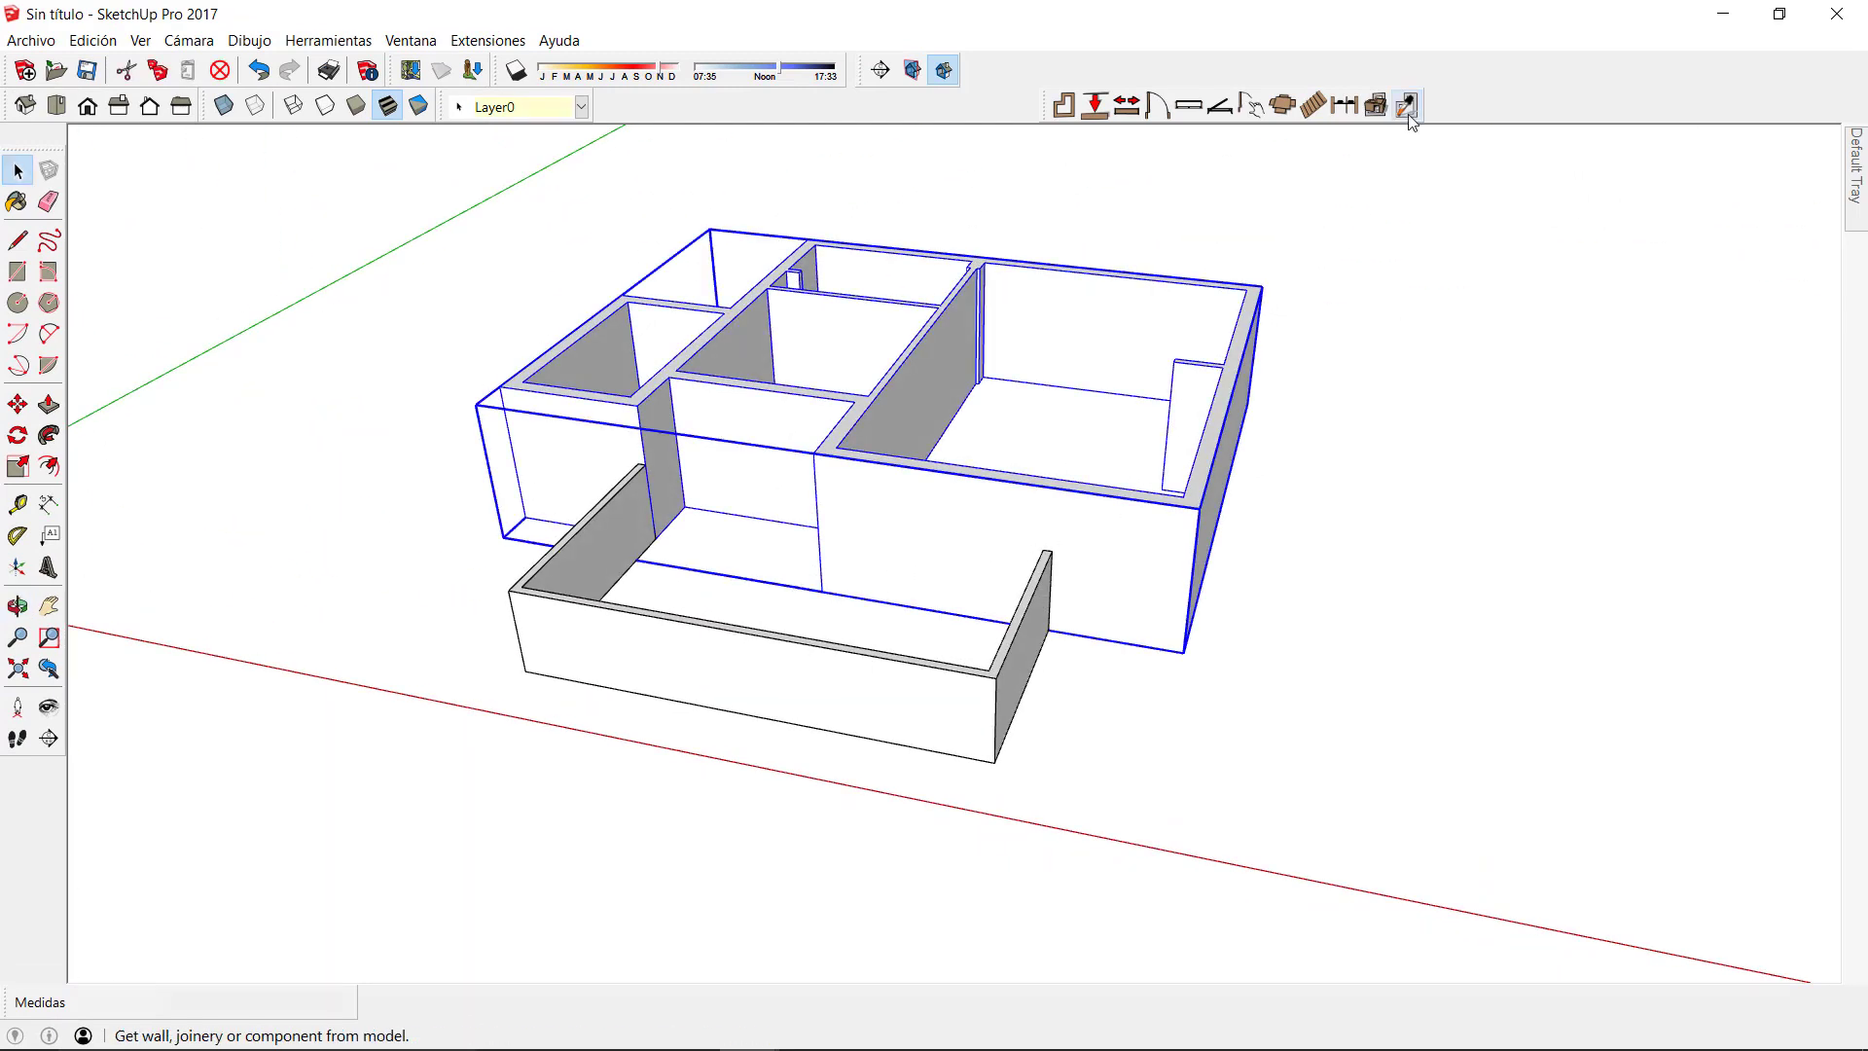
left_click(1375, 105)
left_click(1380, 107)
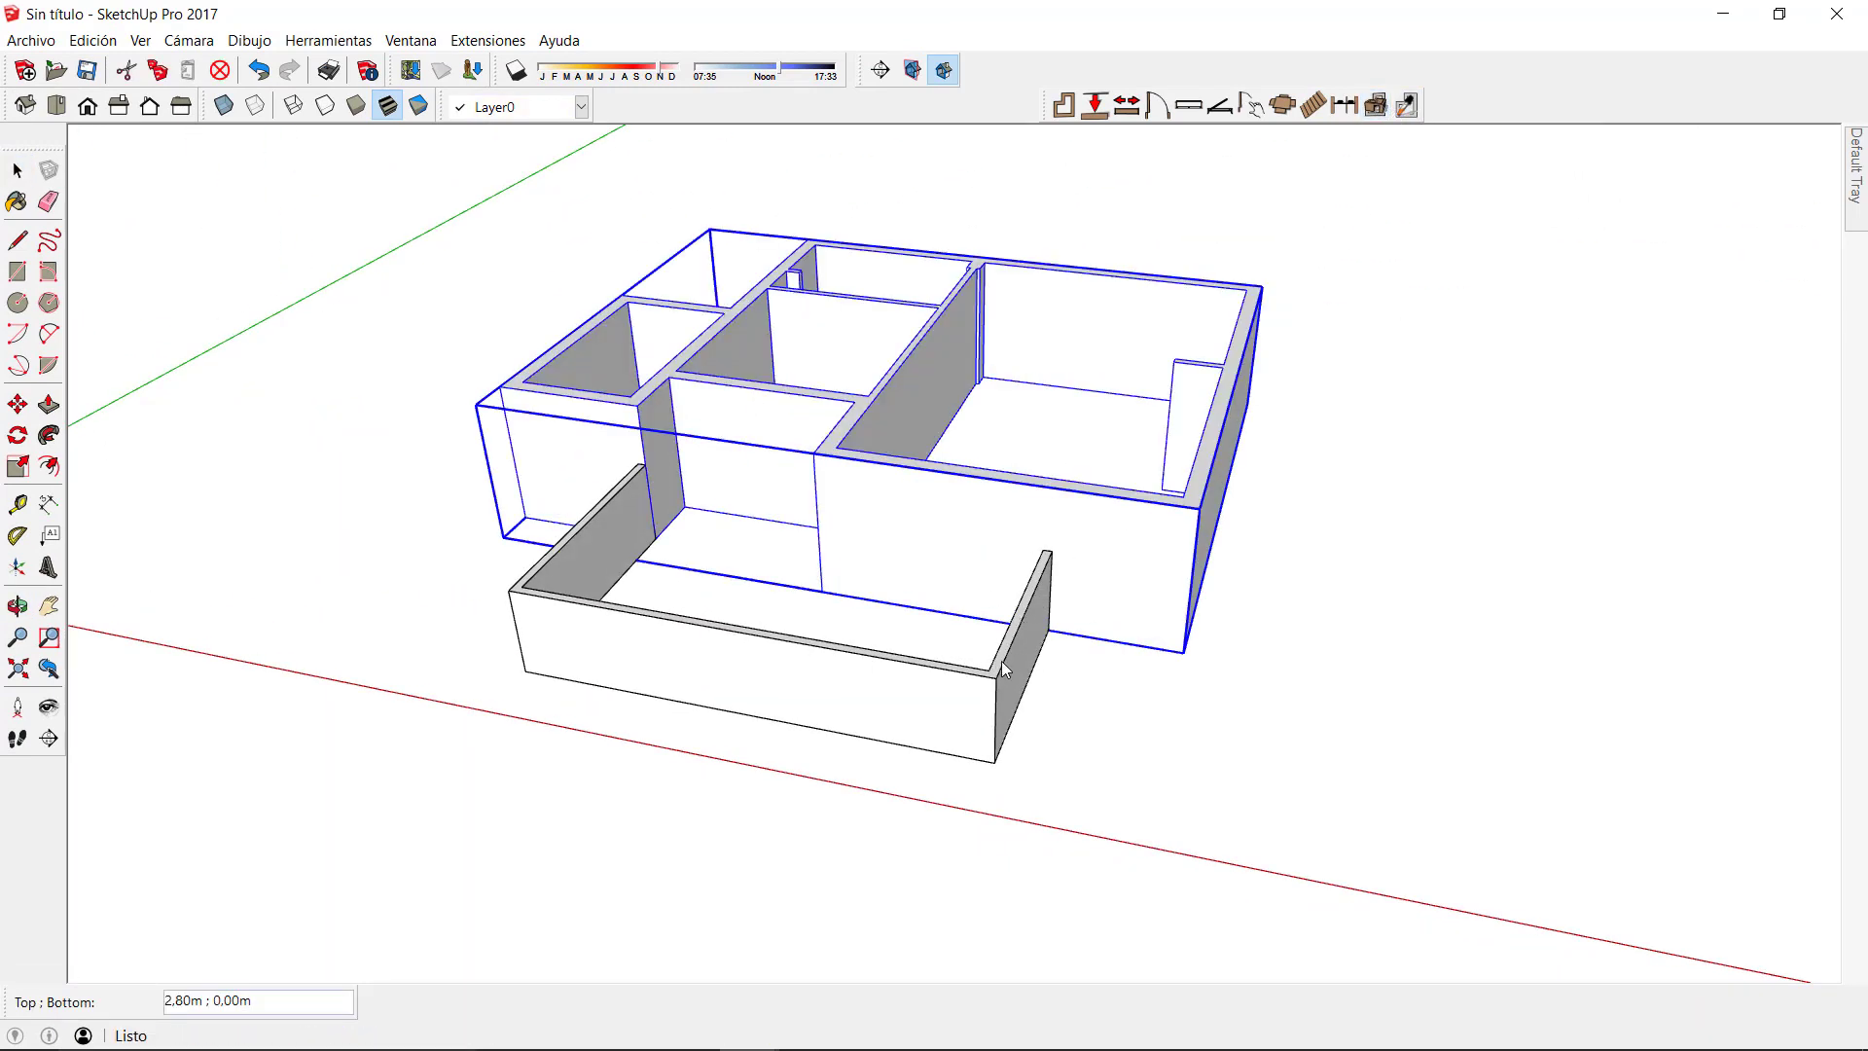
left_click(1008, 669)
left_click(1376, 105)
left_click(1375, 105)
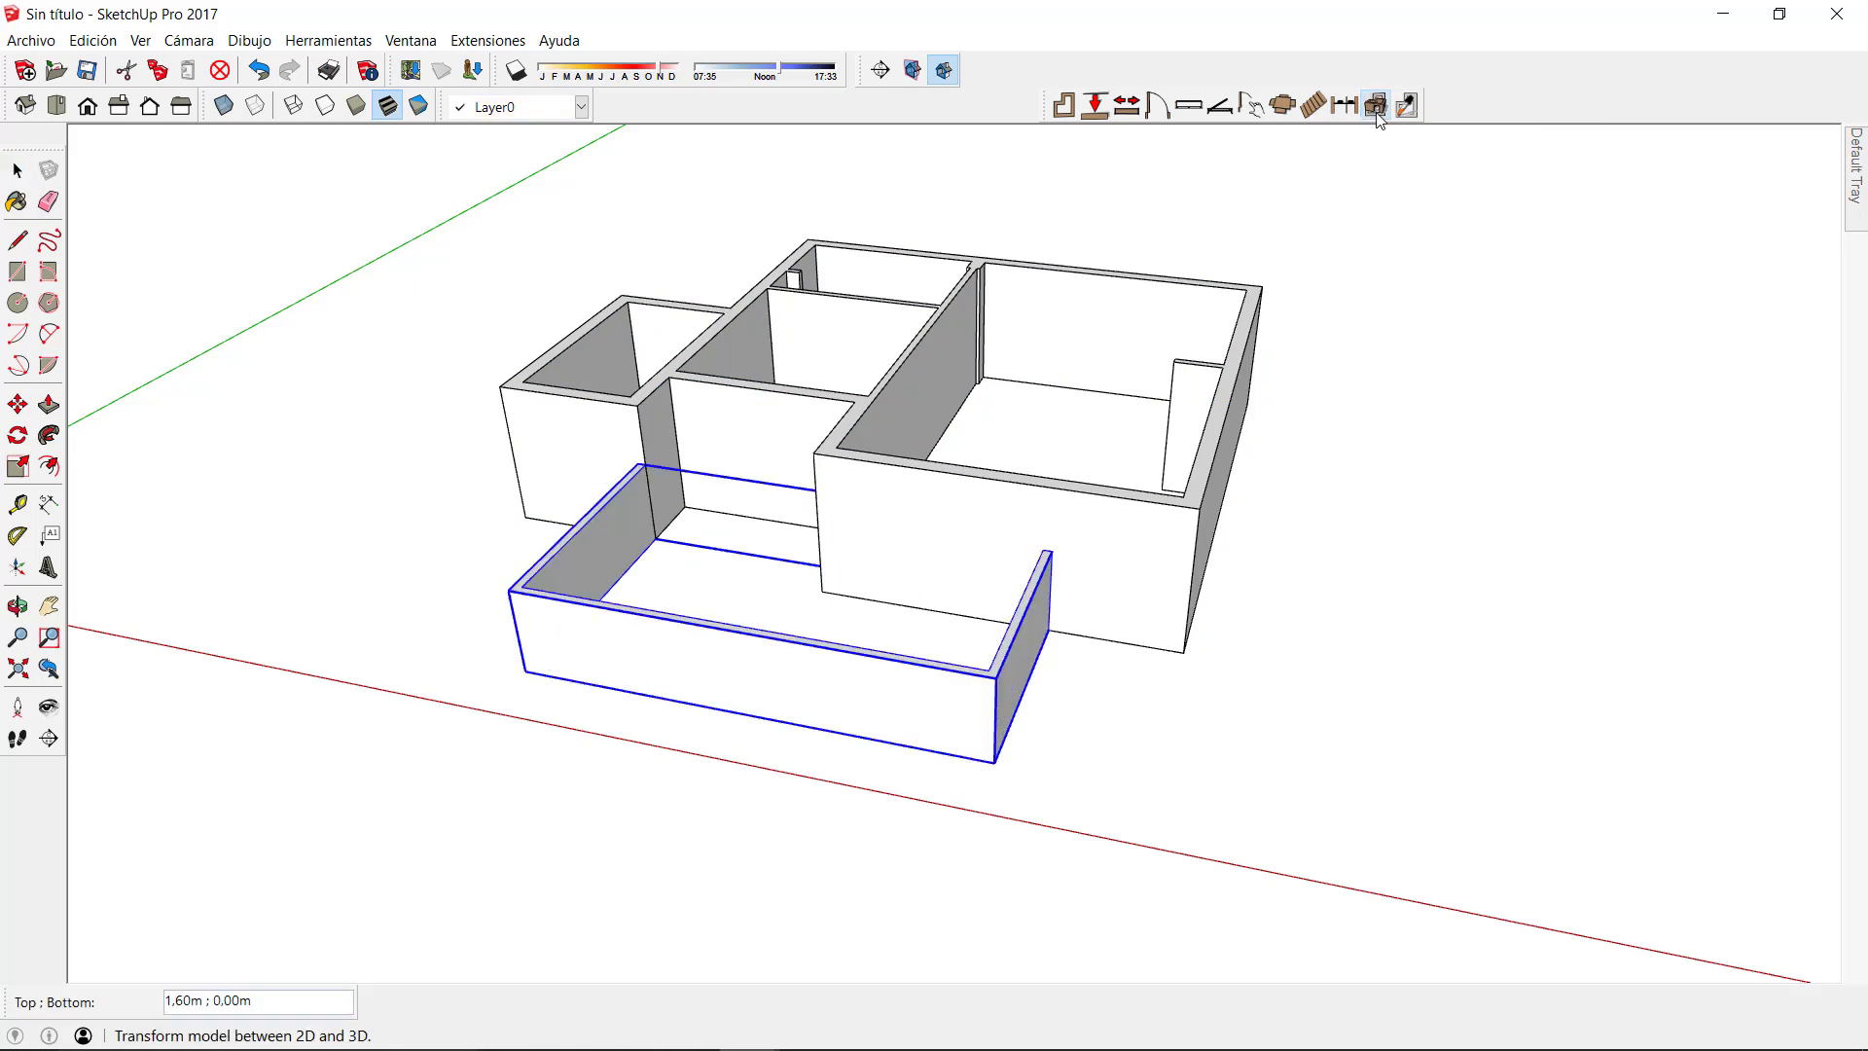